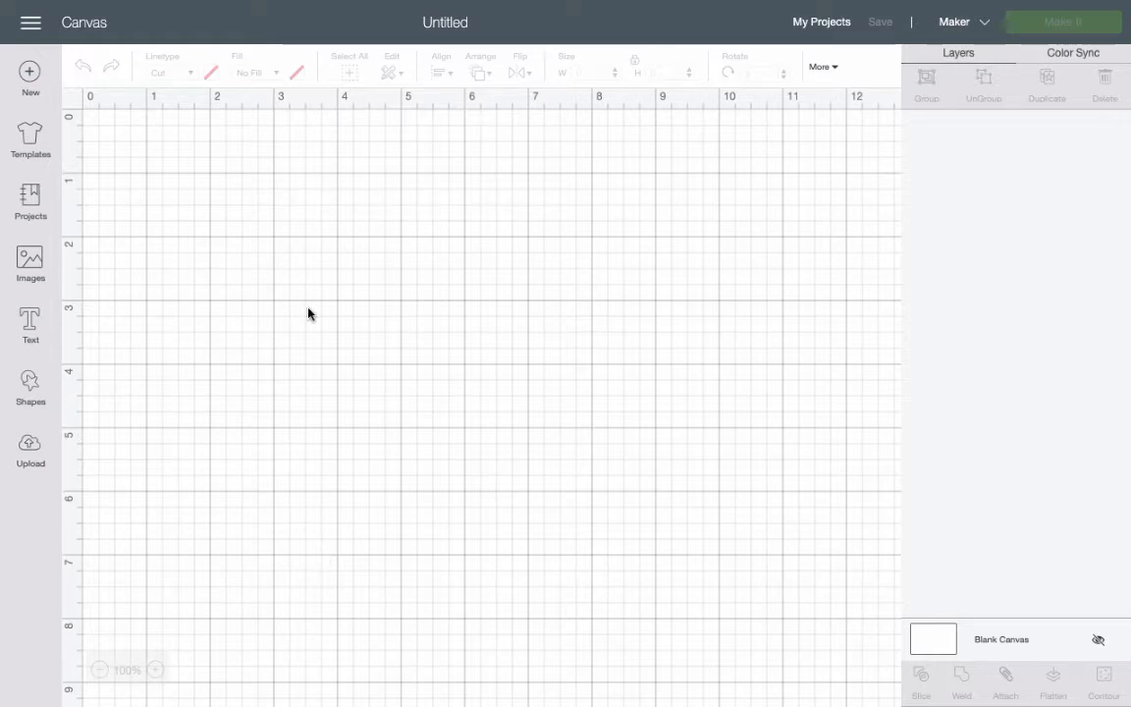
Upload the image file plainbeachvan.svg from the plainbeachvan folder.
click(28, 457)
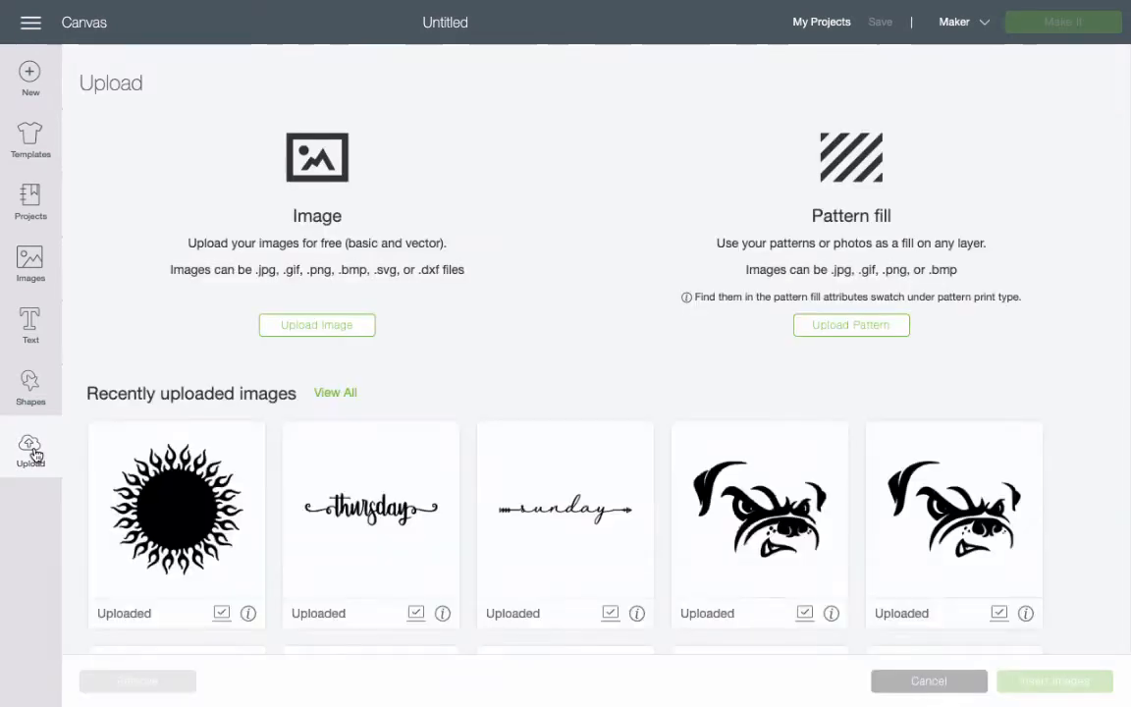
click(316, 325)
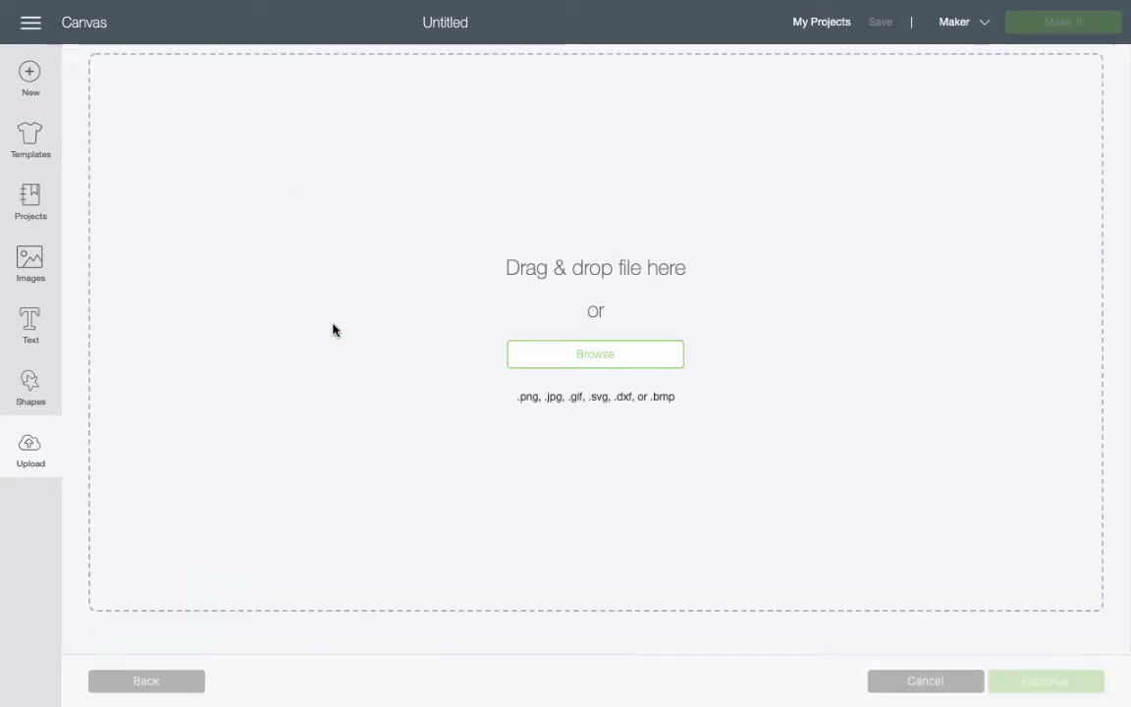
click(608, 350)
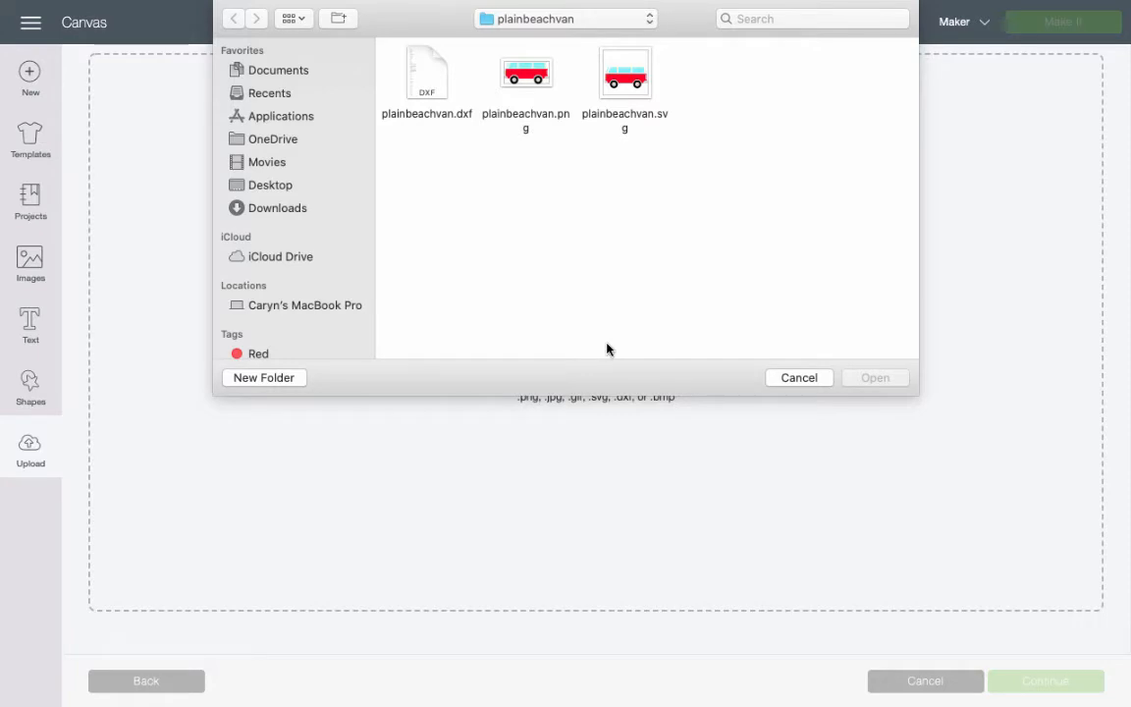
click(536, 76)
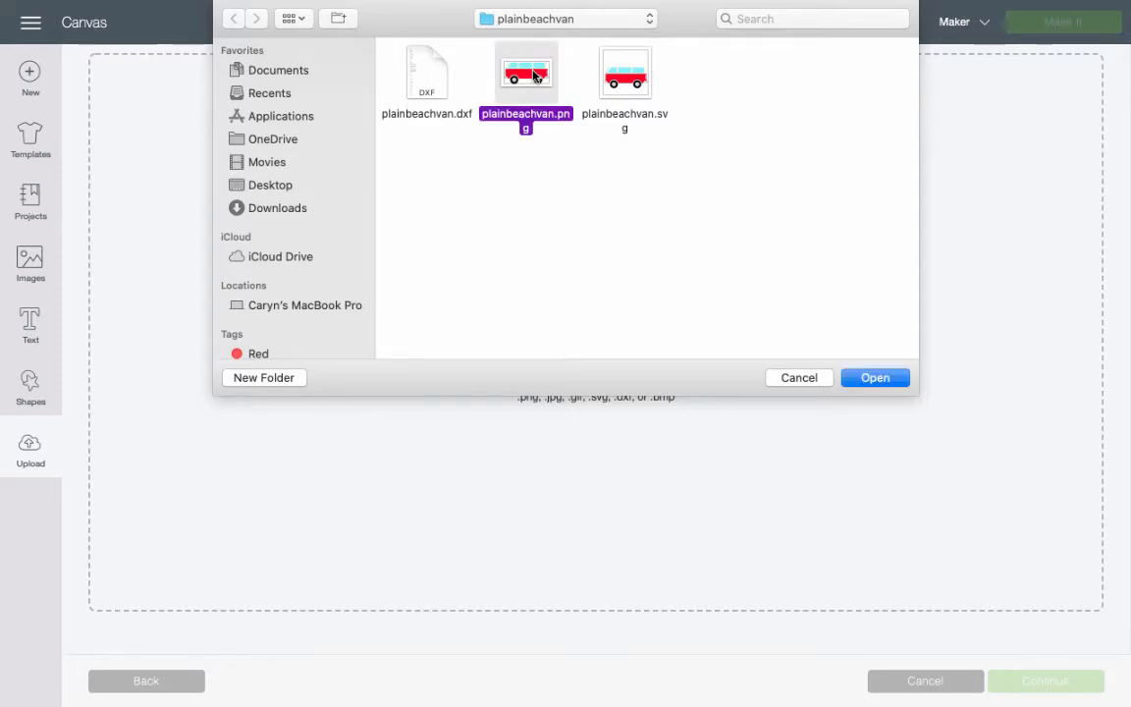
click(627, 78)
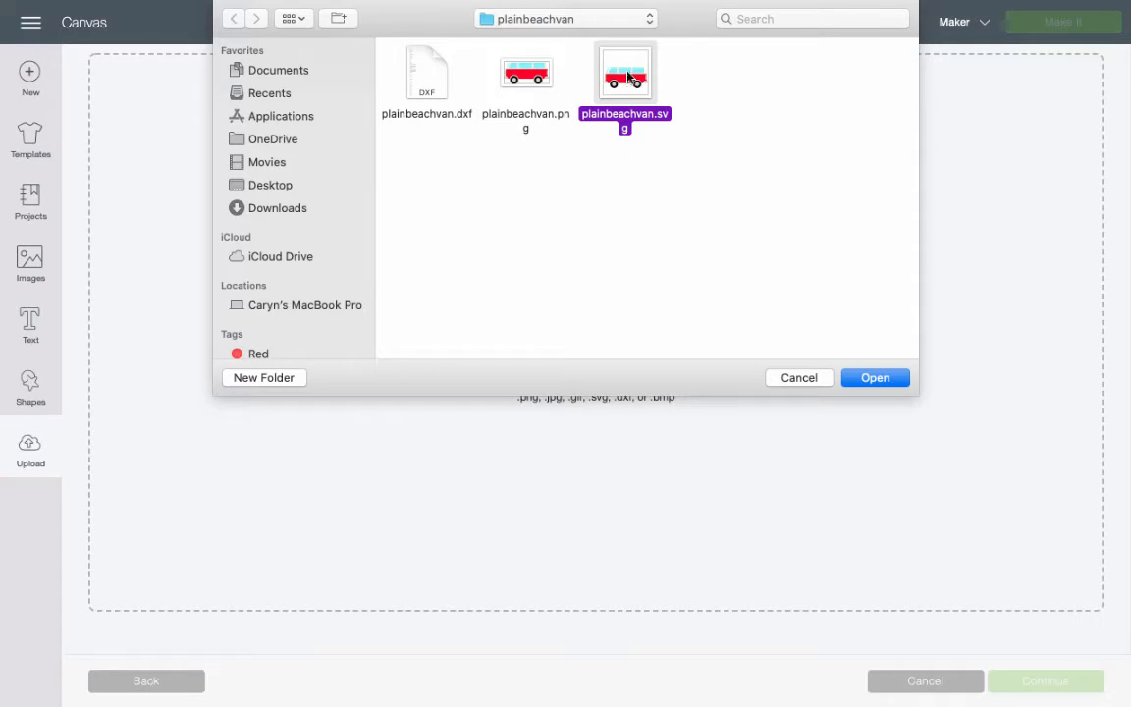
click(877, 381)
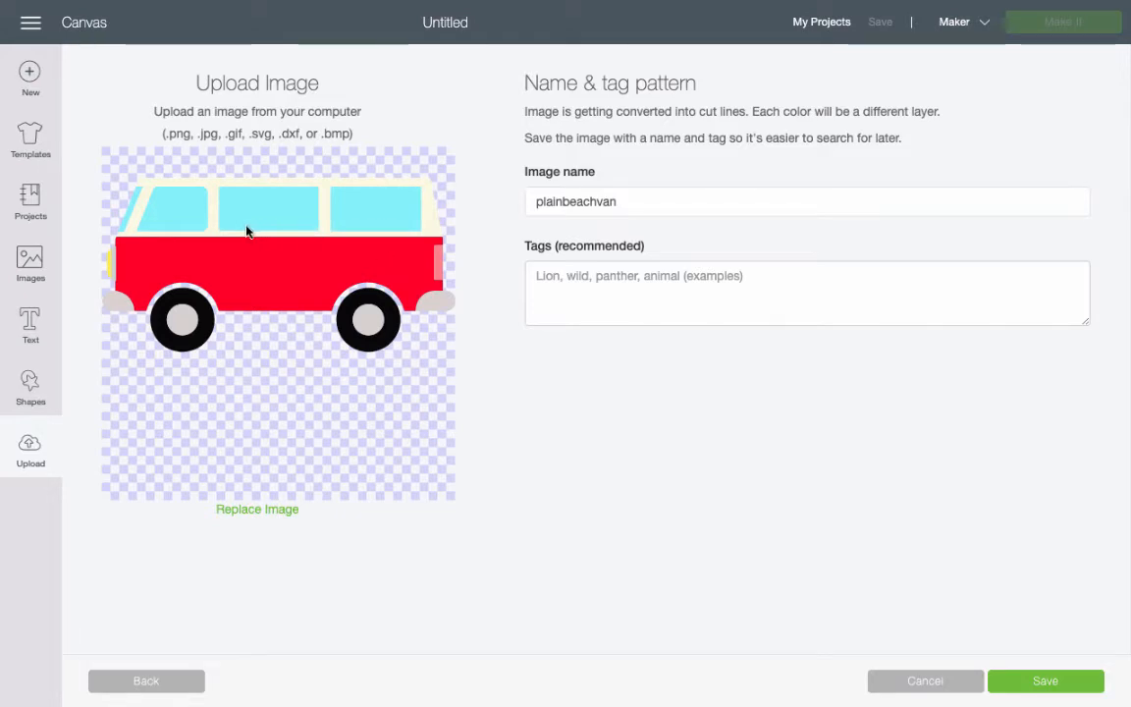
Save the uploaded image under the name Van with the tag van, and insert it onto the canvas.
double_click(604, 201)
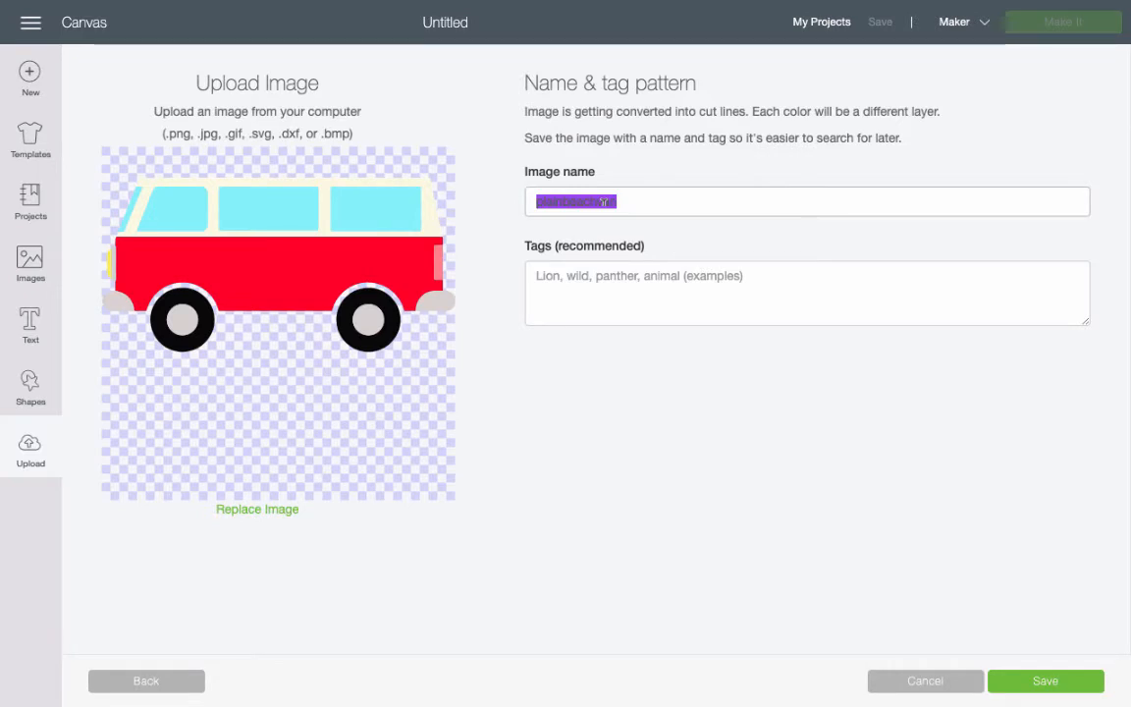
text(Van)
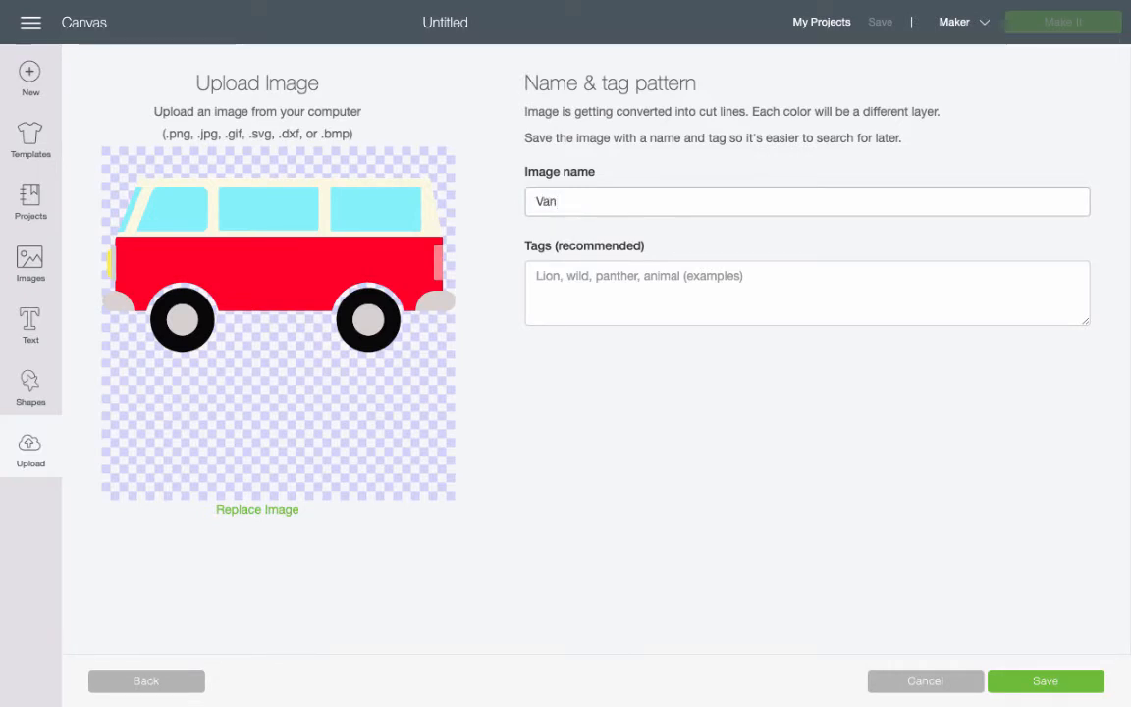
click(584, 275)
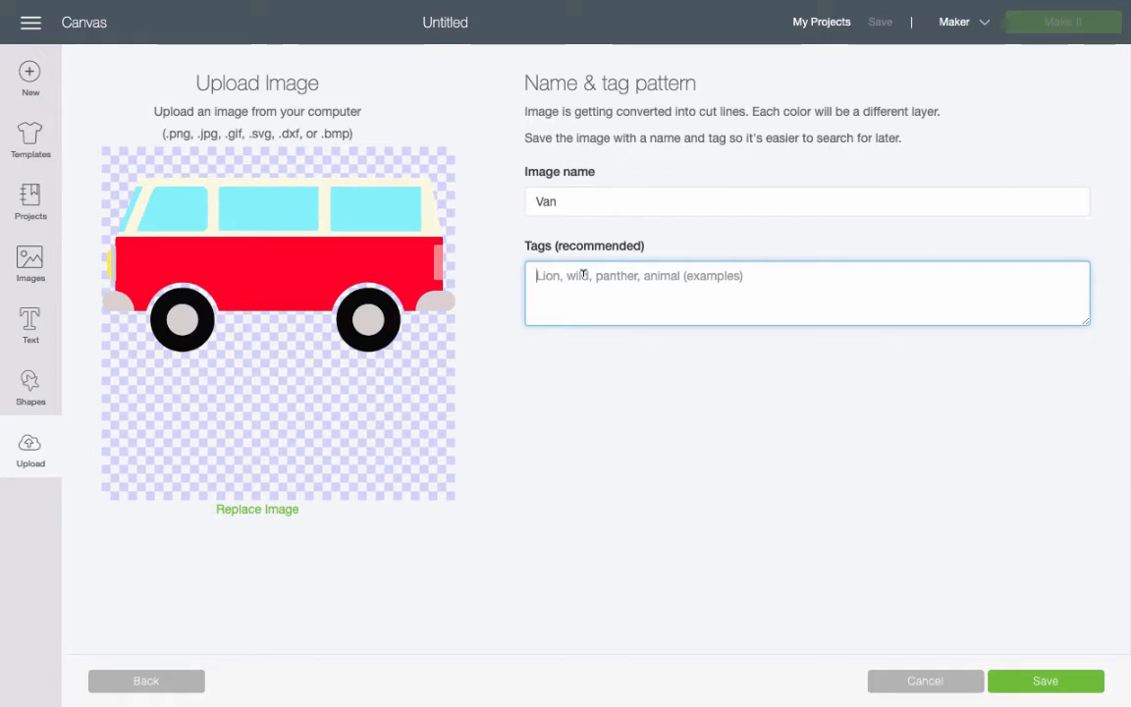
text(van)
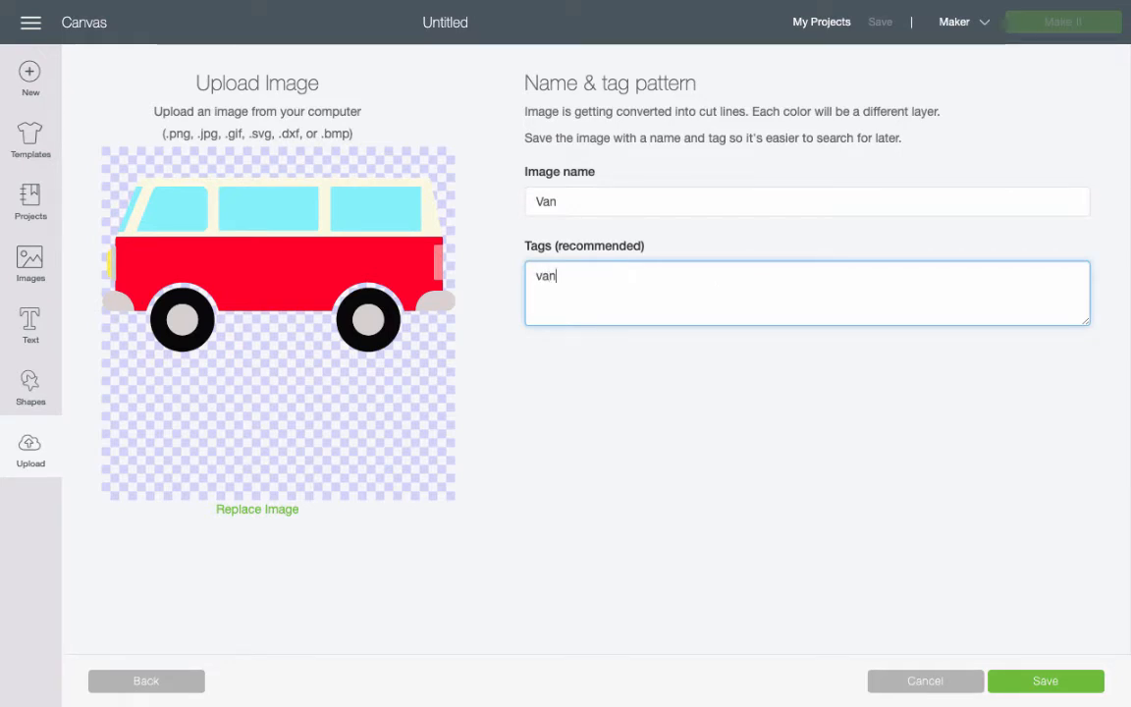
click(1047, 680)
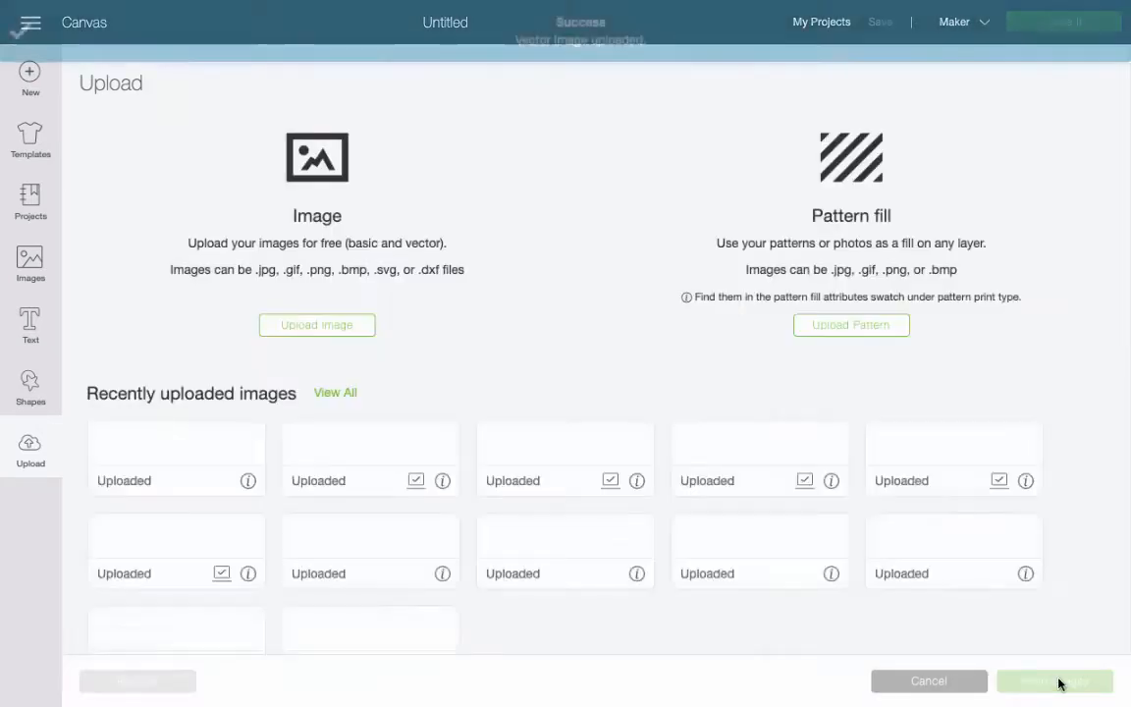
click(172, 503)
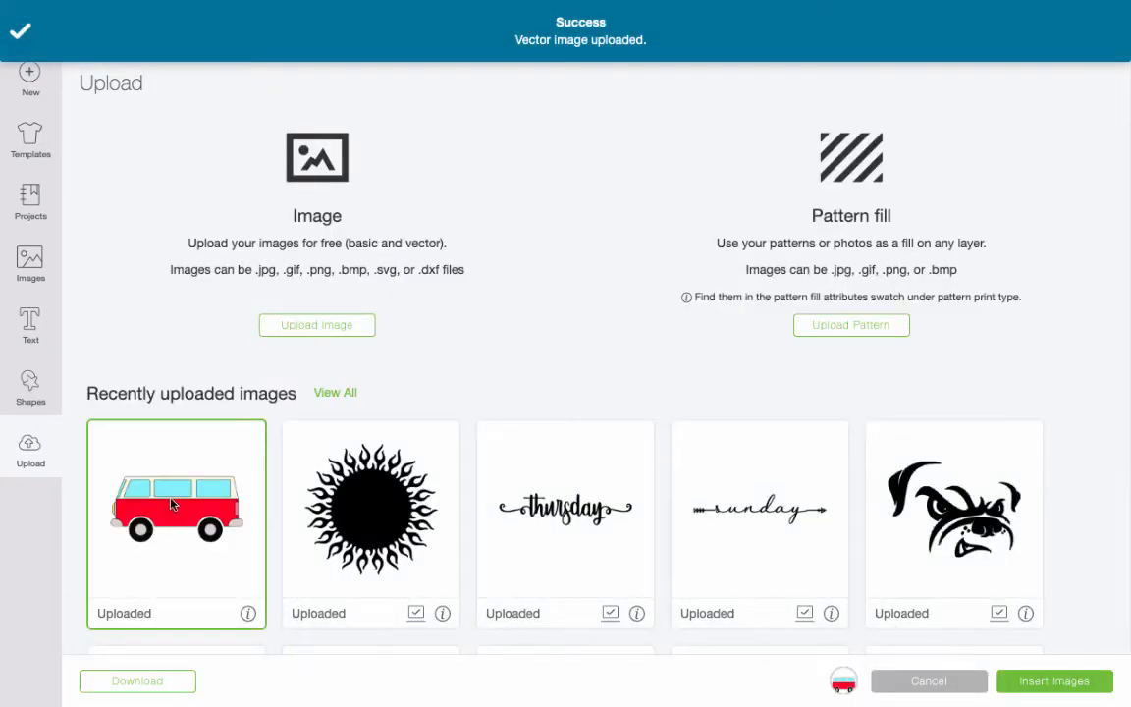
click(1056, 683)
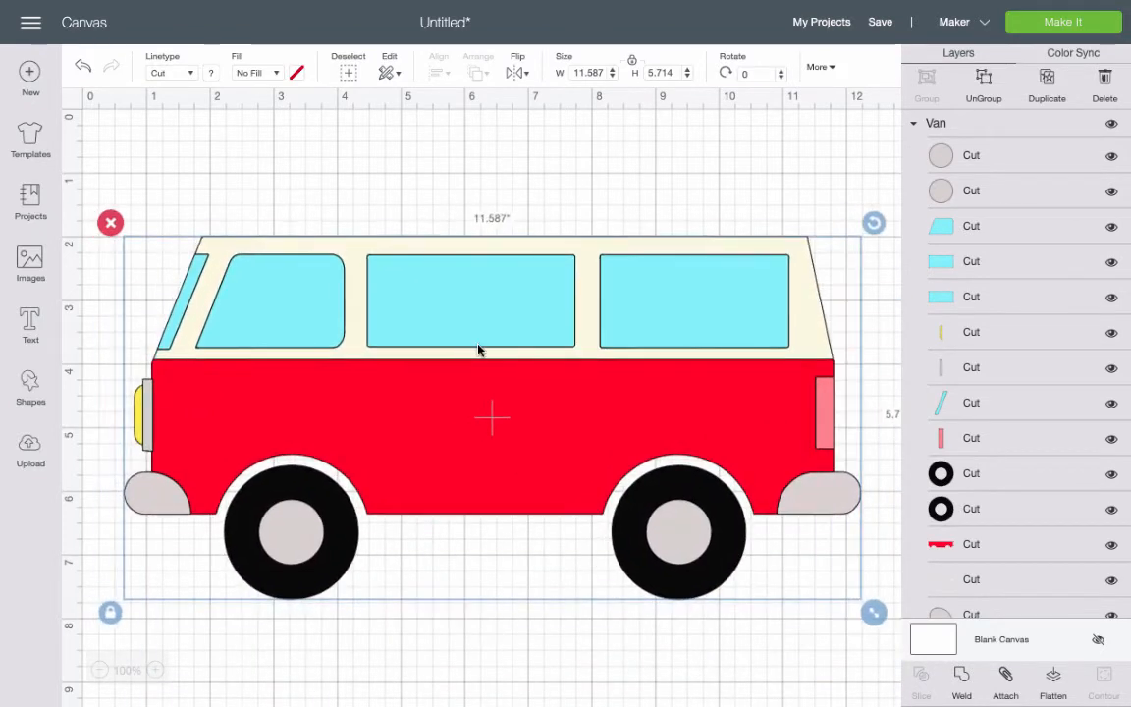
Examine the van's layers one by one to see which part of the design each represents.
click(989, 164)
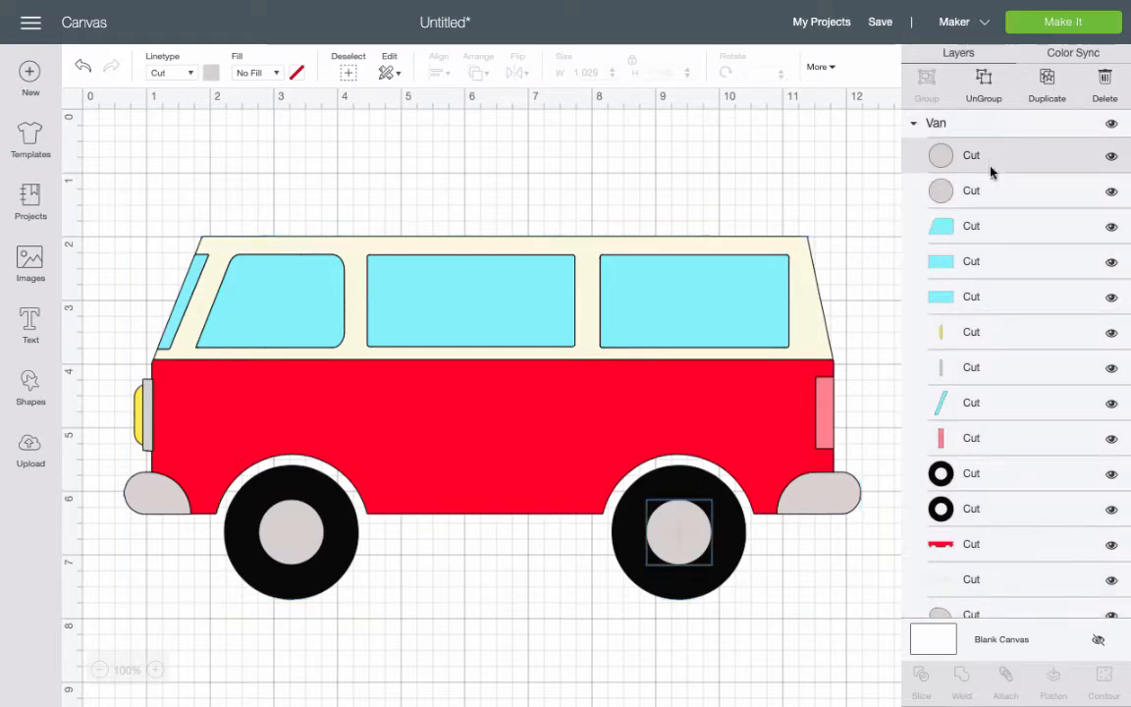
click(988, 193)
click(988, 231)
click(989, 266)
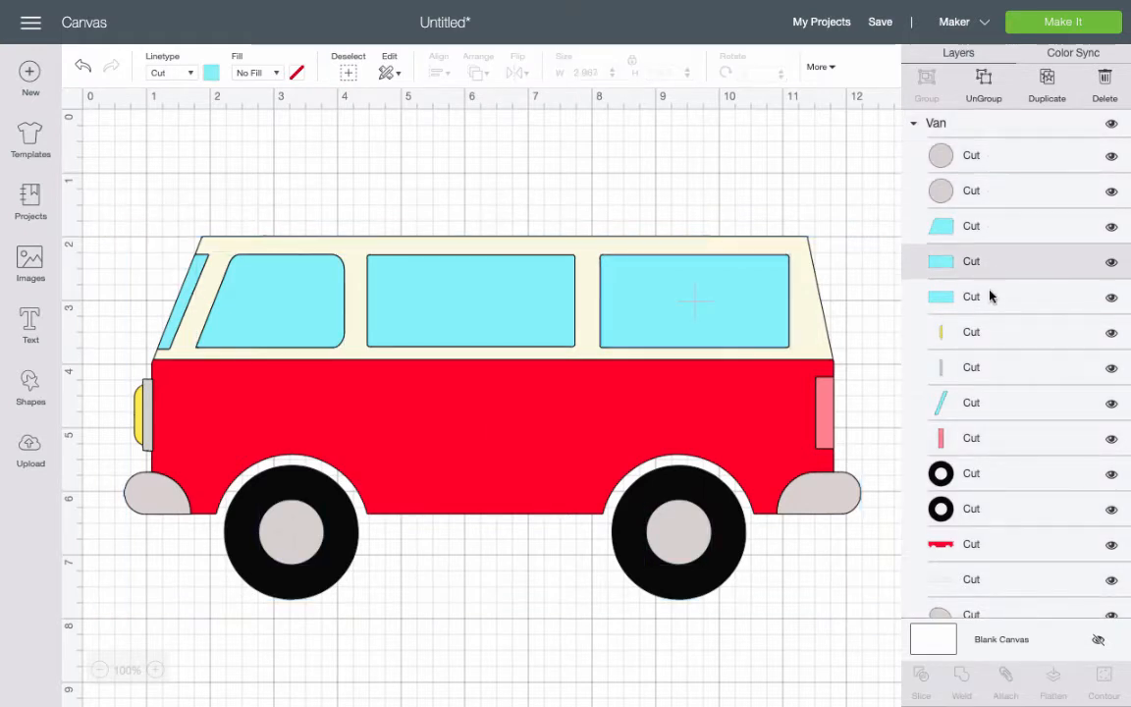
click(990, 303)
click(989, 333)
click(988, 369)
click(988, 440)
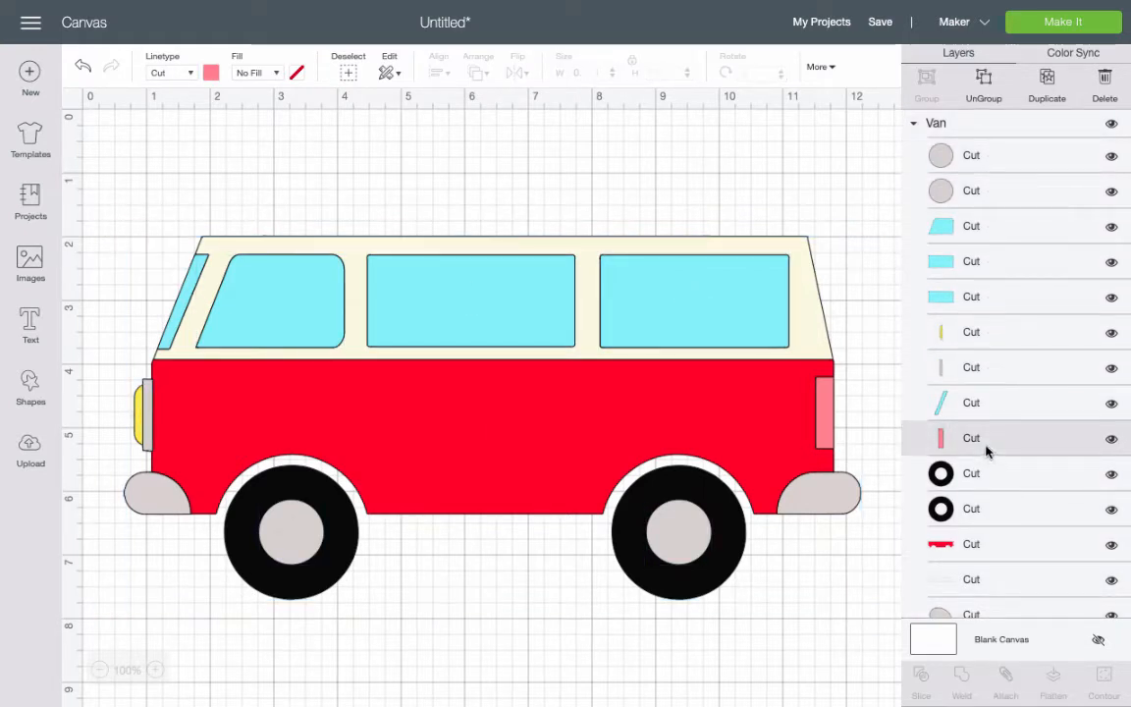
click(994, 403)
click(992, 473)
click(992, 508)
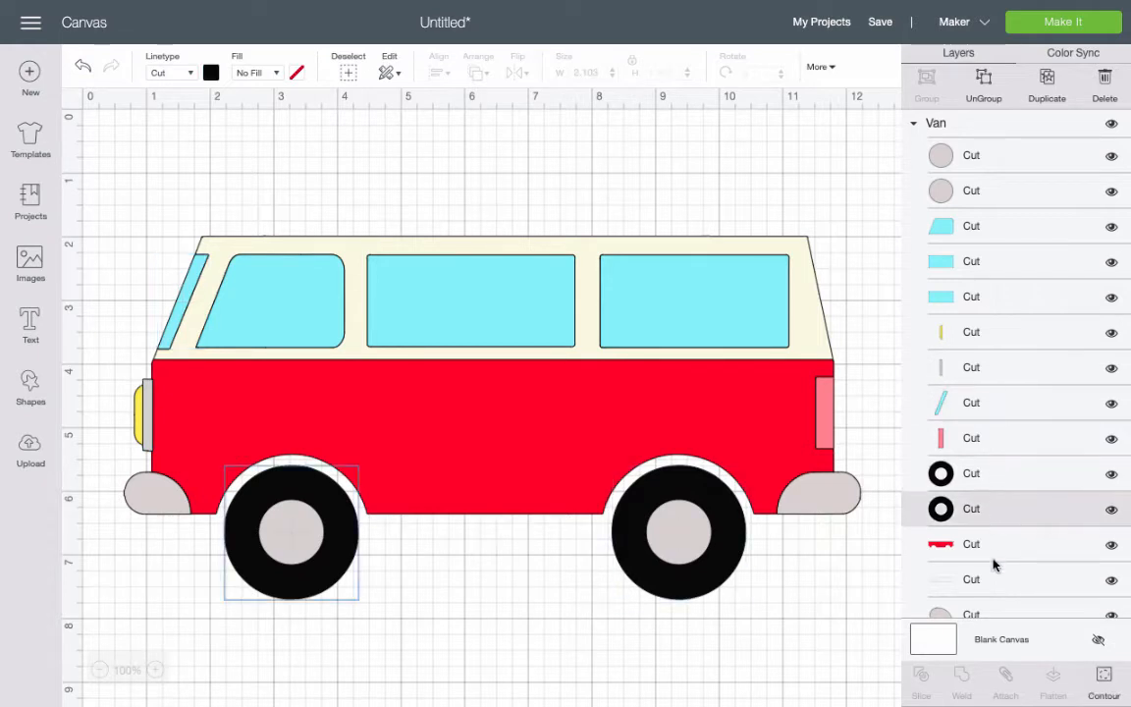
click(992, 555)
scroll(993, 565, down, 1)
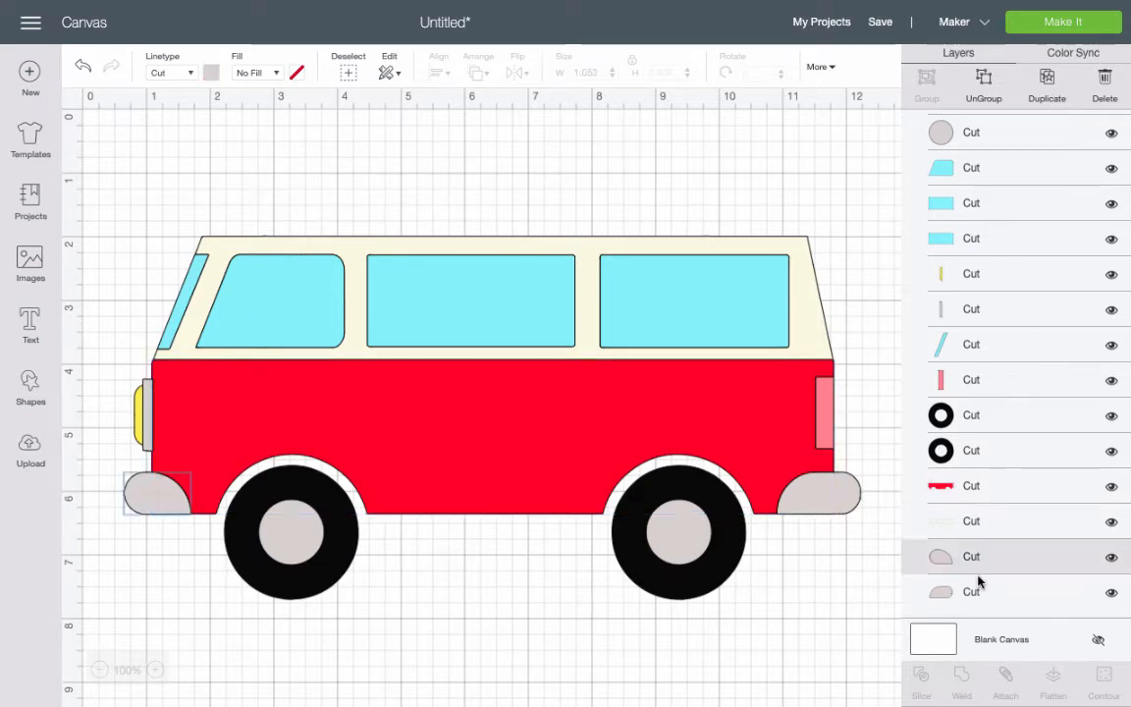
click(982, 589)
click(992, 382)
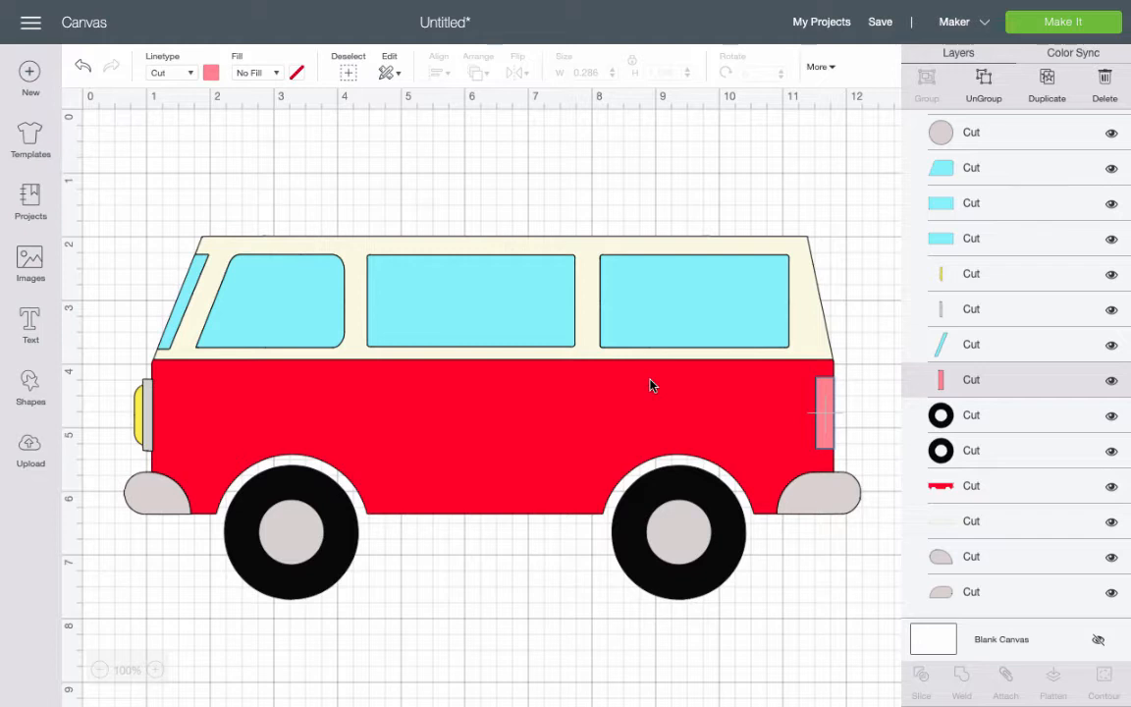
Ungroup the whole van into separate pieces.
click(274, 310)
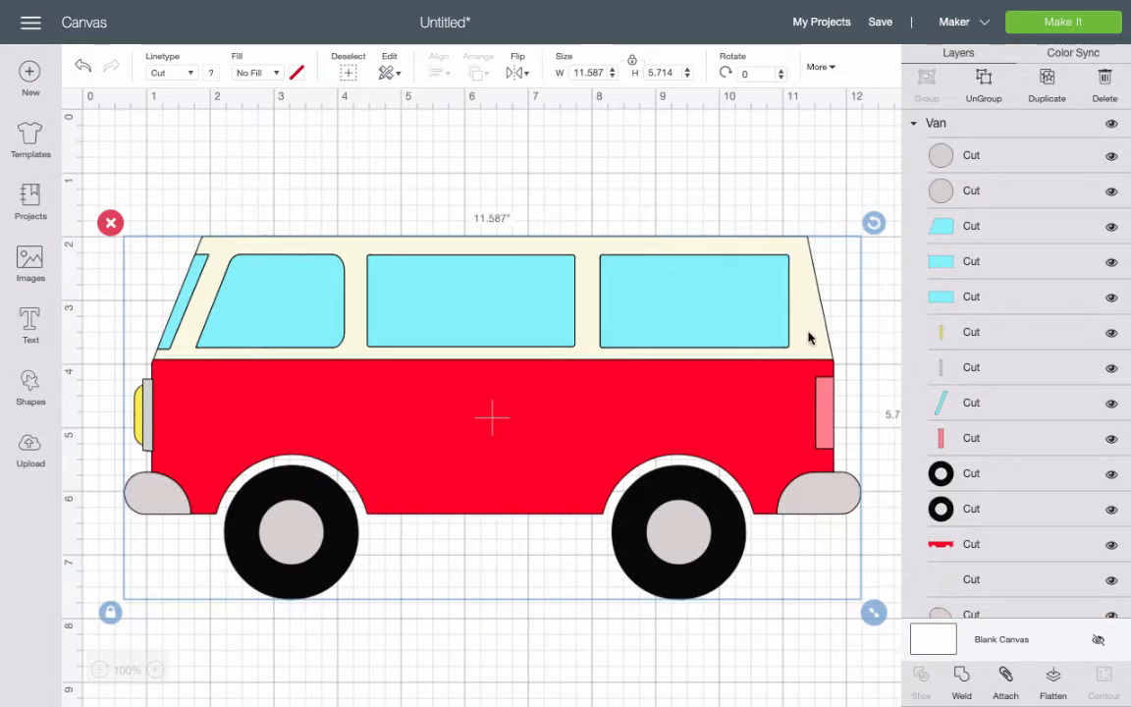
scroll(969, 484, down, 2)
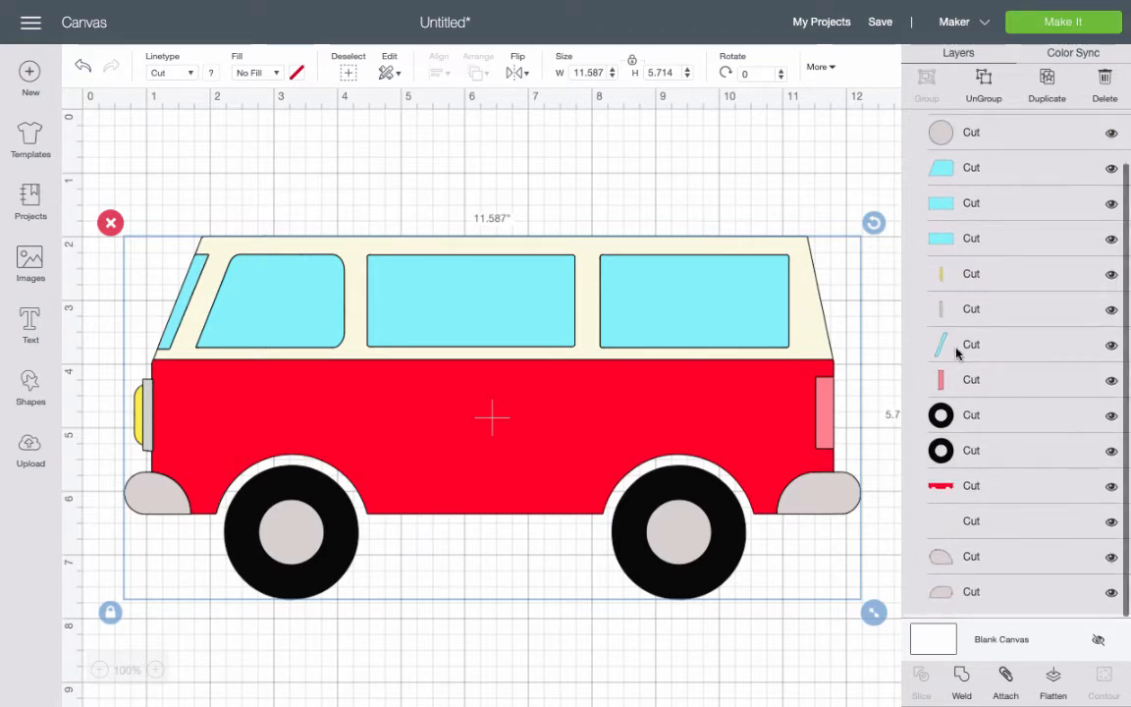
scroll(959, 354, up, 2)
scroll(979, 460, down, 2)
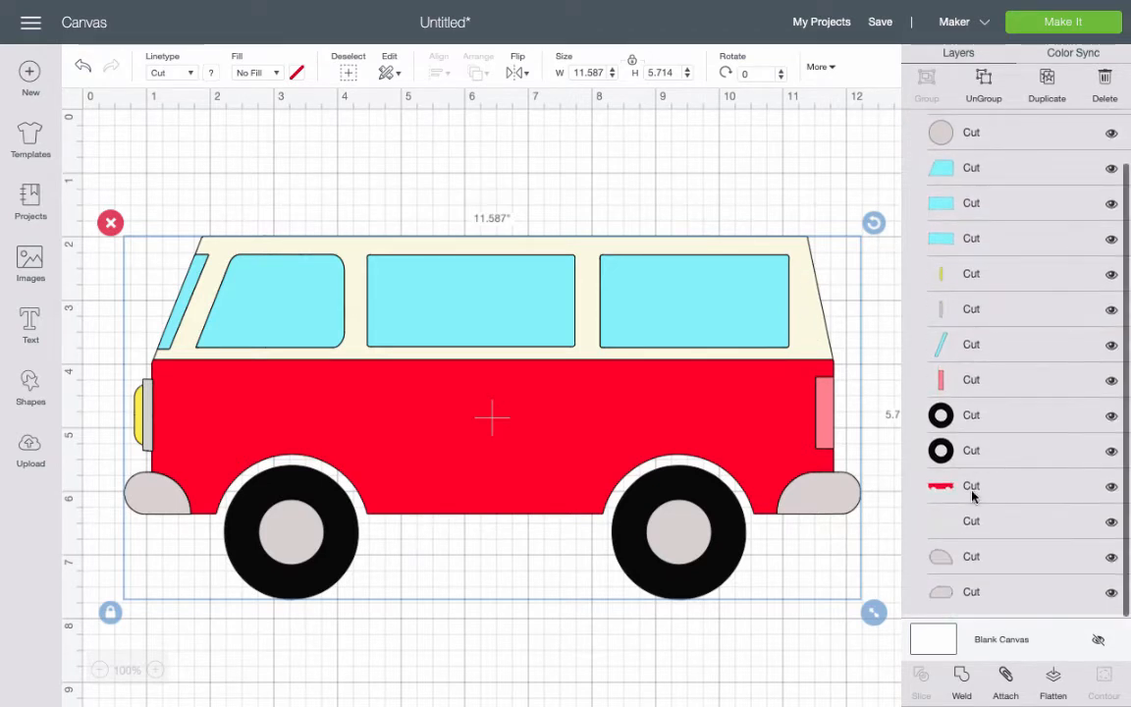
click(985, 77)
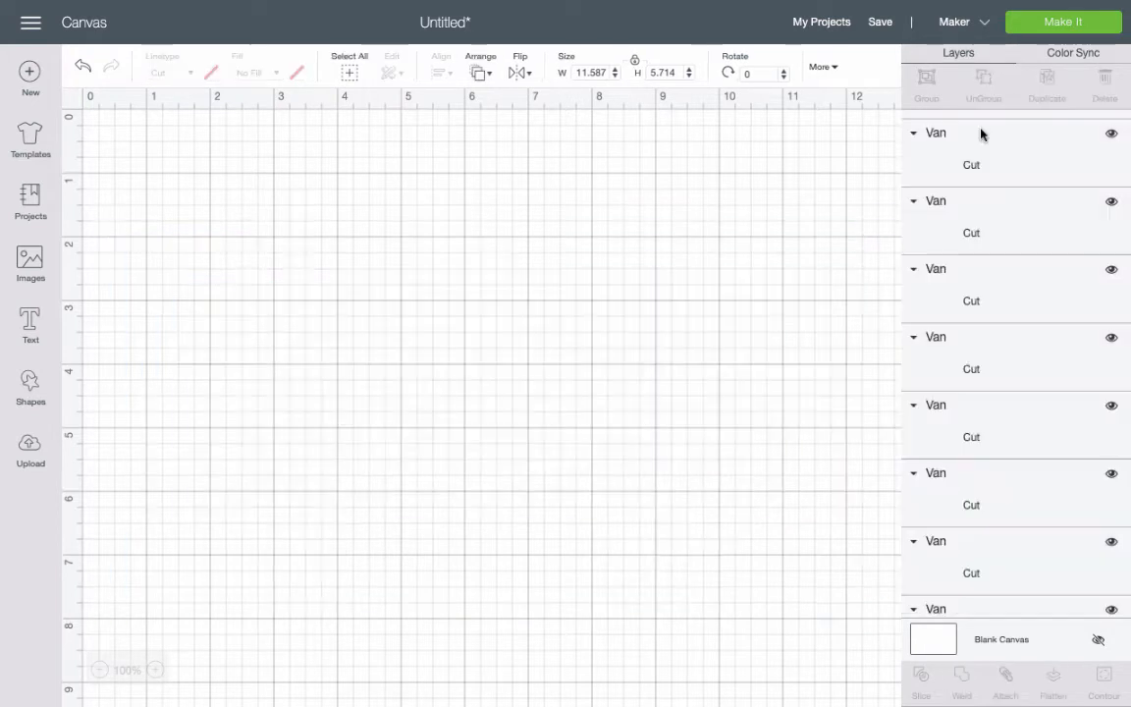
Change the cream roof and window-frame piece of the van to purple.
click(796, 317)
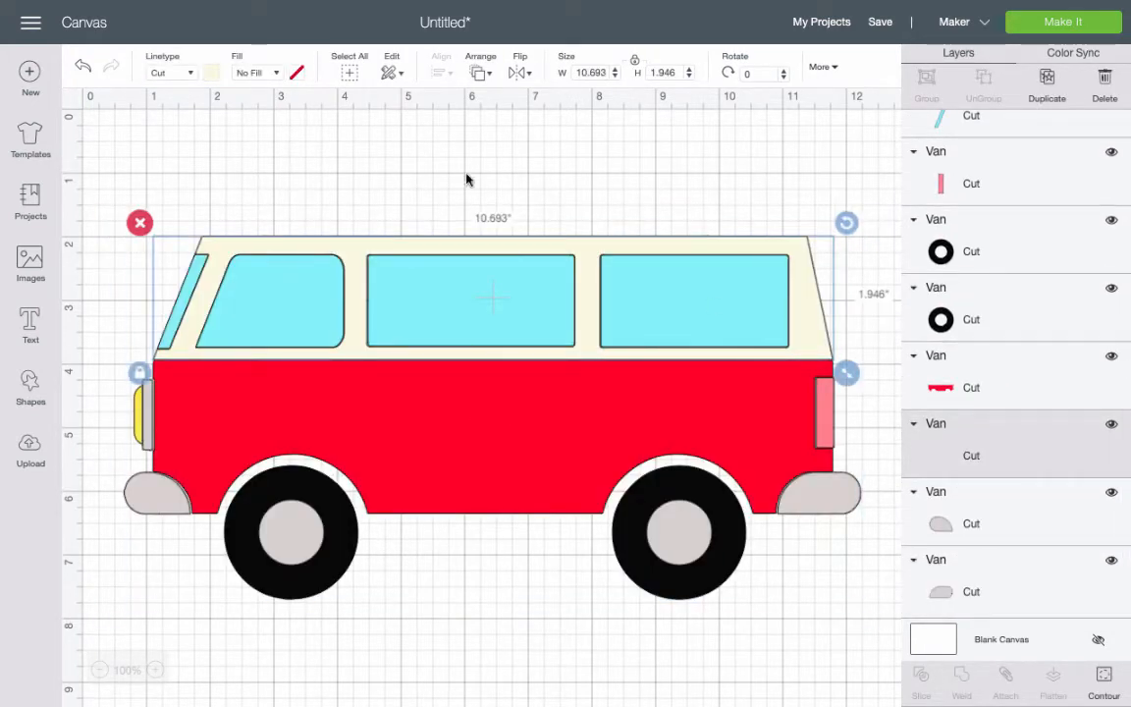
click(212, 75)
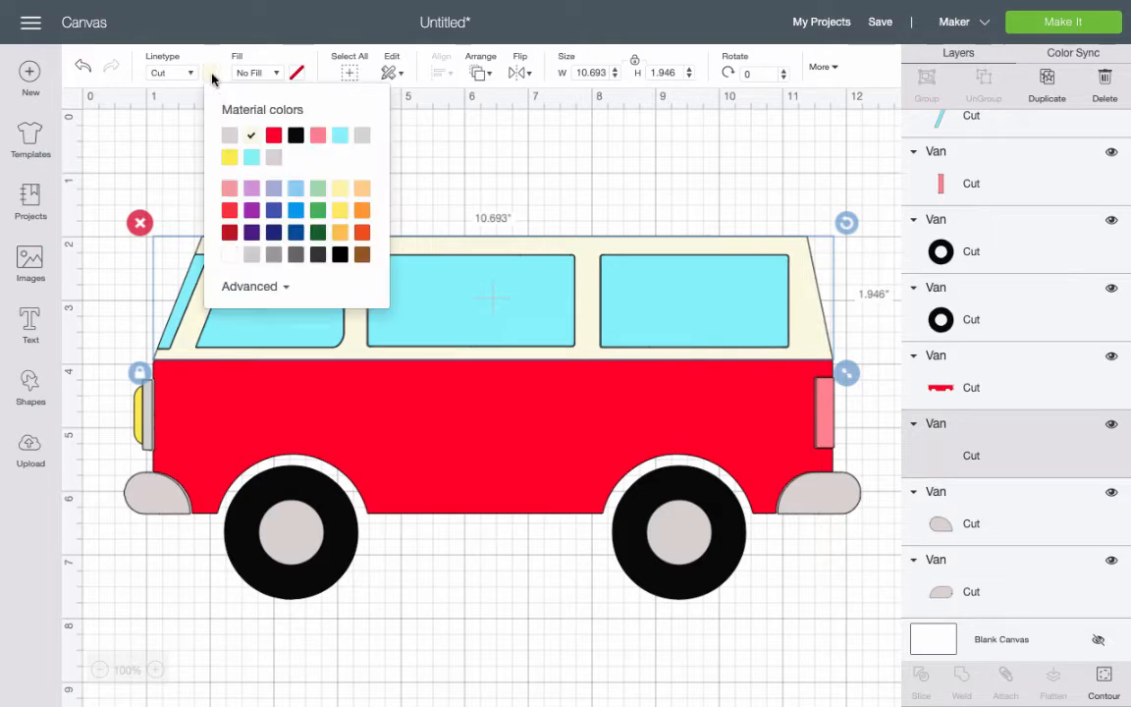
click(251, 209)
Change the red lower body of the van to white and clear the selection.
click(438, 446)
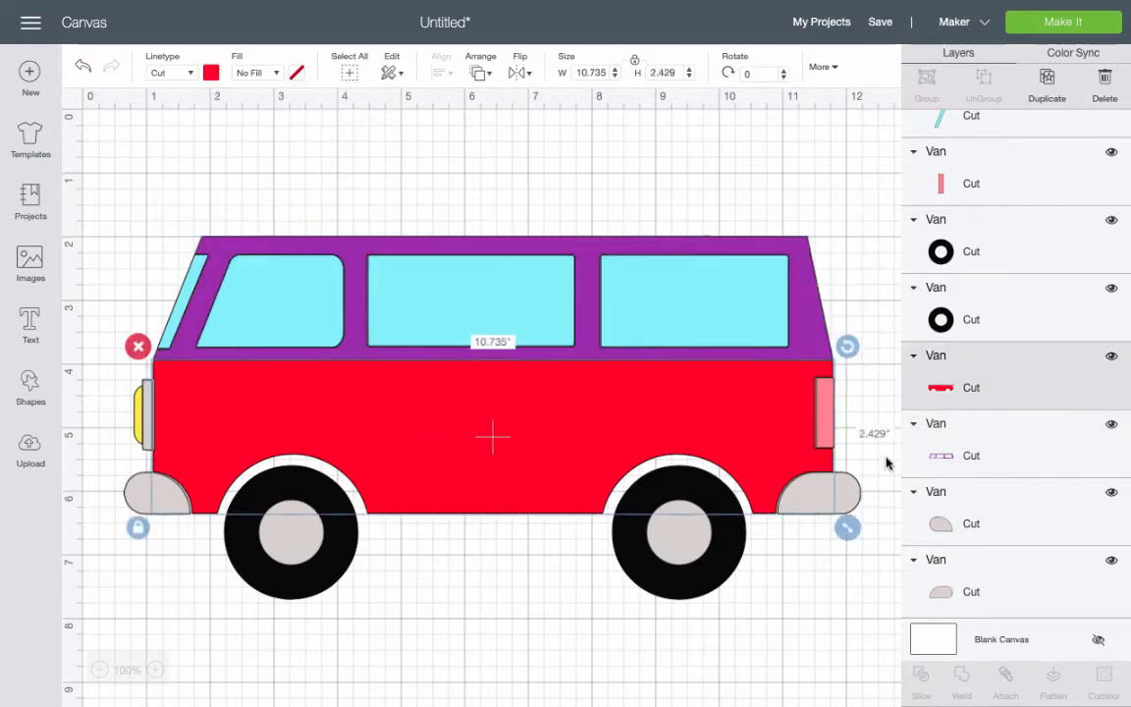
click(208, 71)
click(232, 256)
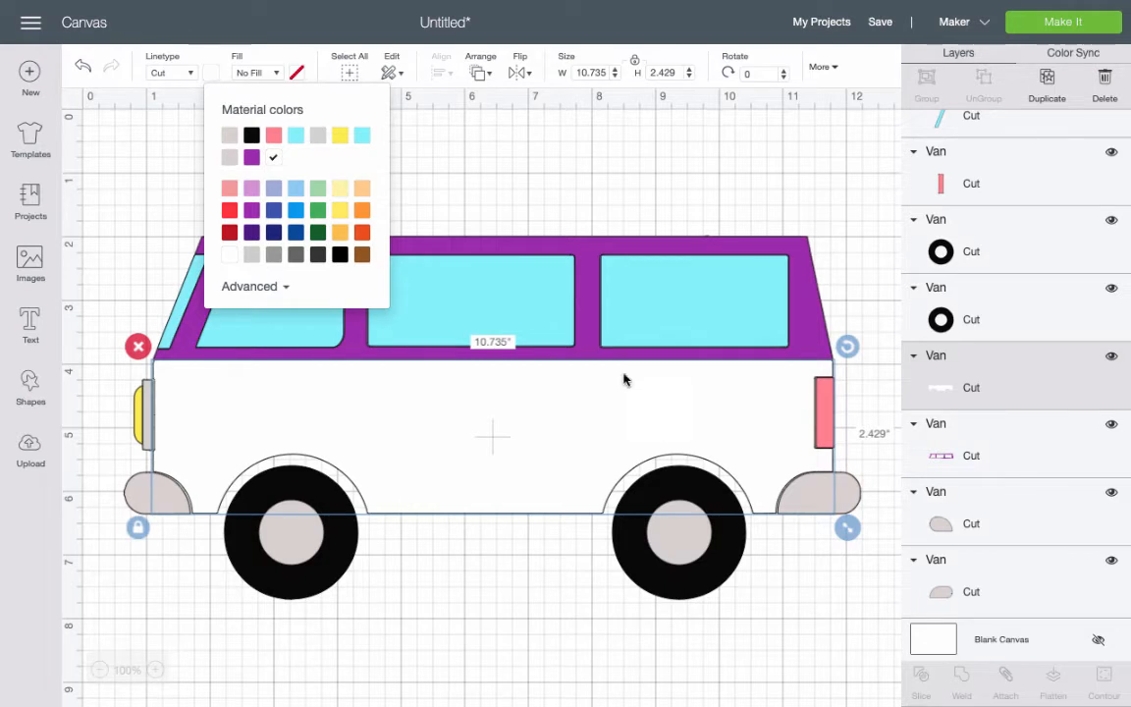
click(497, 646)
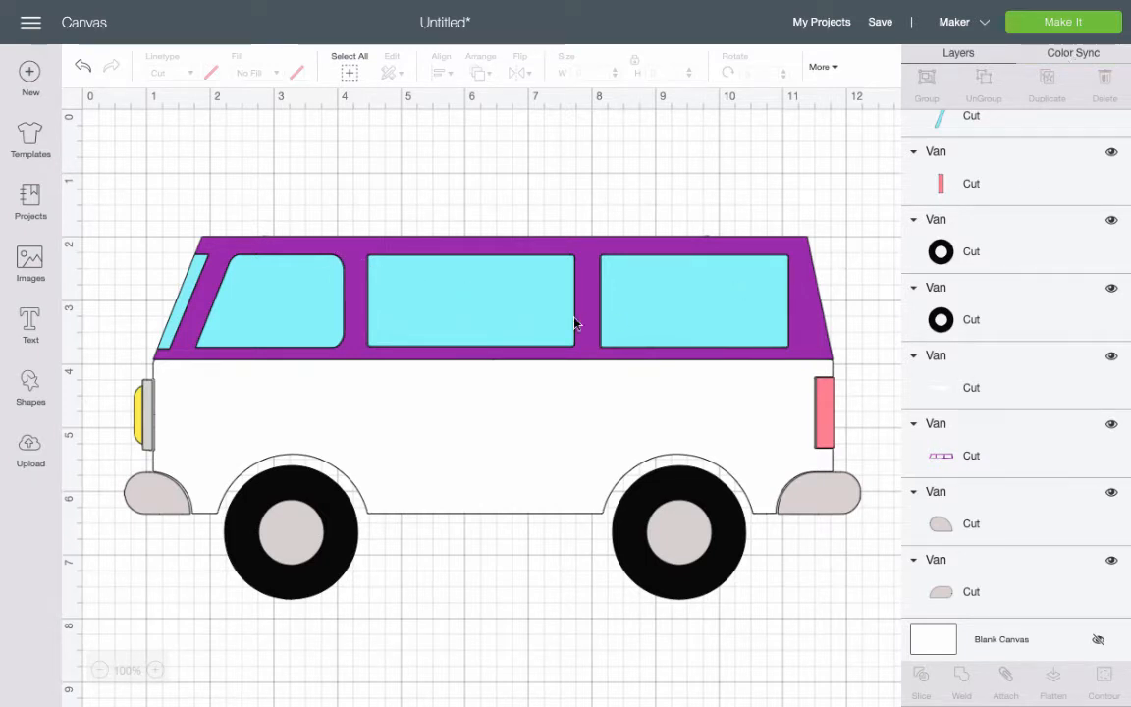
click(598, 280)
click(596, 383)
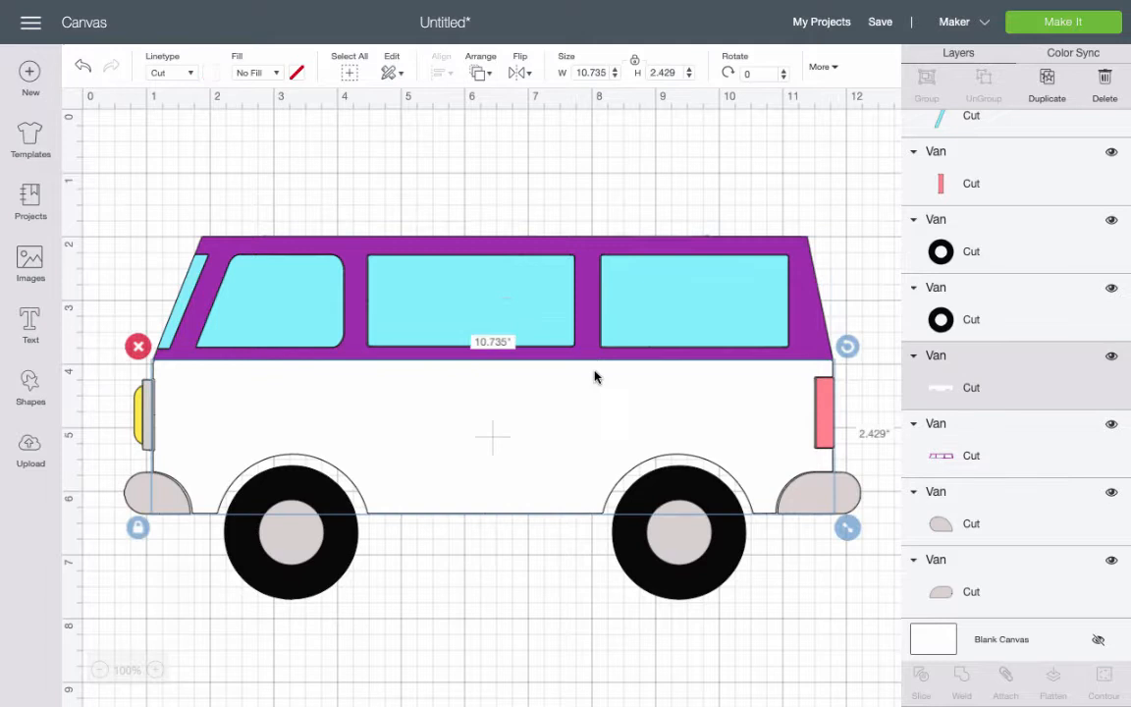
click(601, 295)
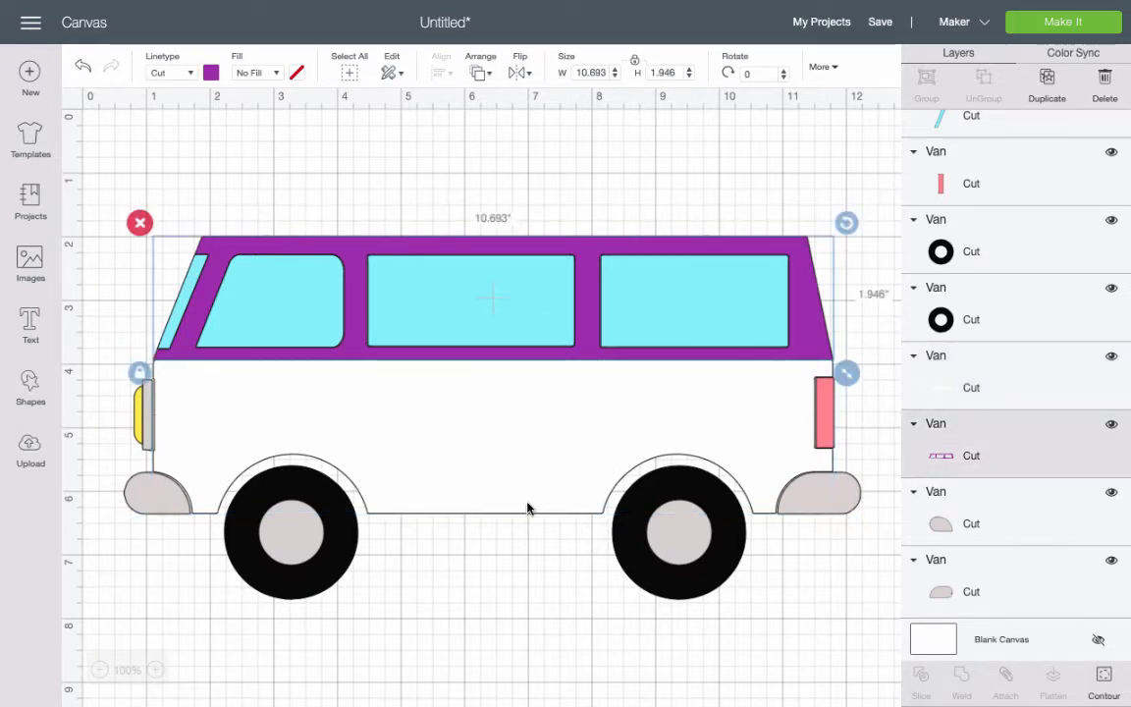
Examine the separate grey layers by selecting both hubcaps, the headlight strip and both bumpers together, and clear the selection.
scroll(991, 196, up, 3)
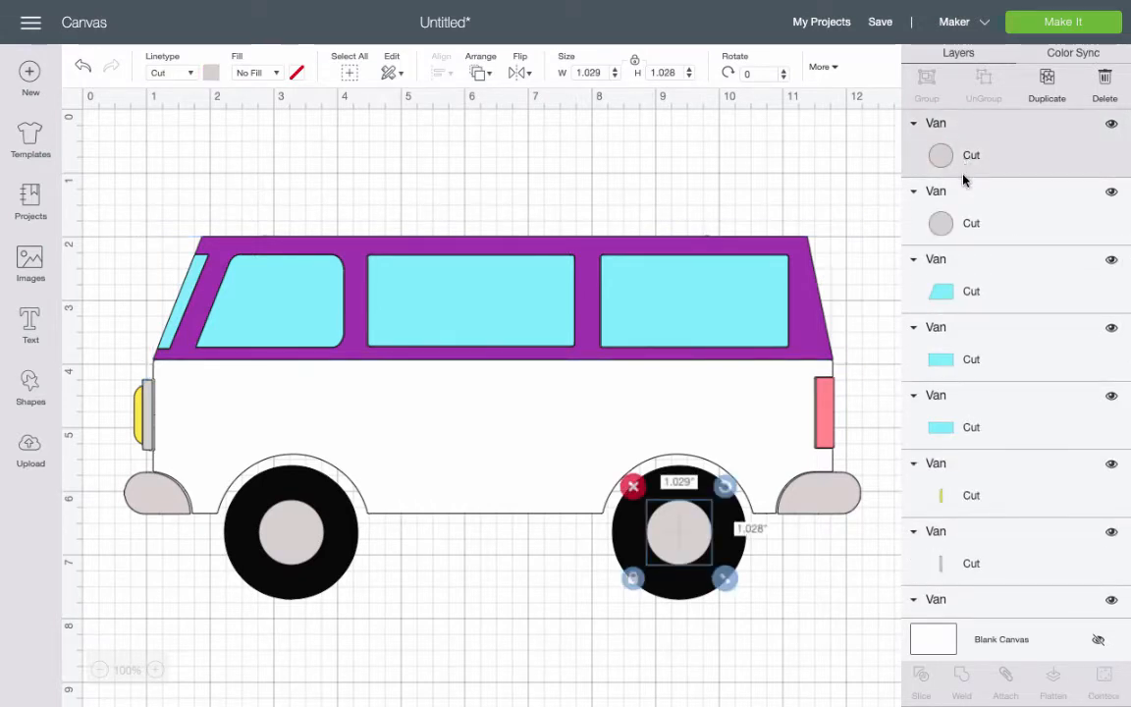
shift+click(961, 224)
scroll(958, 531, down, 2)
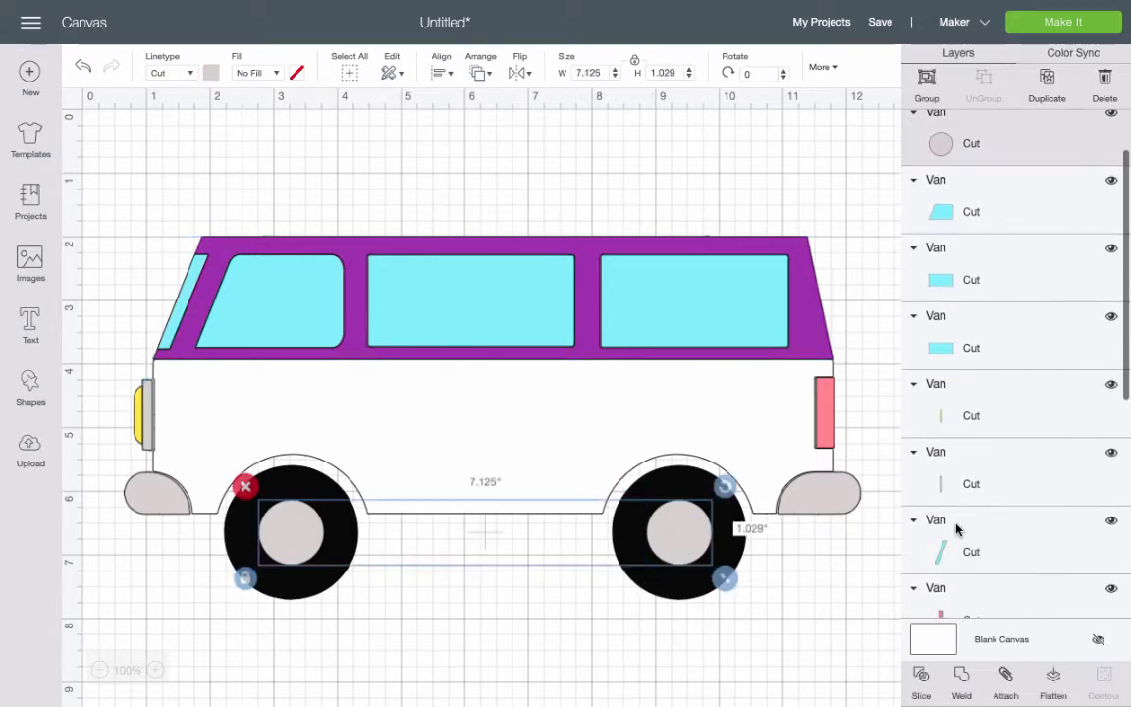
click(972, 485)
scroll(977, 561, down, 5)
scroll(977, 568, down, 1)
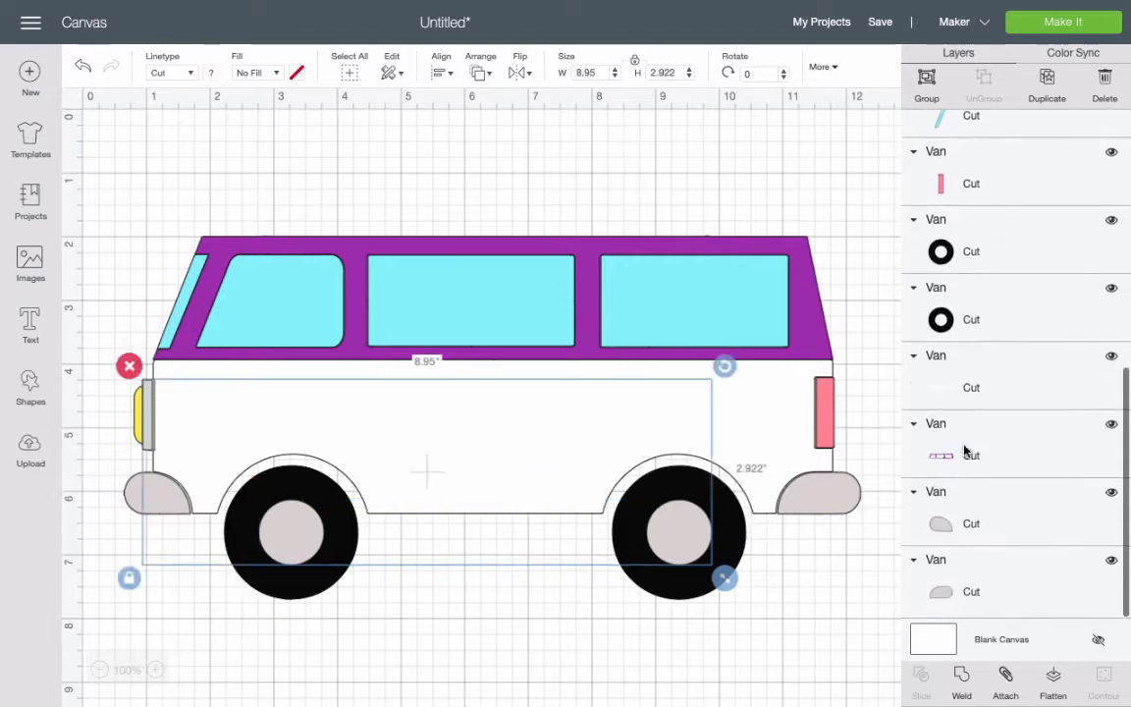
shift+click(972, 528)
shift+click(967, 592)
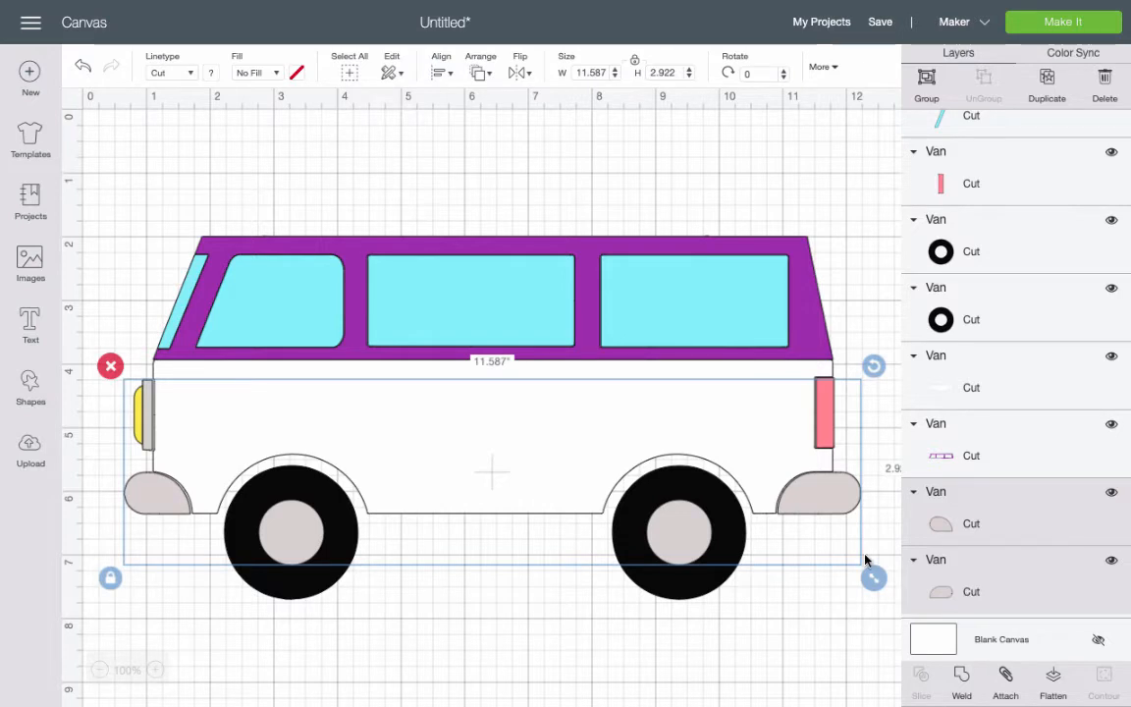
click(292, 196)
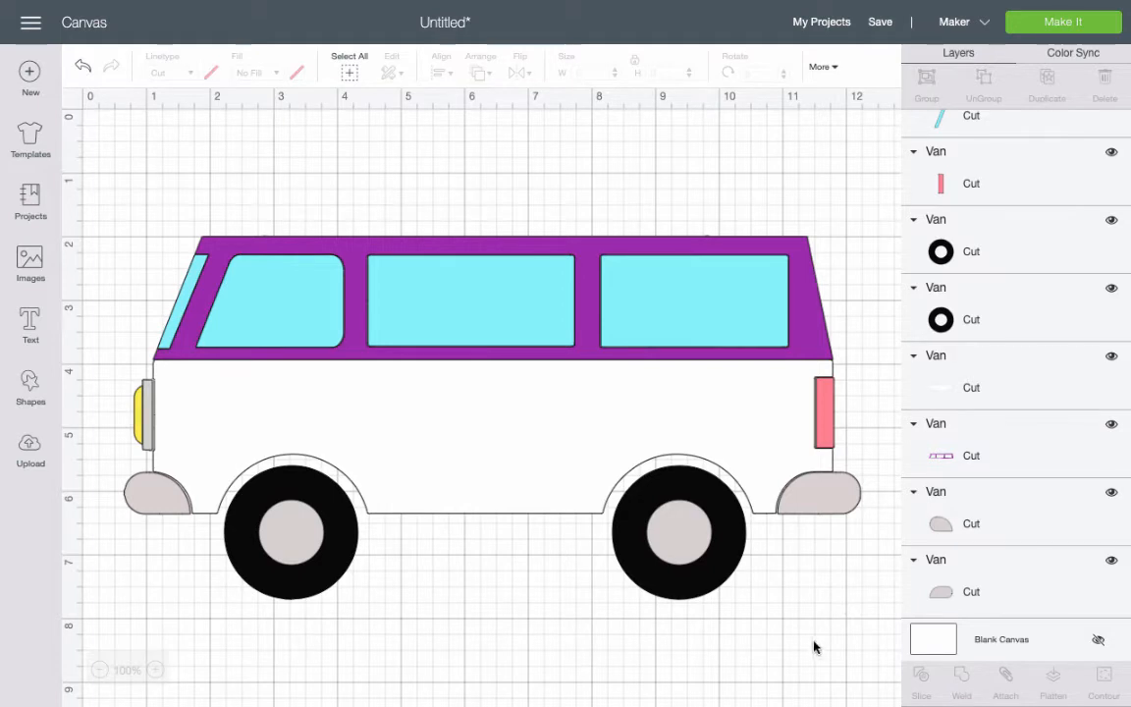
Delete all the separate van pieces from the canvas.
drag(98, 196, 876, 638)
key(Delete)
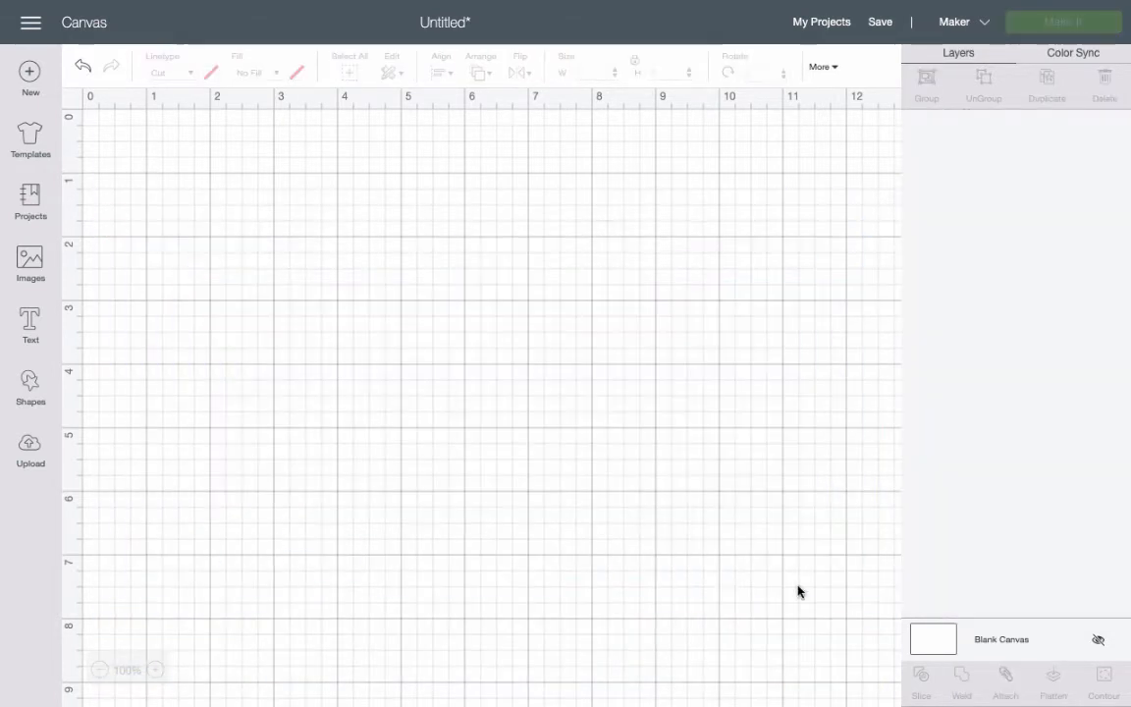
Upload plainbeachvan.png from the plainbeachvan folder as a new image, using the Complex image type.
click(29, 450)
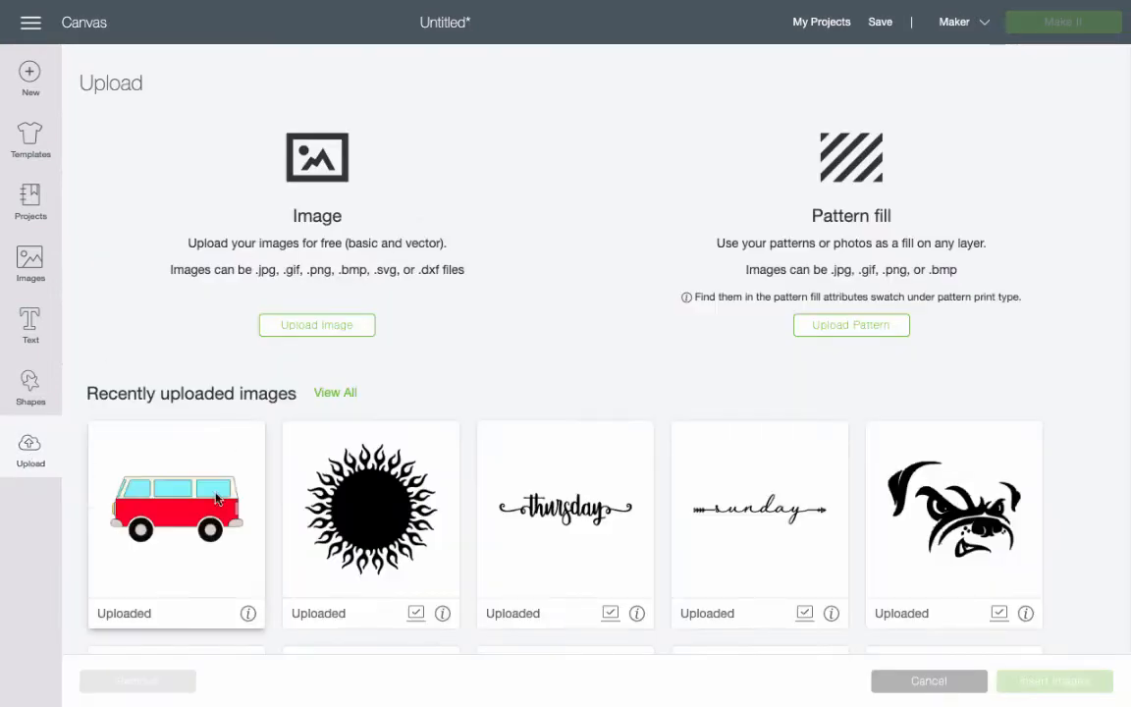
click(354, 330)
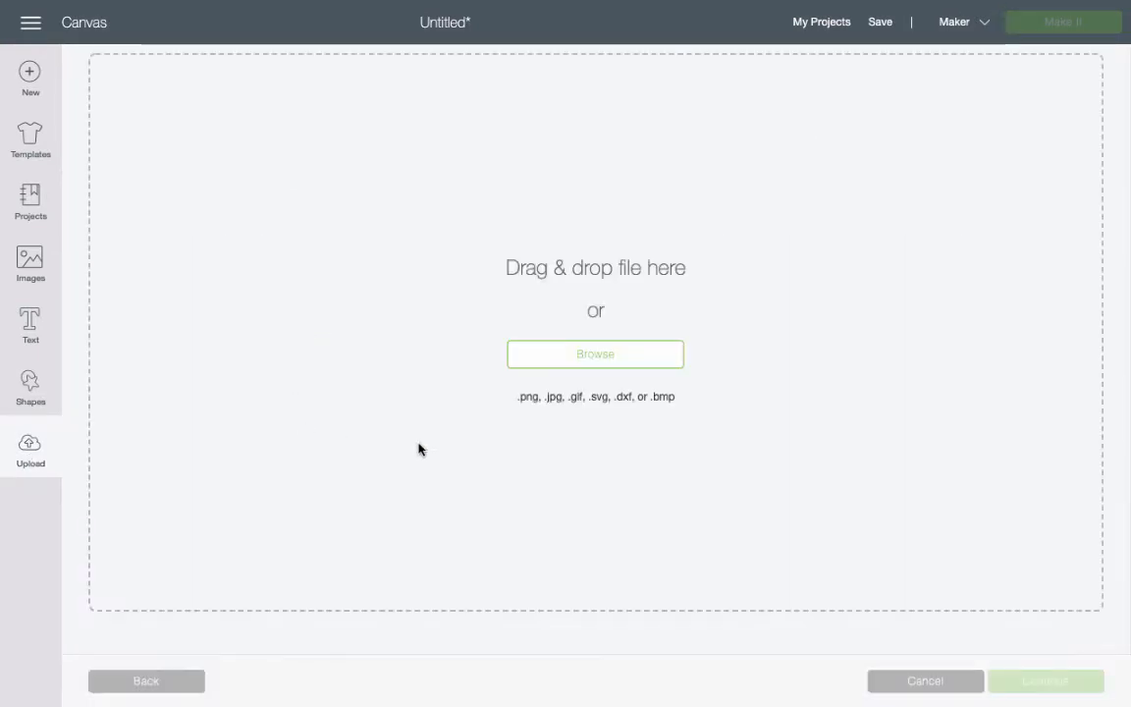
click(606, 356)
click(488, 76)
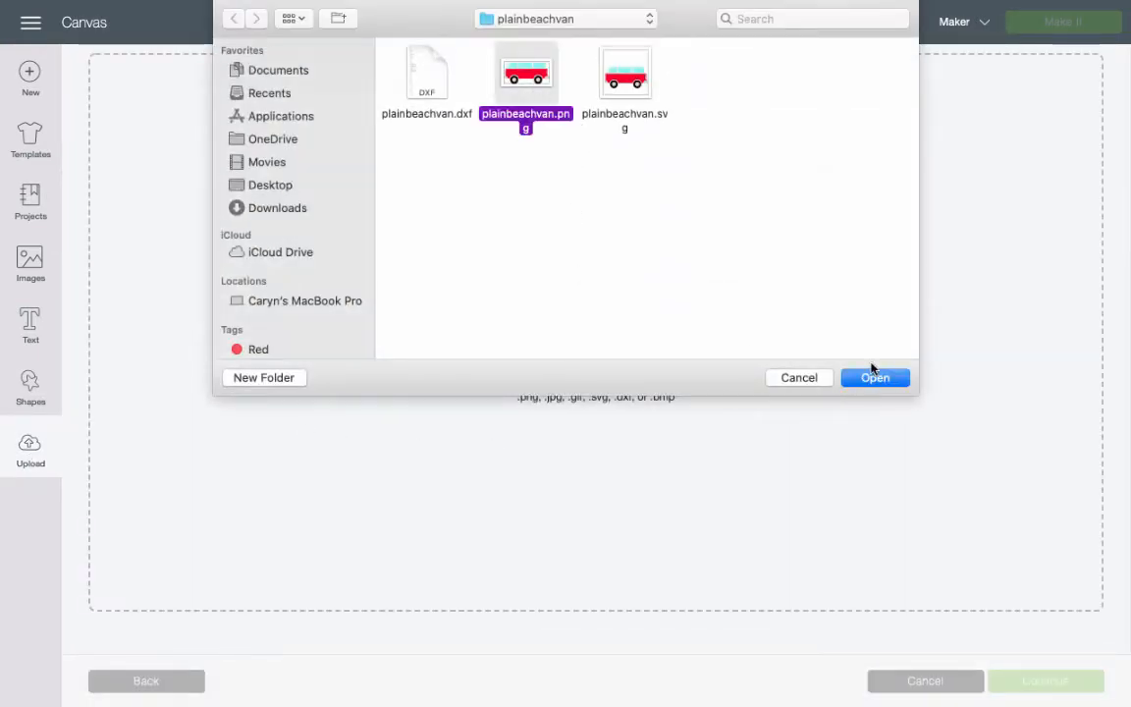
click(890, 379)
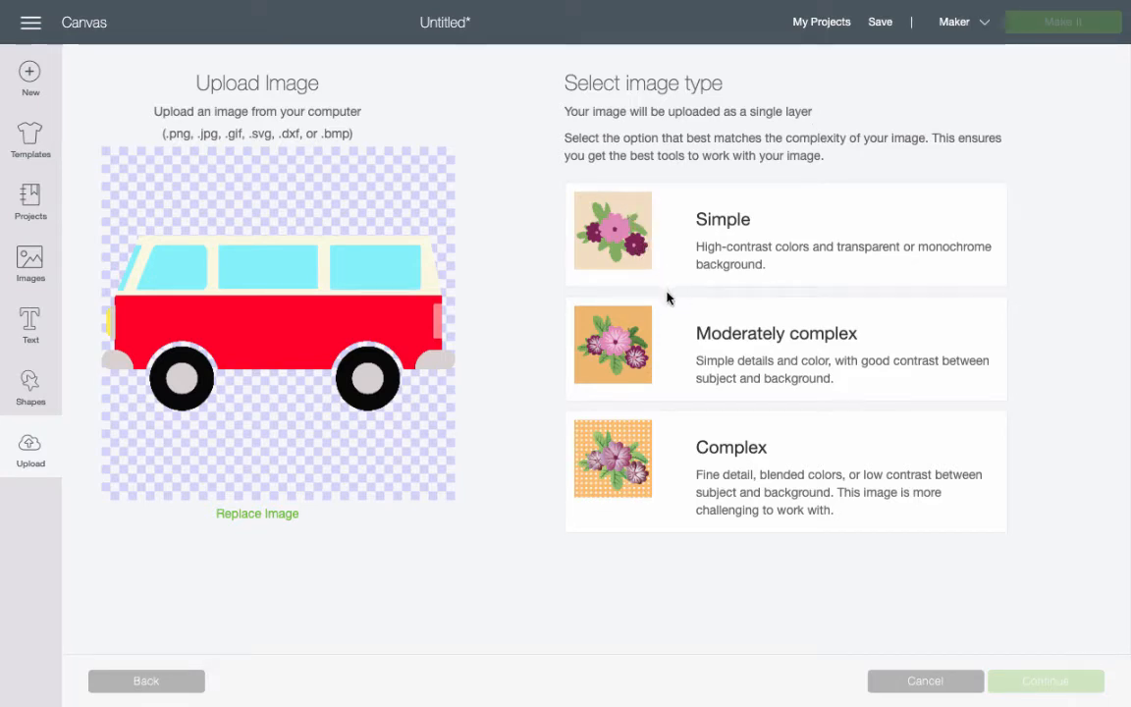
click(619, 454)
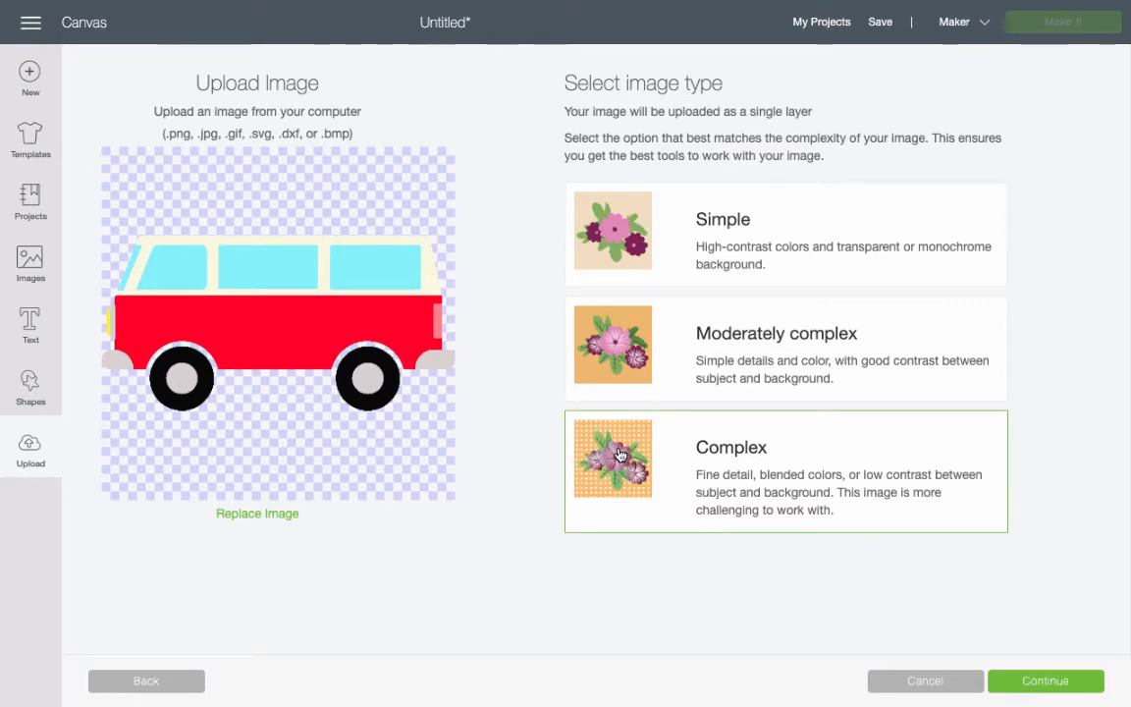
click(1079, 685)
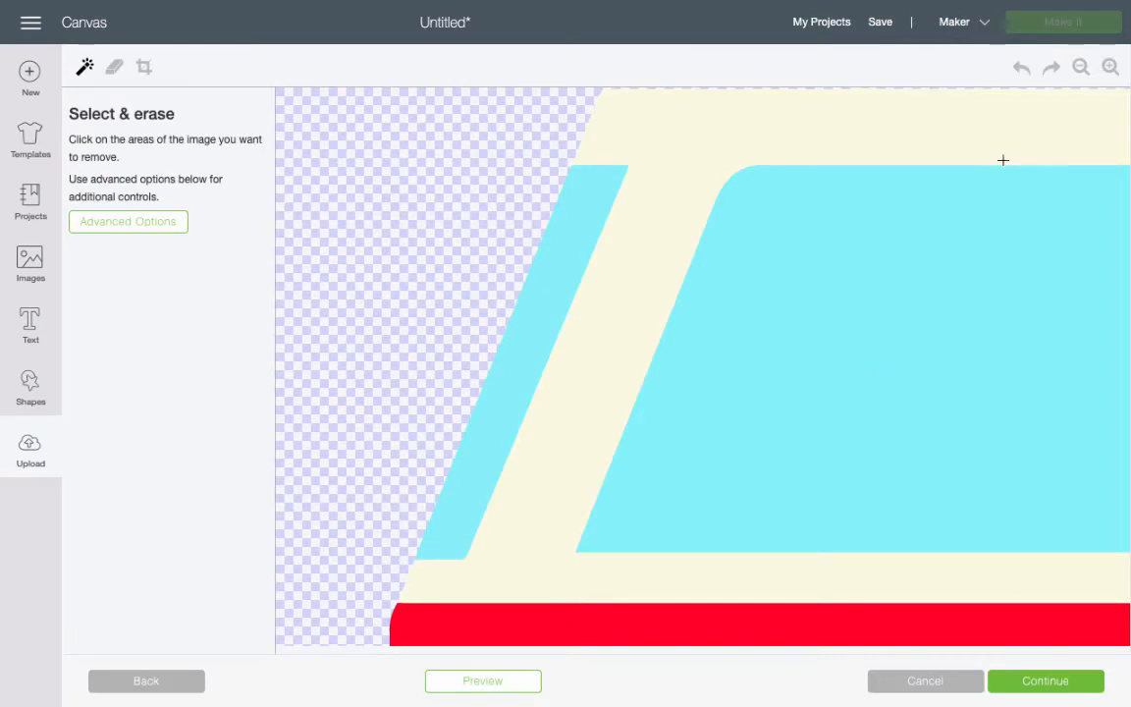
Erase the hubcaps, the blue windows and the red body from the van image with Select & Erase.
click(1081, 67)
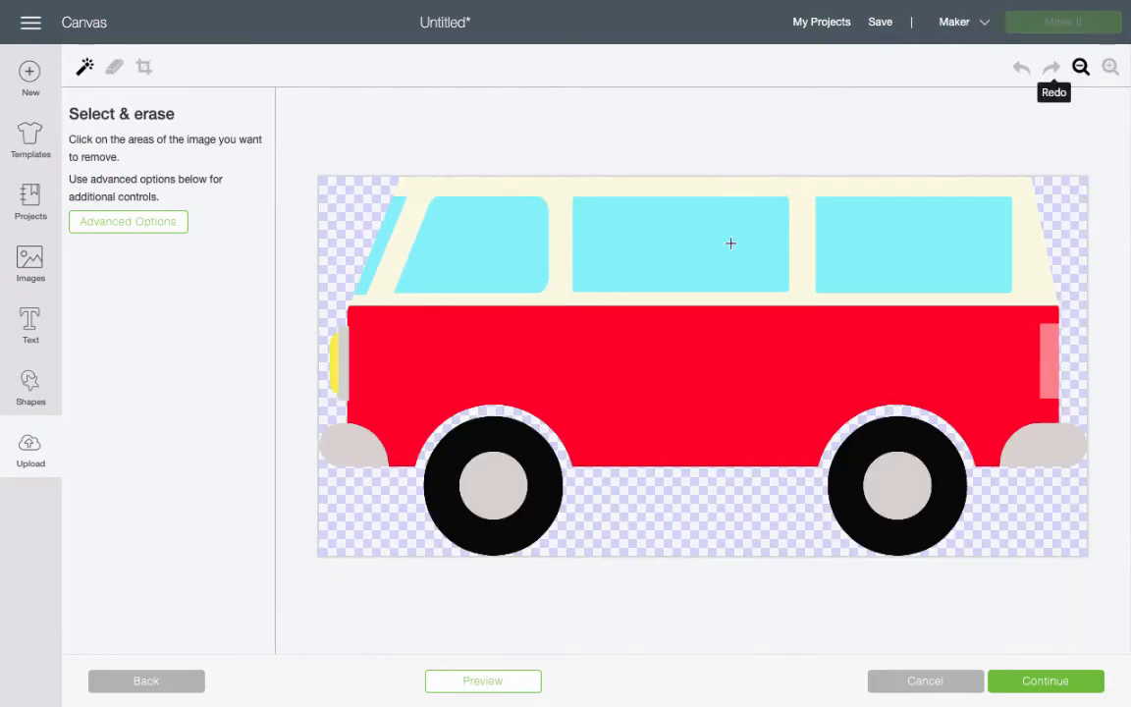
click(345, 202)
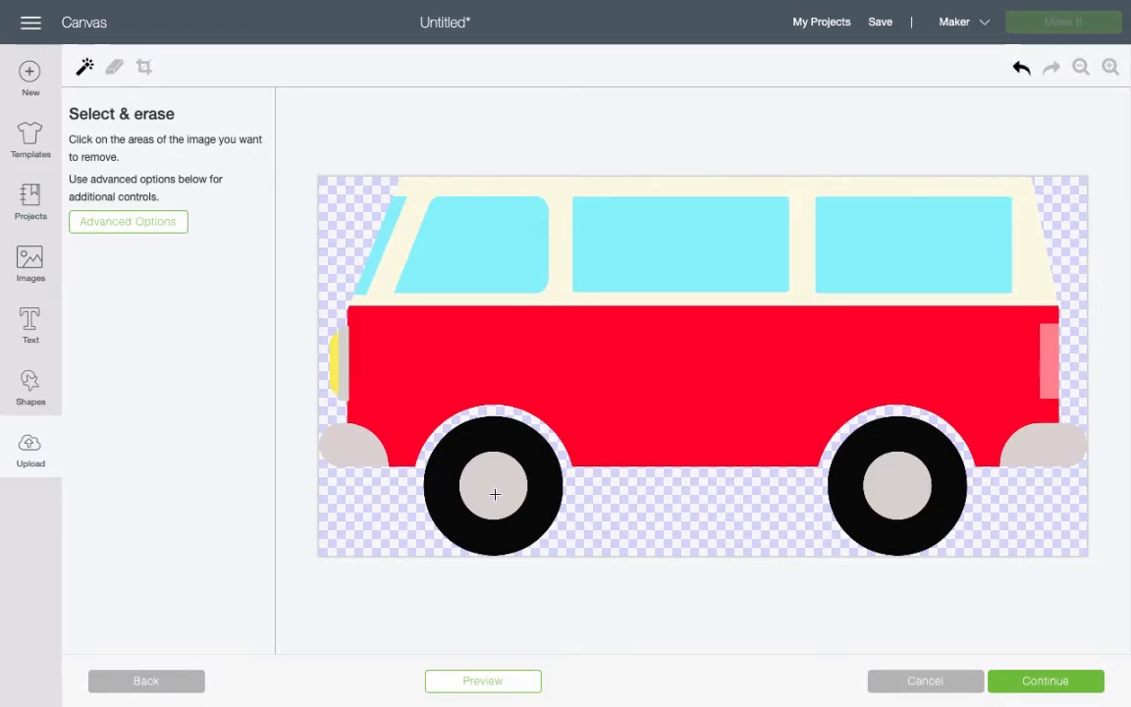
click(913, 491)
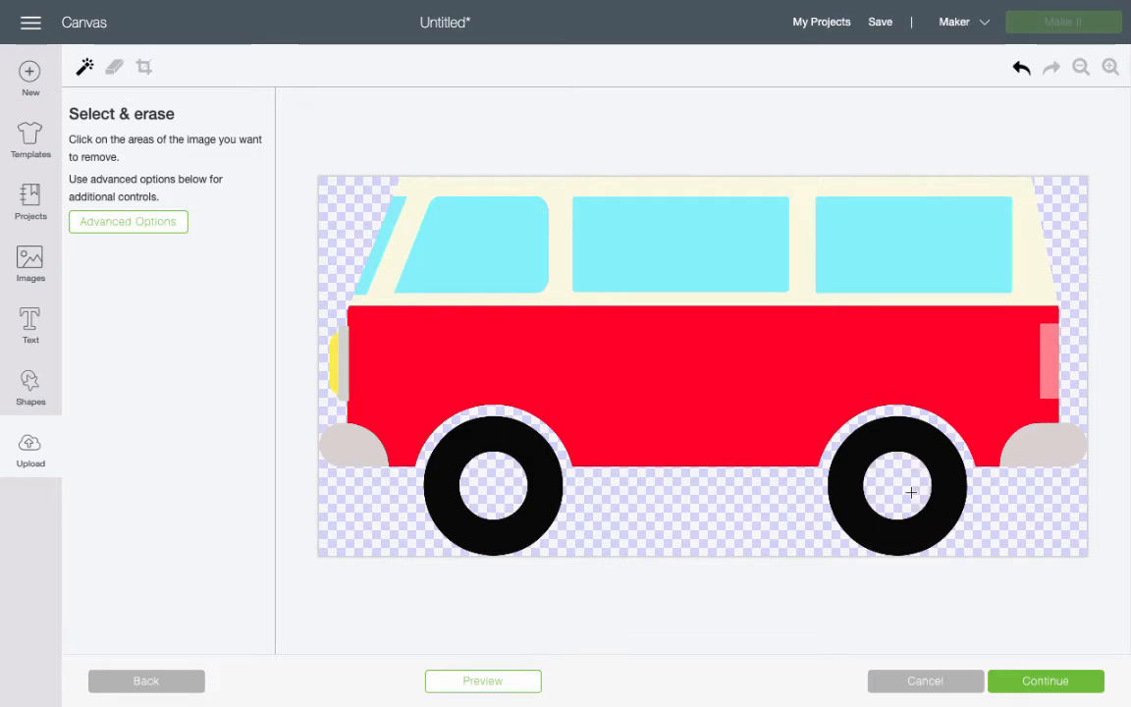
click(932, 247)
click(626, 247)
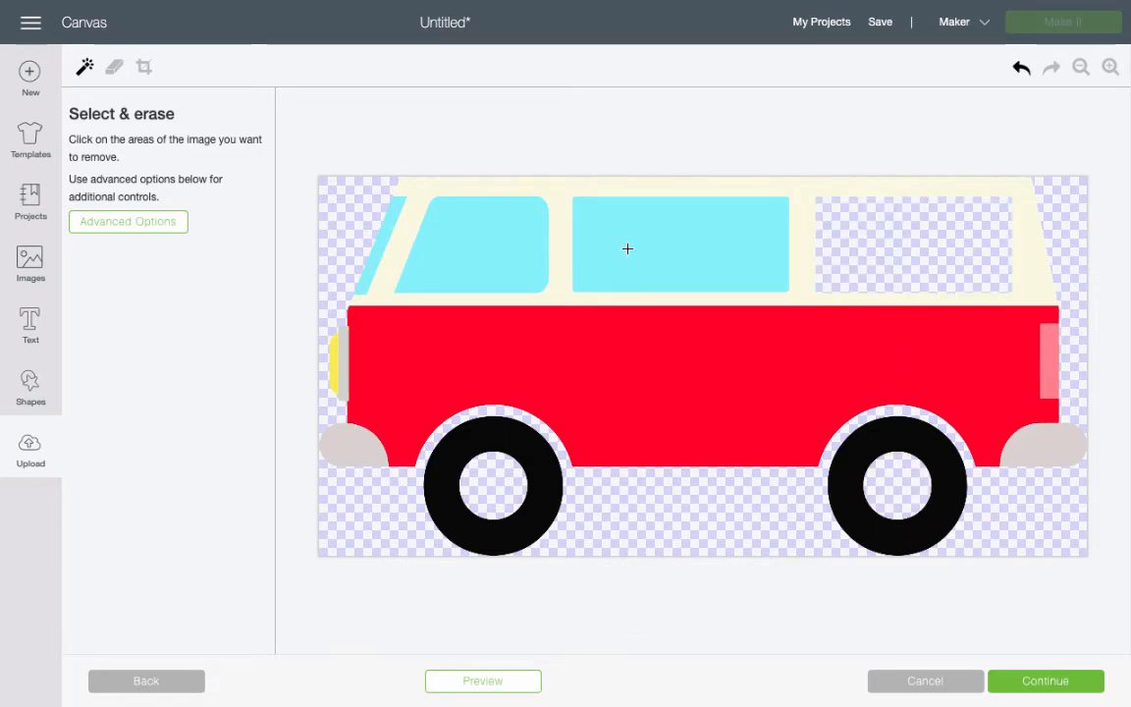
click(482, 245)
click(380, 233)
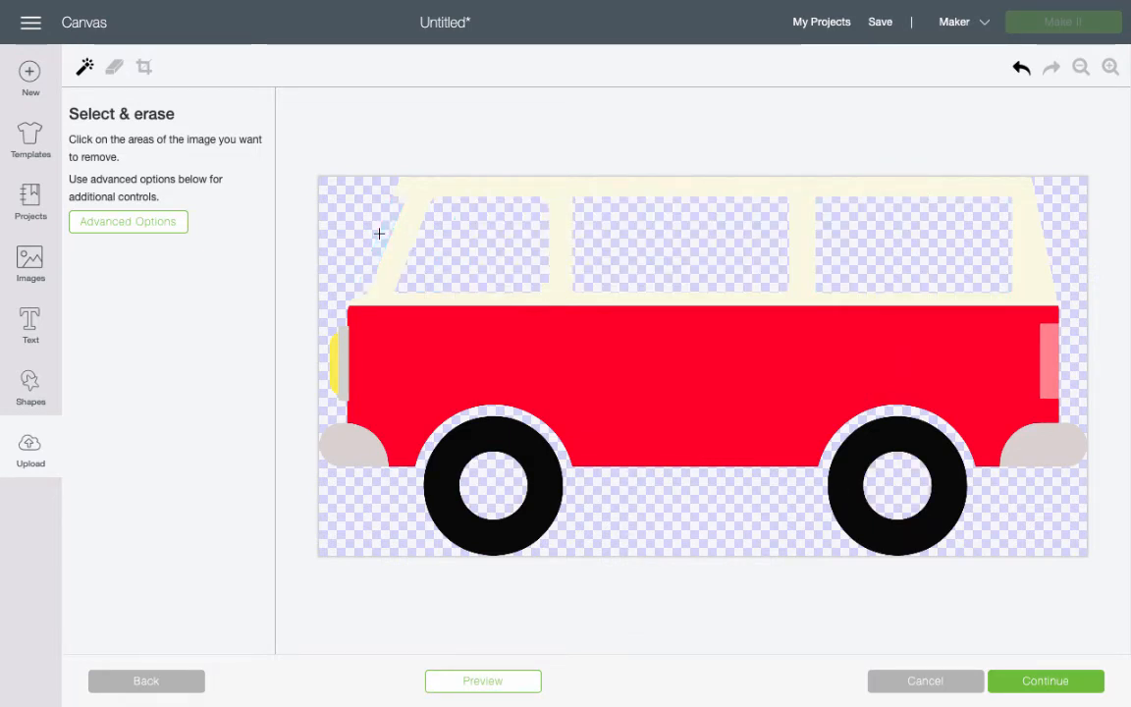
click(415, 353)
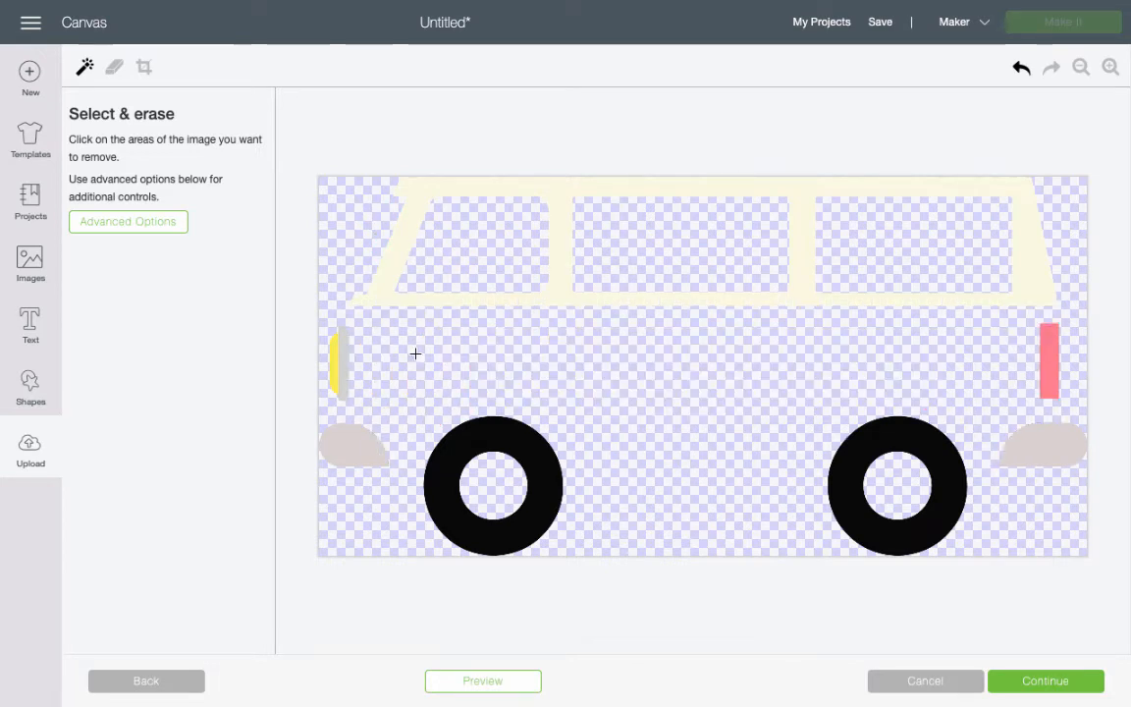
Undo all the Select & Erase removals to restore the complete van image.
click(1023, 73)
click(1023, 74)
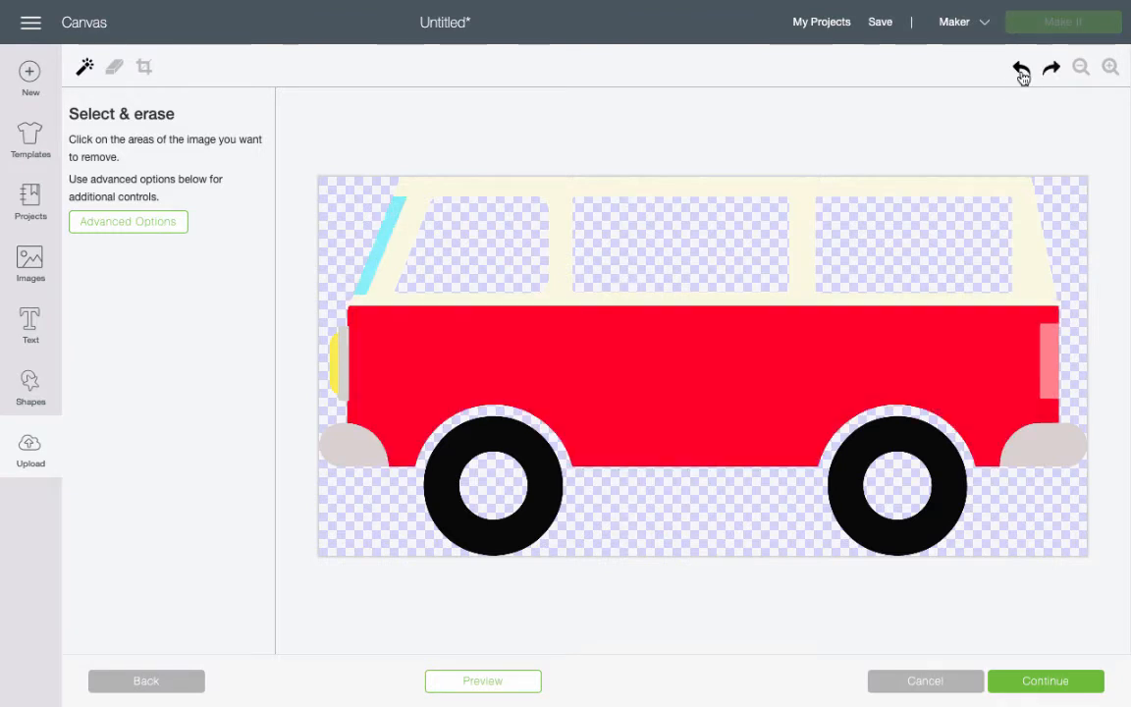
click(1023, 73)
click(1023, 74)
click(1024, 74)
click(1023, 74)
click(1023, 74)
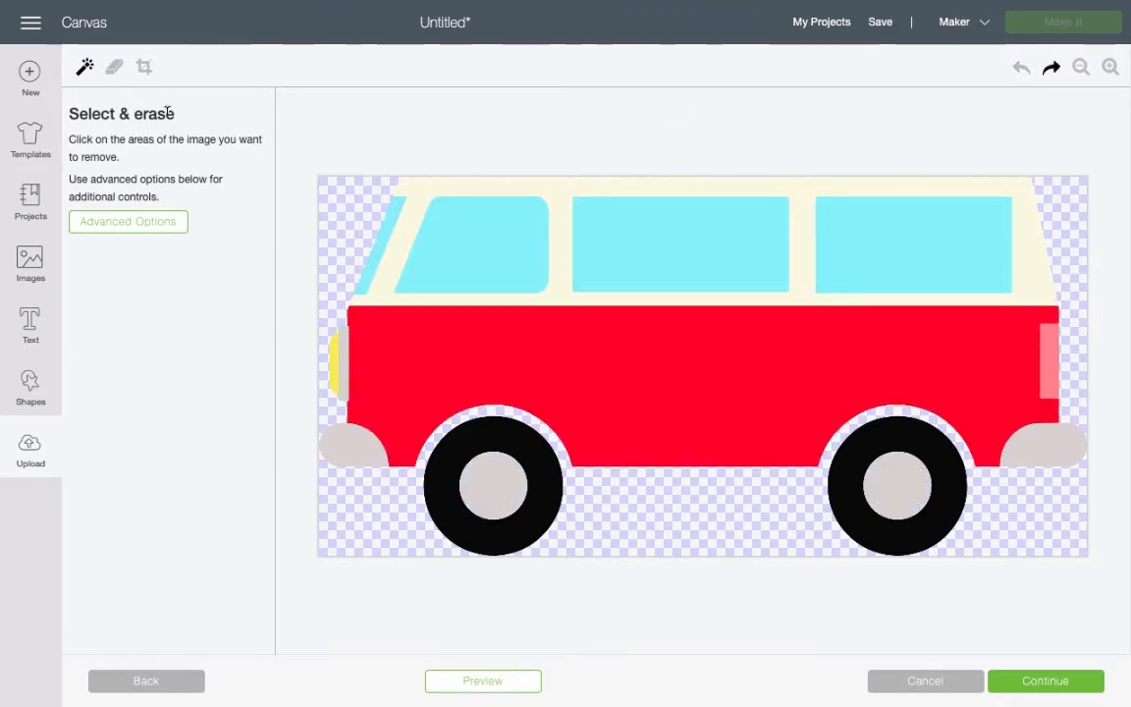
Try the Eraser on the yellow headlight of the van and undo the stroke.
click(114, 67)
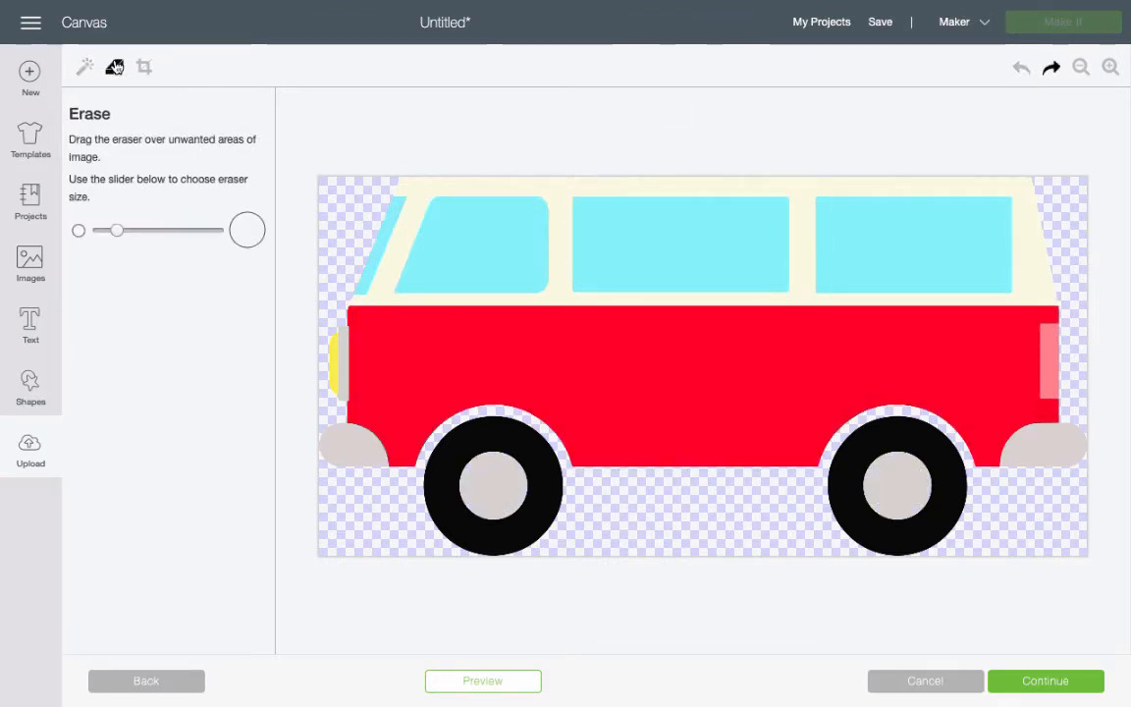
click(334, 360)
click(1021, 67)
Save the plainbeachvan image as a Print Then Cut image and insert it on the canvas.
click(1069, 684)
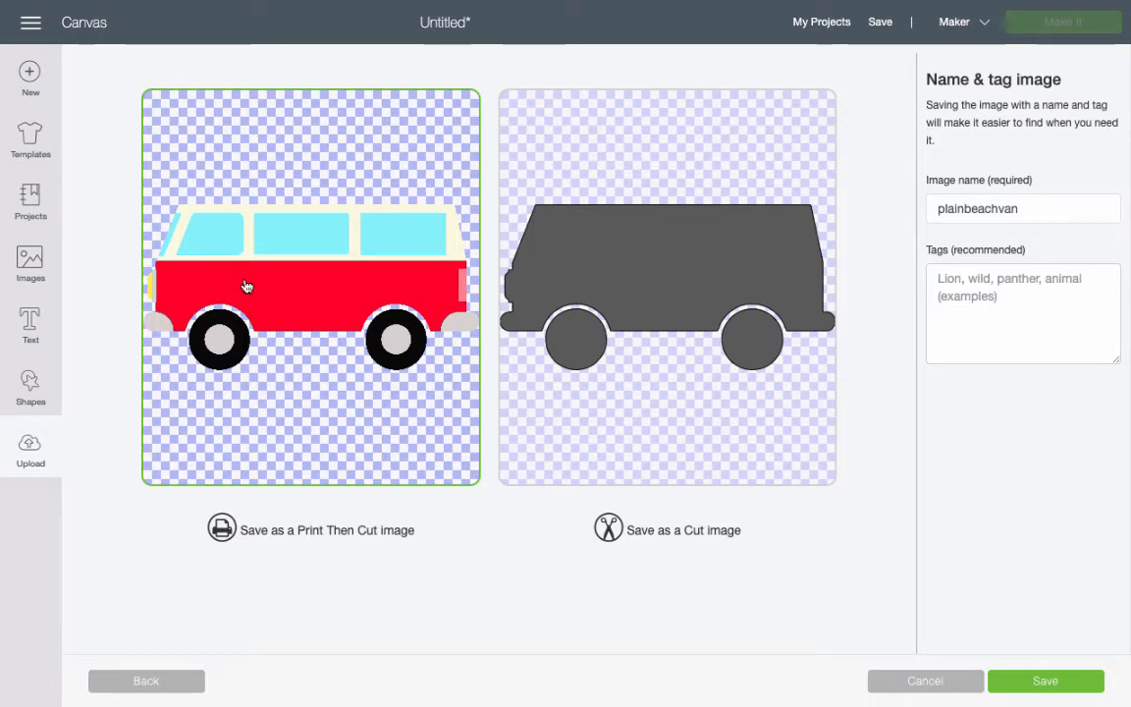
click(603, 286)
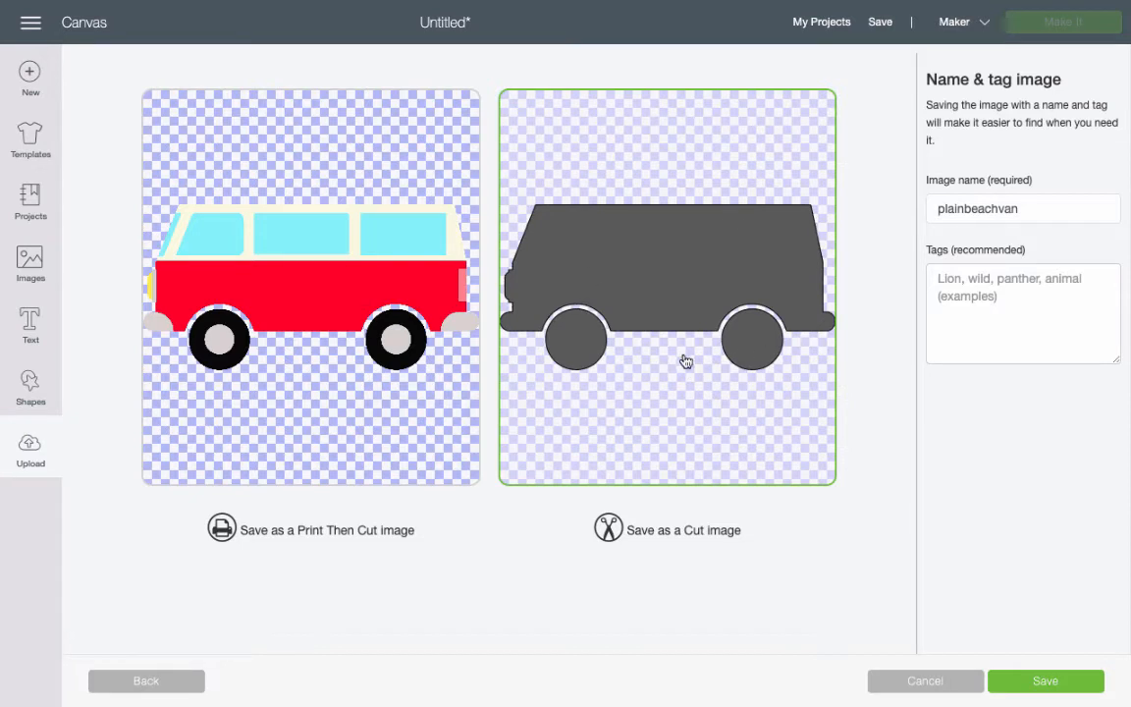
click(252, 285)
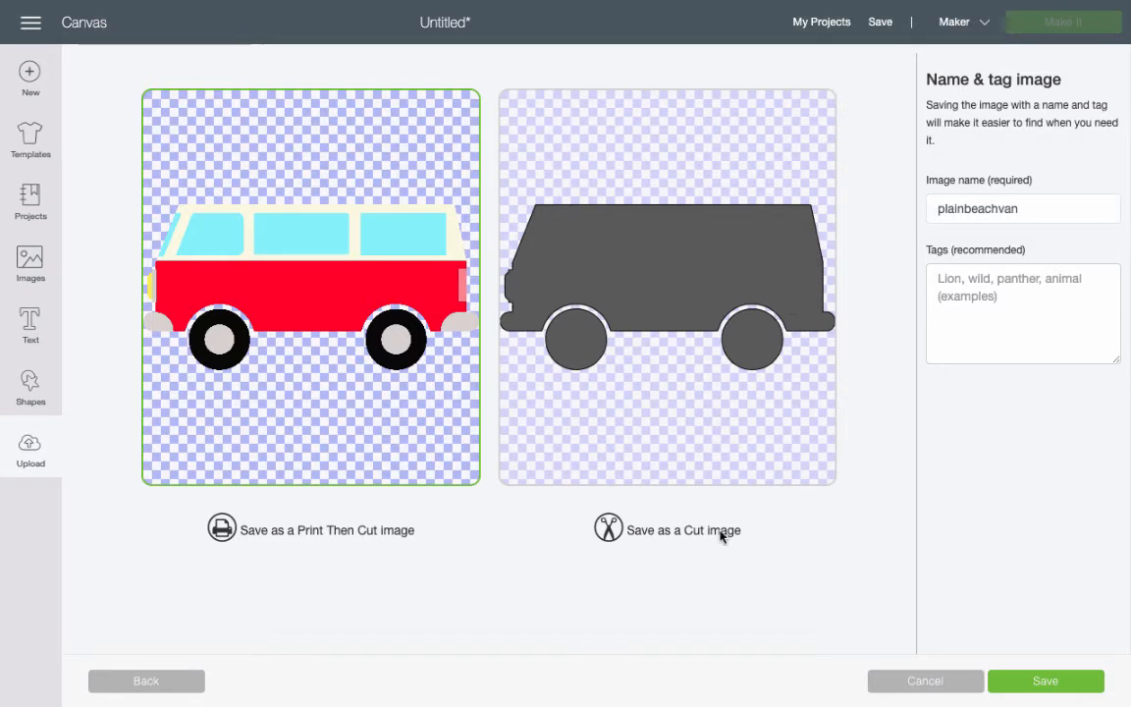
click(670, 274)
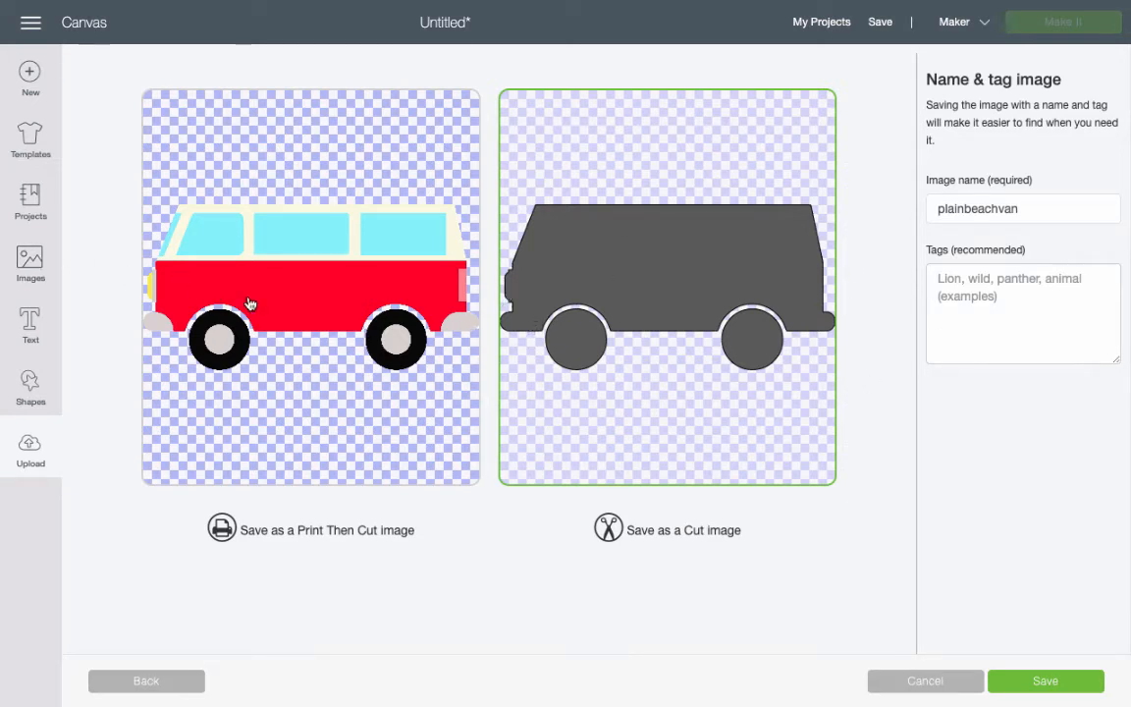
click(292, 280)
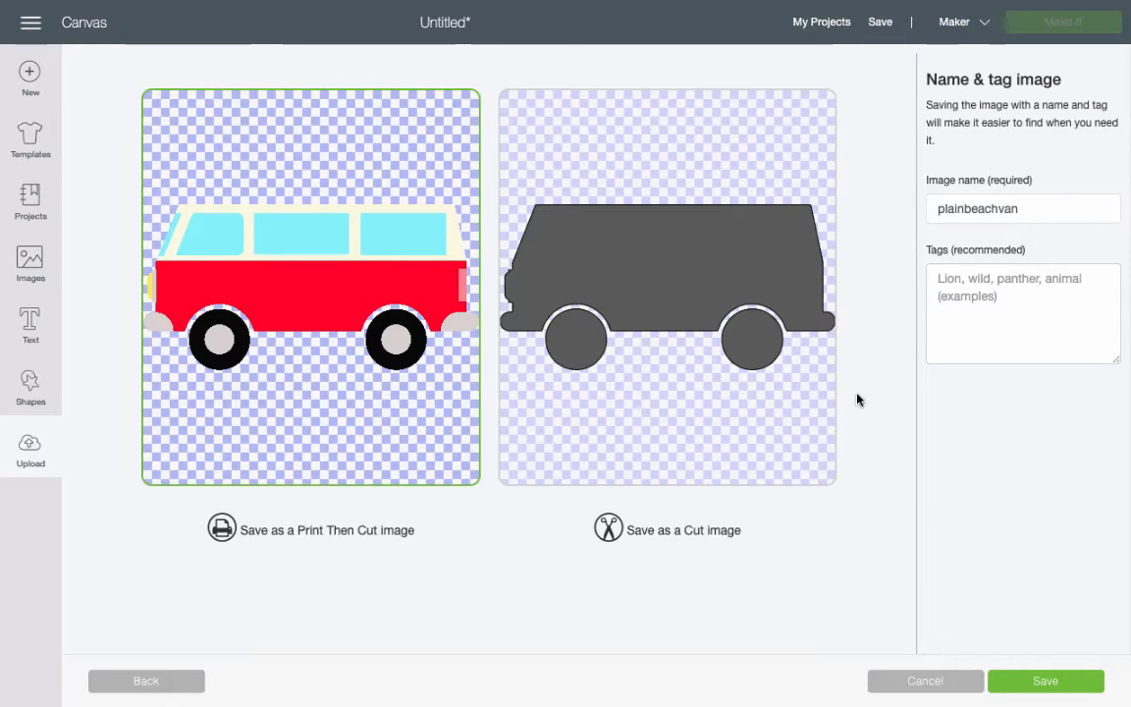
click(1066, 682)
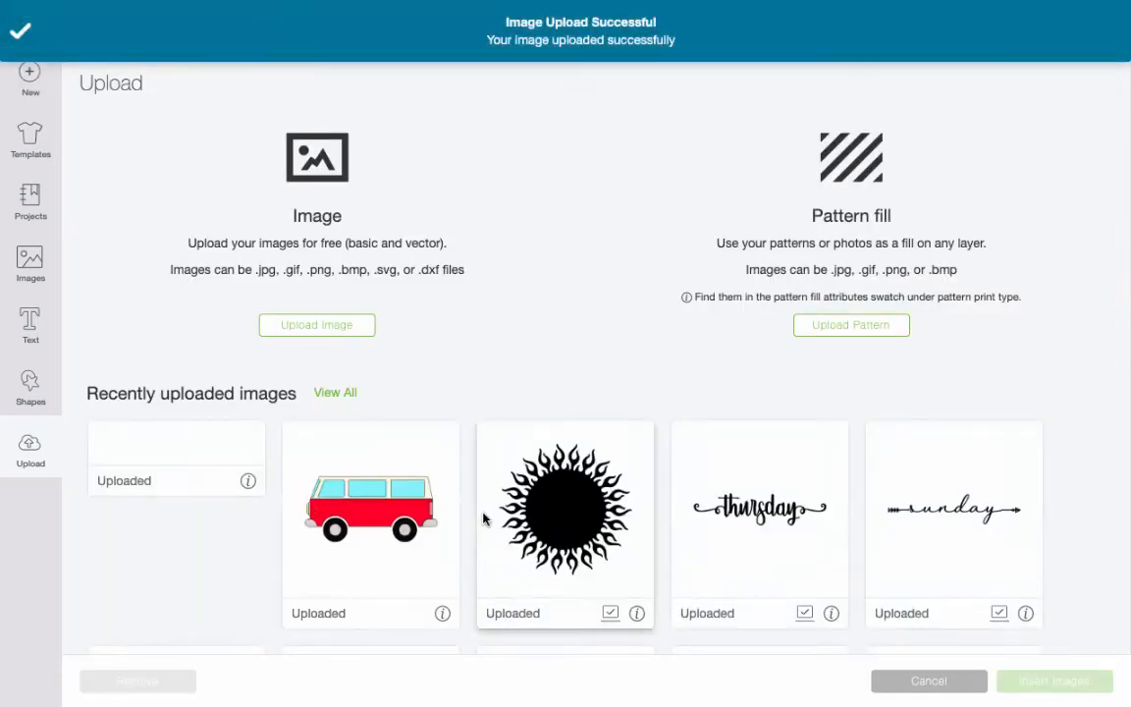
click(185, 508)
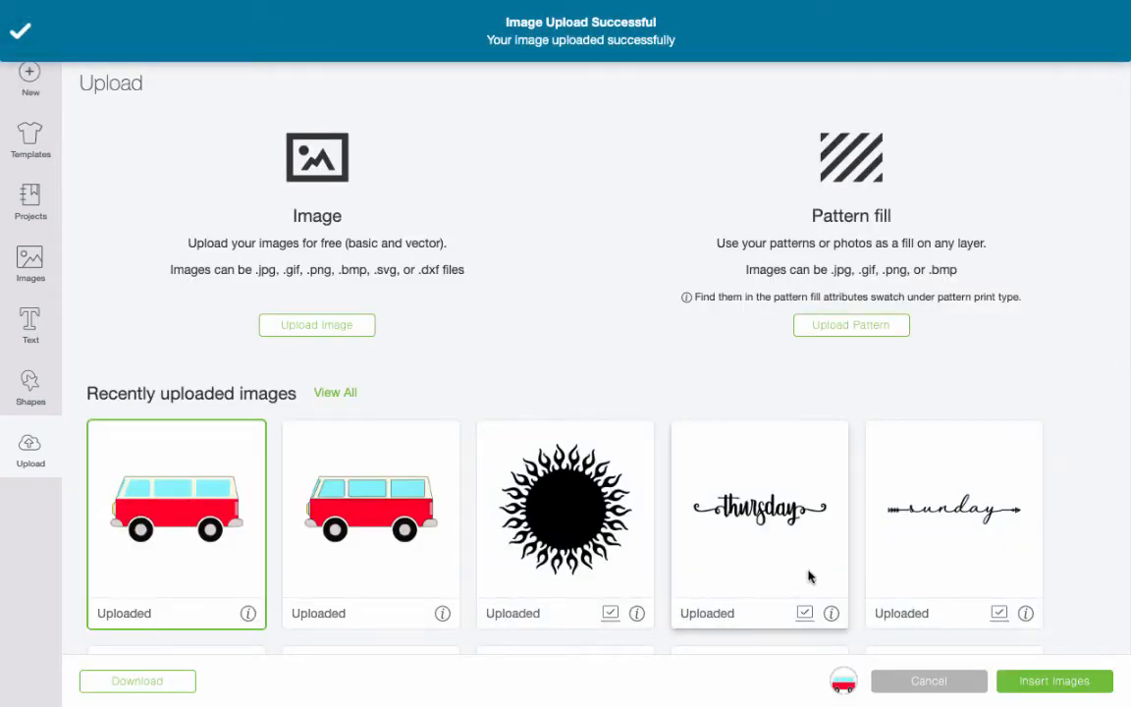
click(1041, 684)
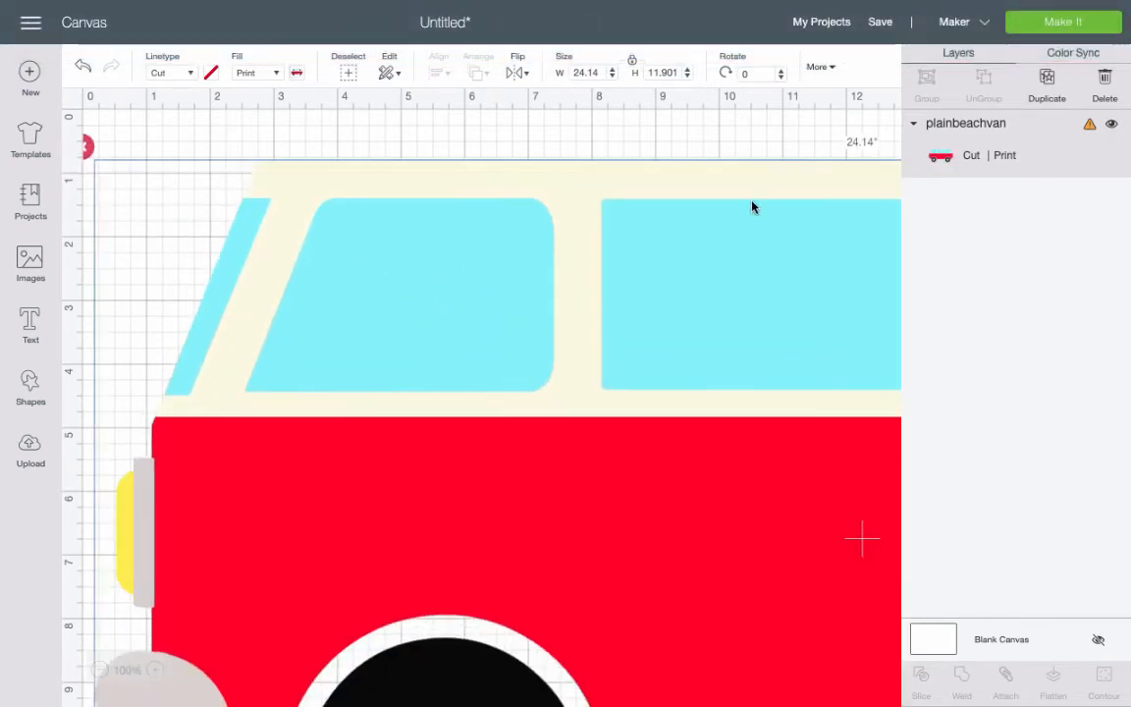
Set the width of the inserted van image to 10 inches.
click(585, 73)
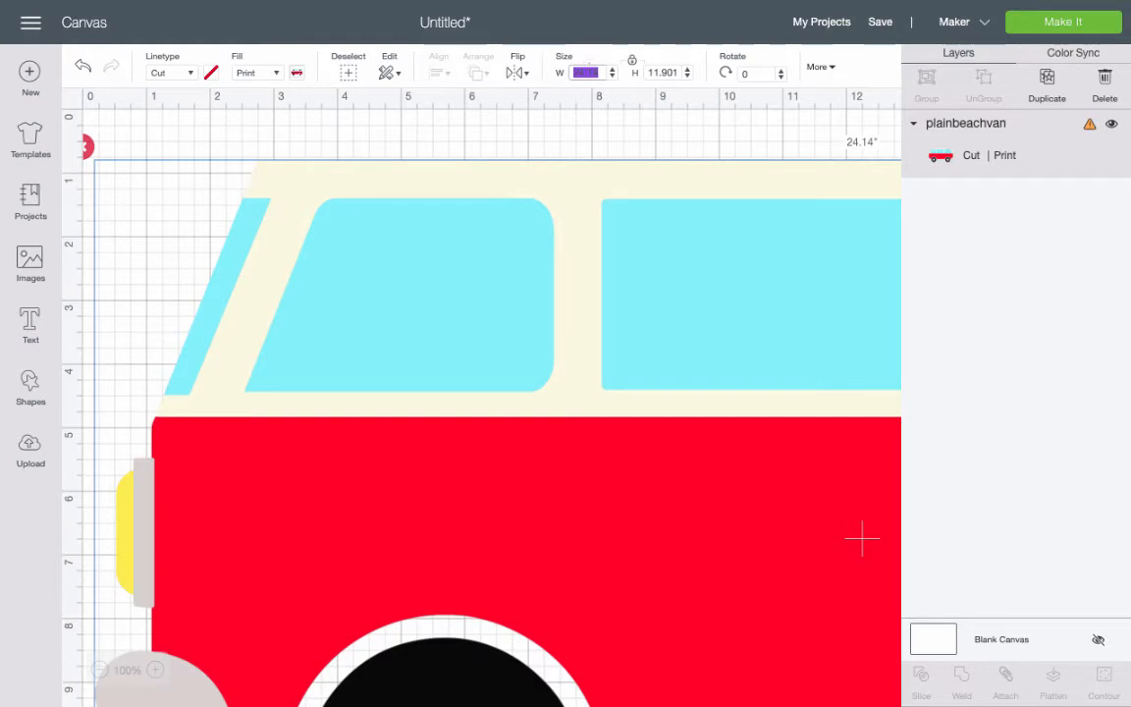
text(10)
key(Tab)
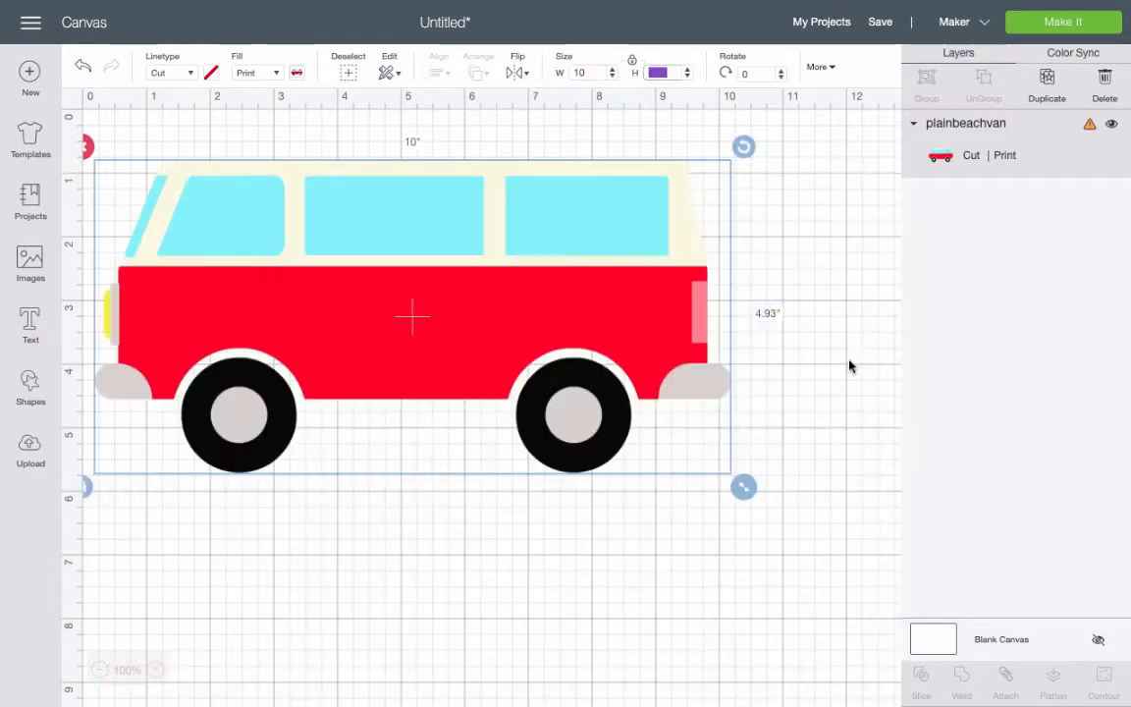
Set the van image's width to 6 inches and move it near the middle of the visible canvas.
click(596, 73)
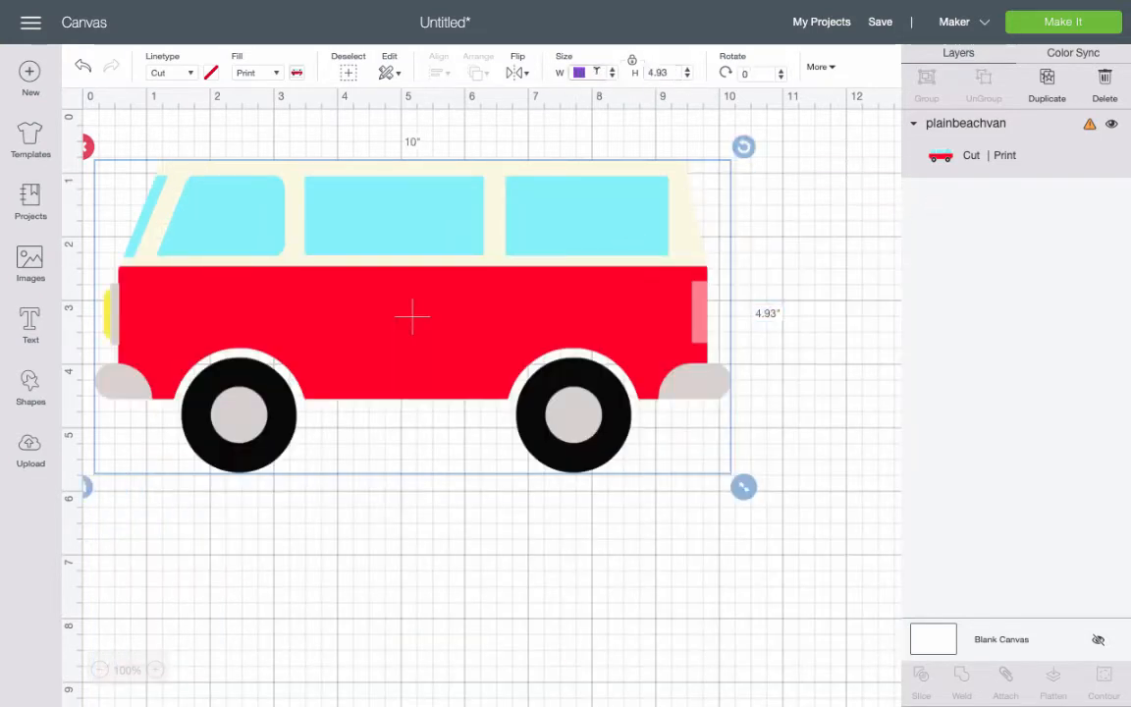
text(6)
key(Tab)
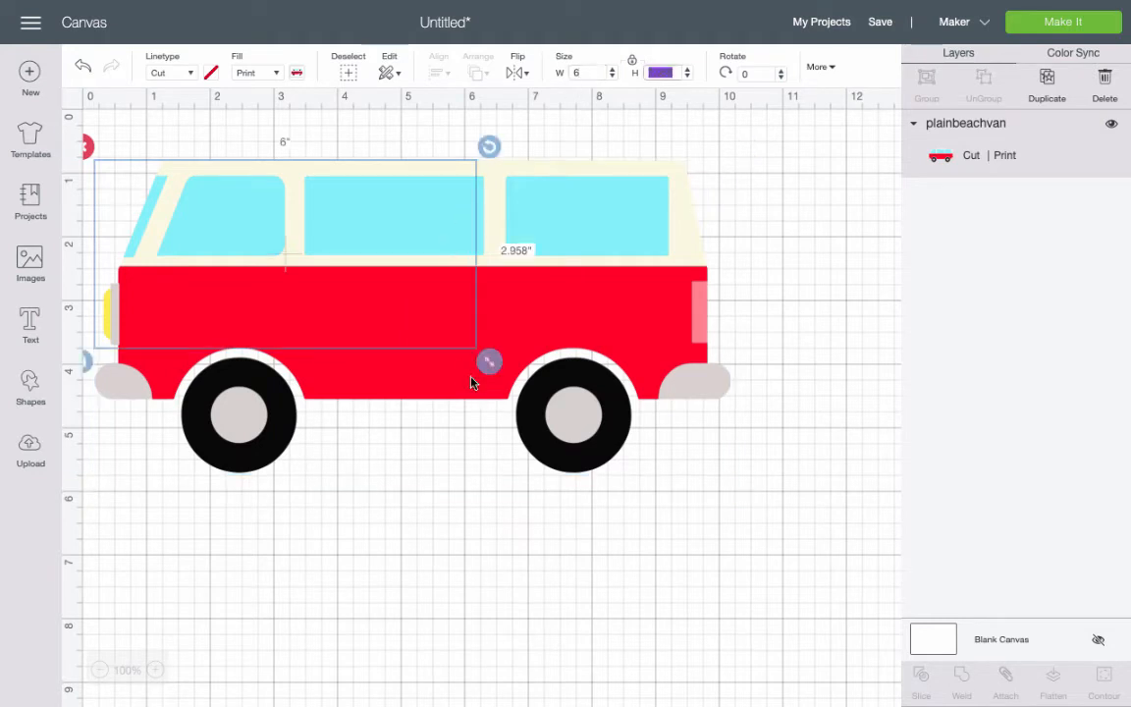
drag(298, 242, 536, 371)
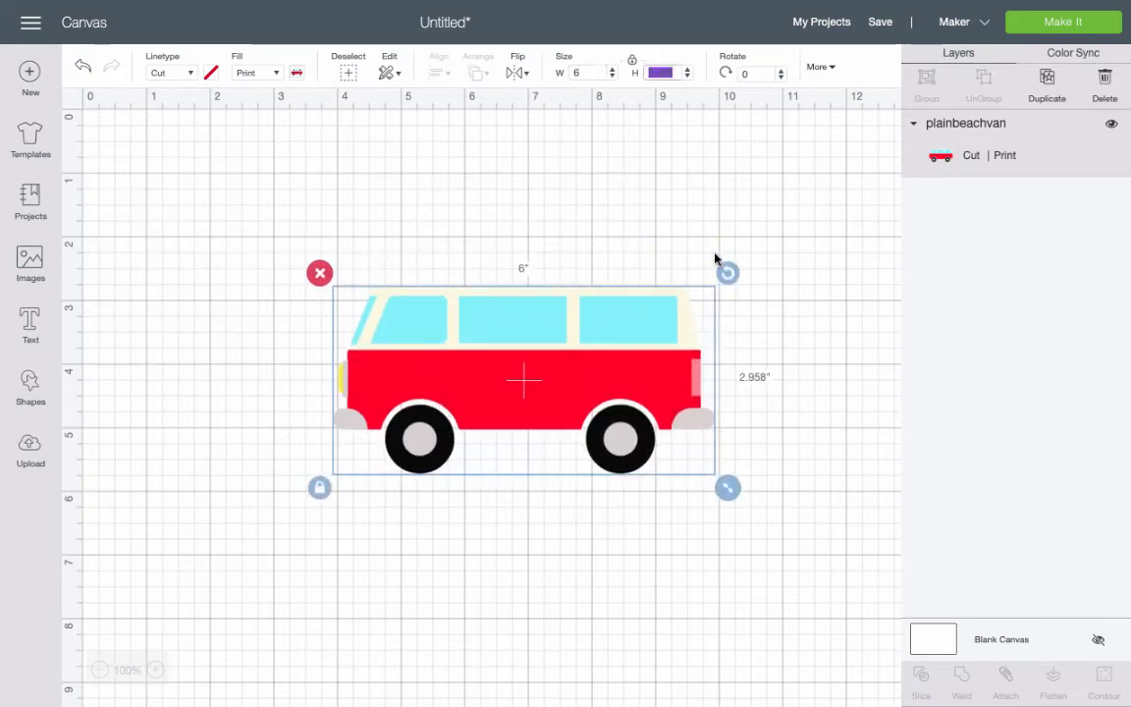
click(992, 141)
click(982, 154)
drag(545, 350, 523, 311)
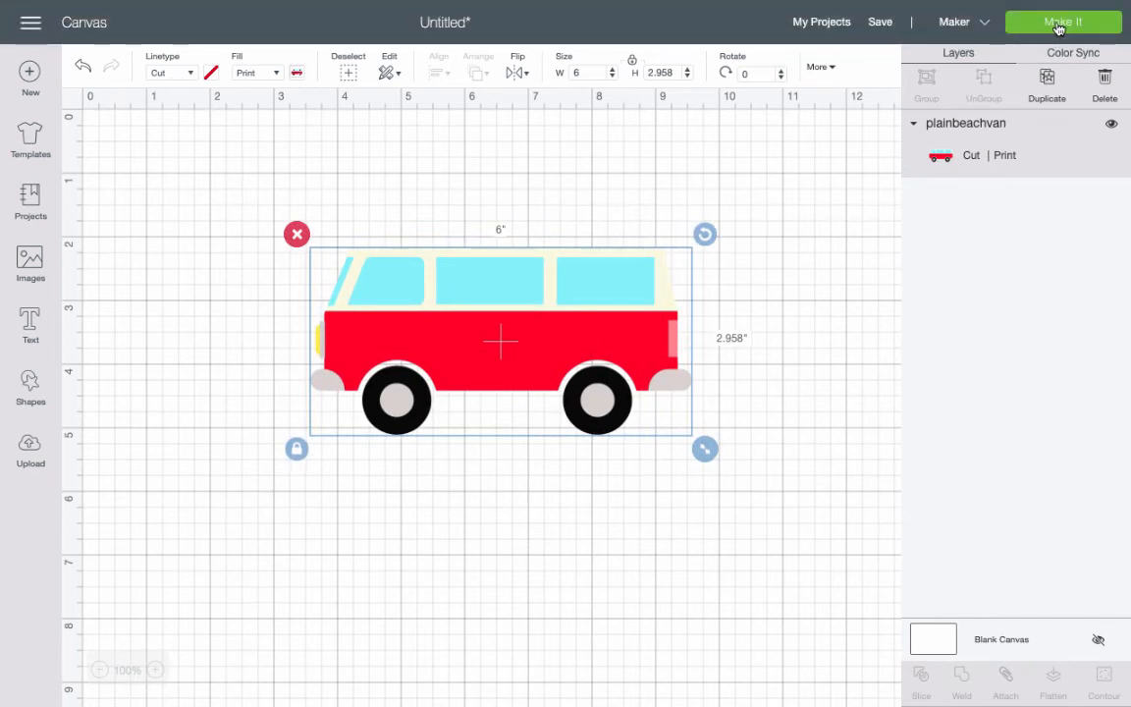
Examine how the Print Then Cut van is laid out on the mat, and return to the canvas.
click(1058, 28)
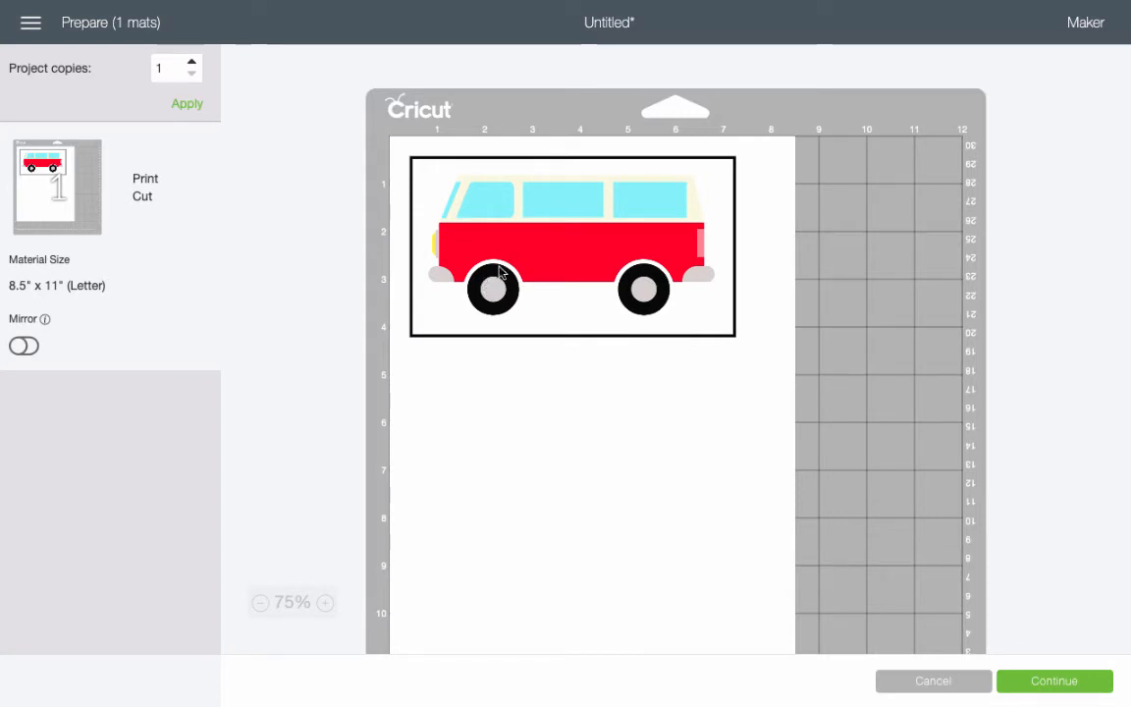
click(933, 680)
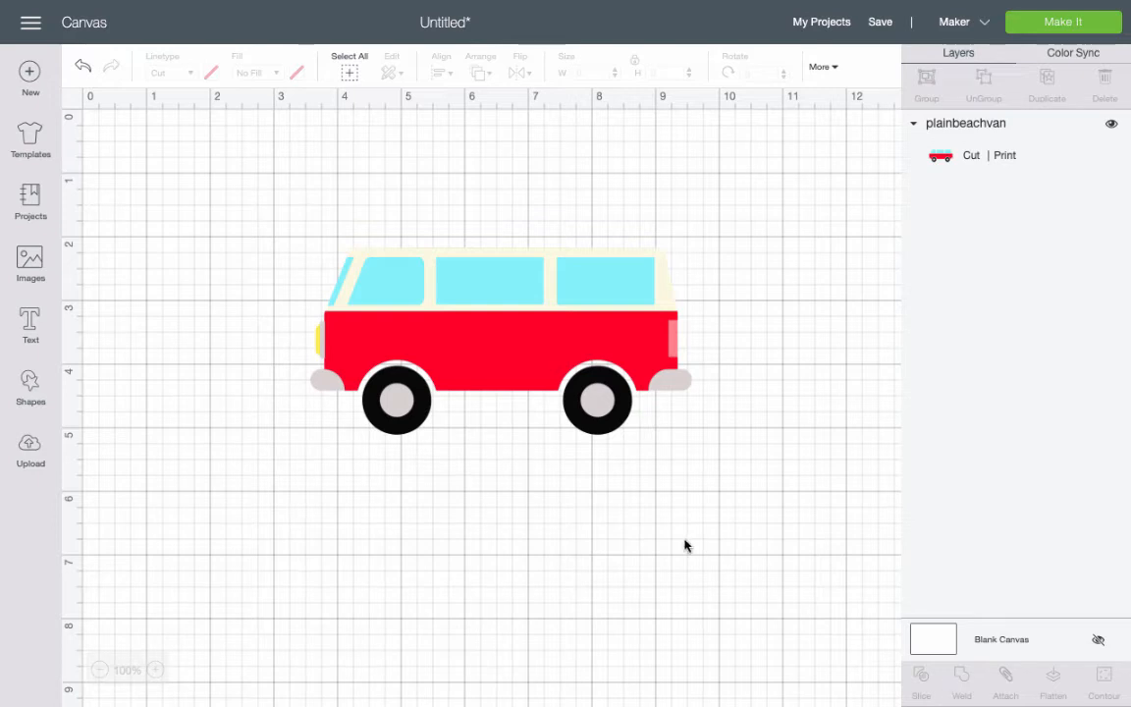
Select the Print Then Cut van and delete it from the canvas.
click(477, 327)
drag(478, 326, 454, 271)
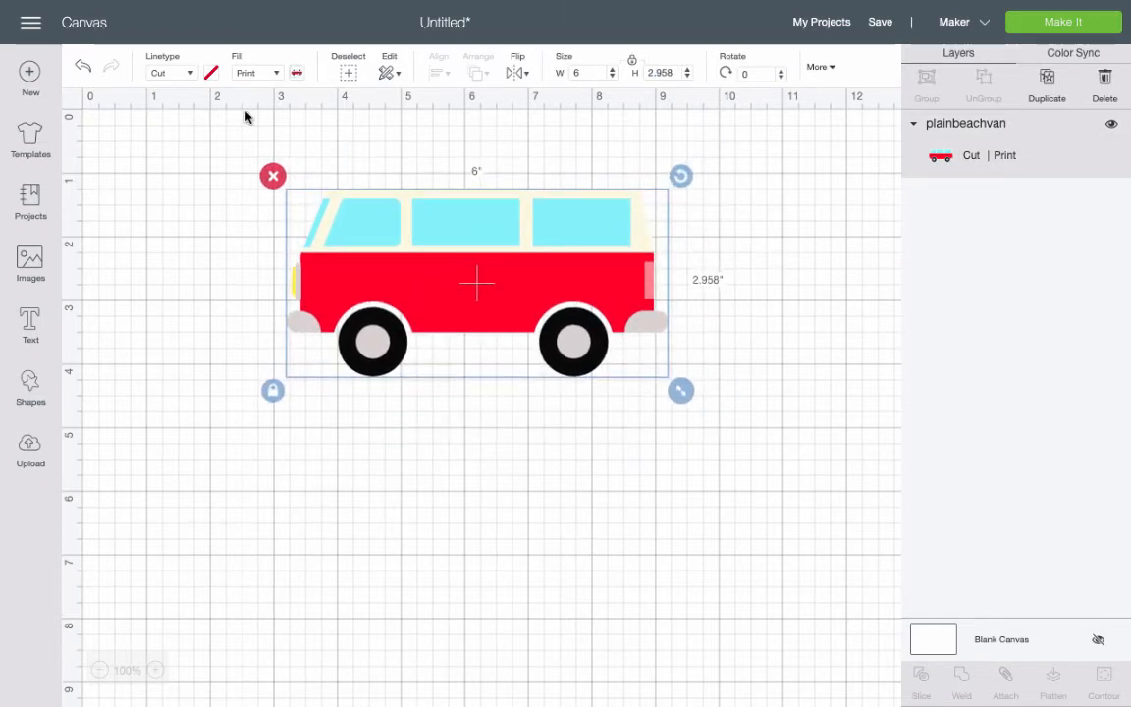
click(273, 175)
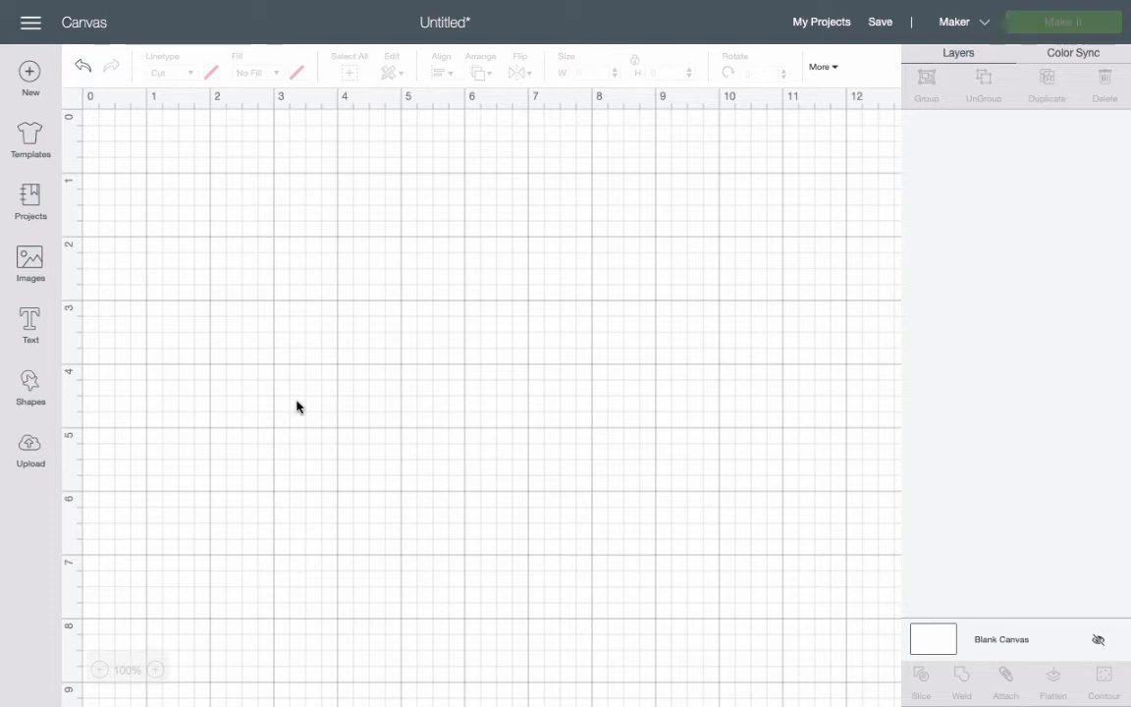
Upload van.jpg from the Downloads folder as a Complex image and continue to background removal.
click(33, 458)
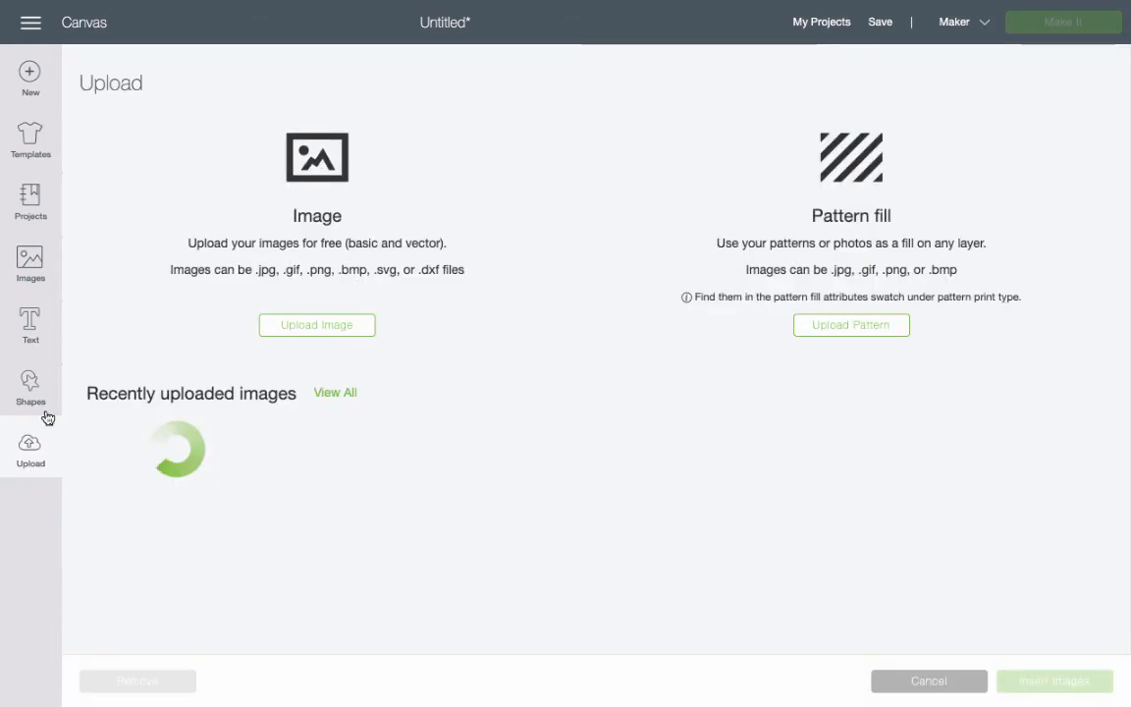
click(305, 327)
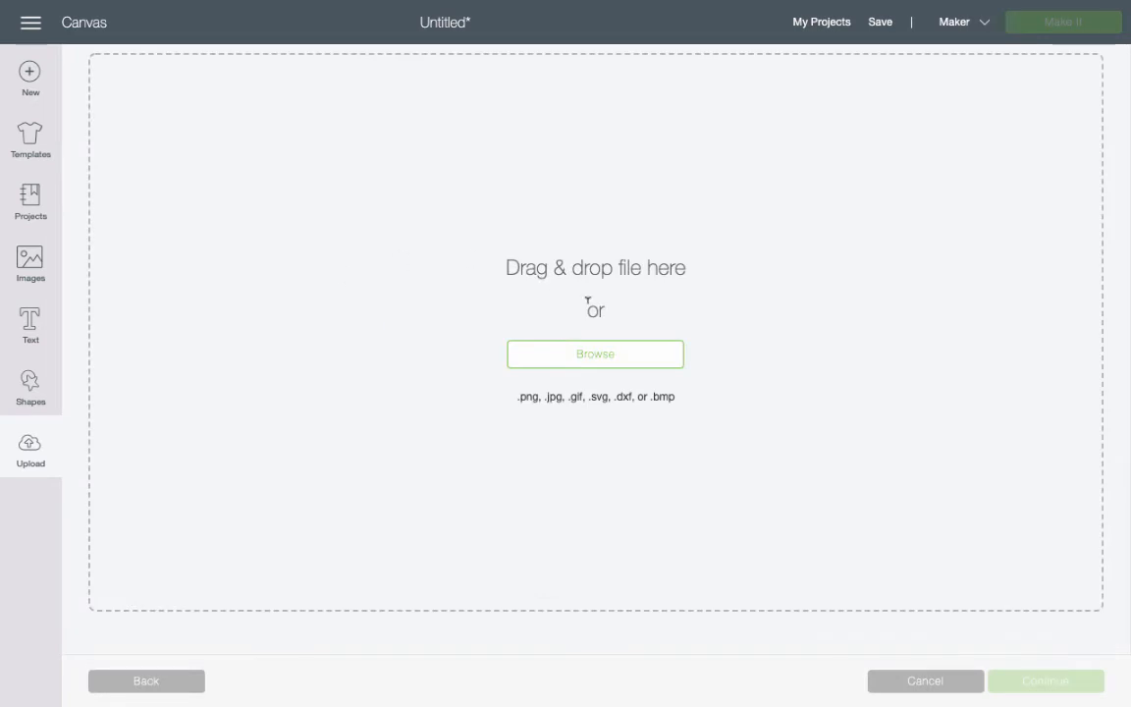
click(617, 361)
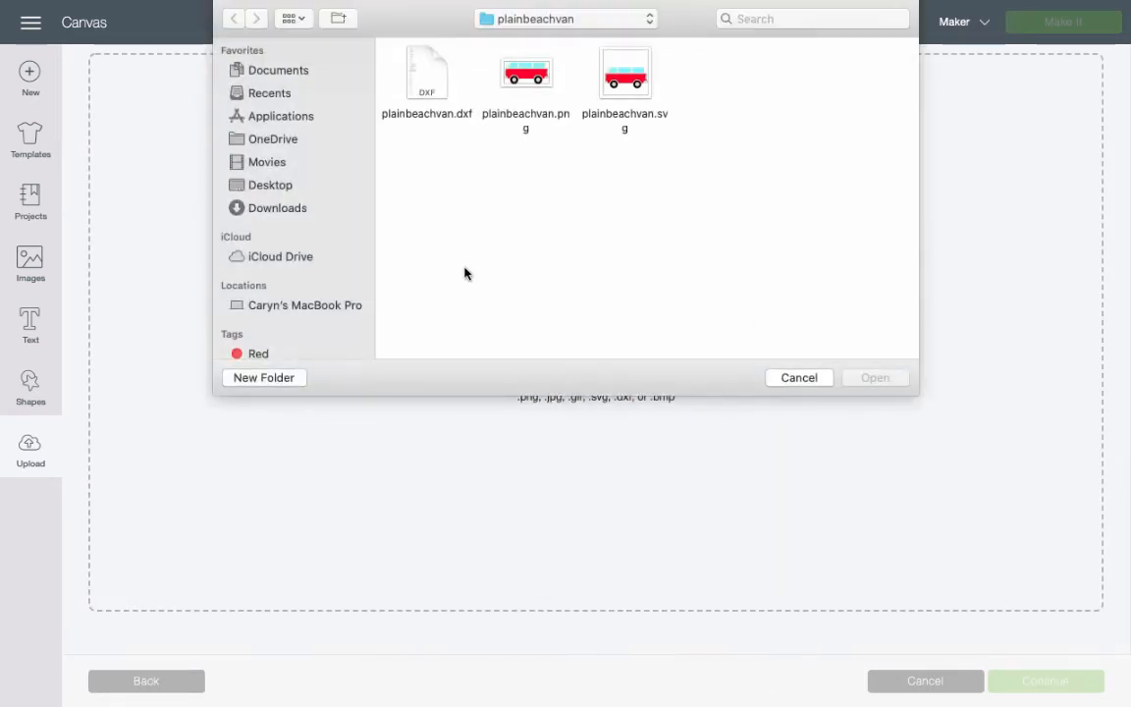
click(278, 207)
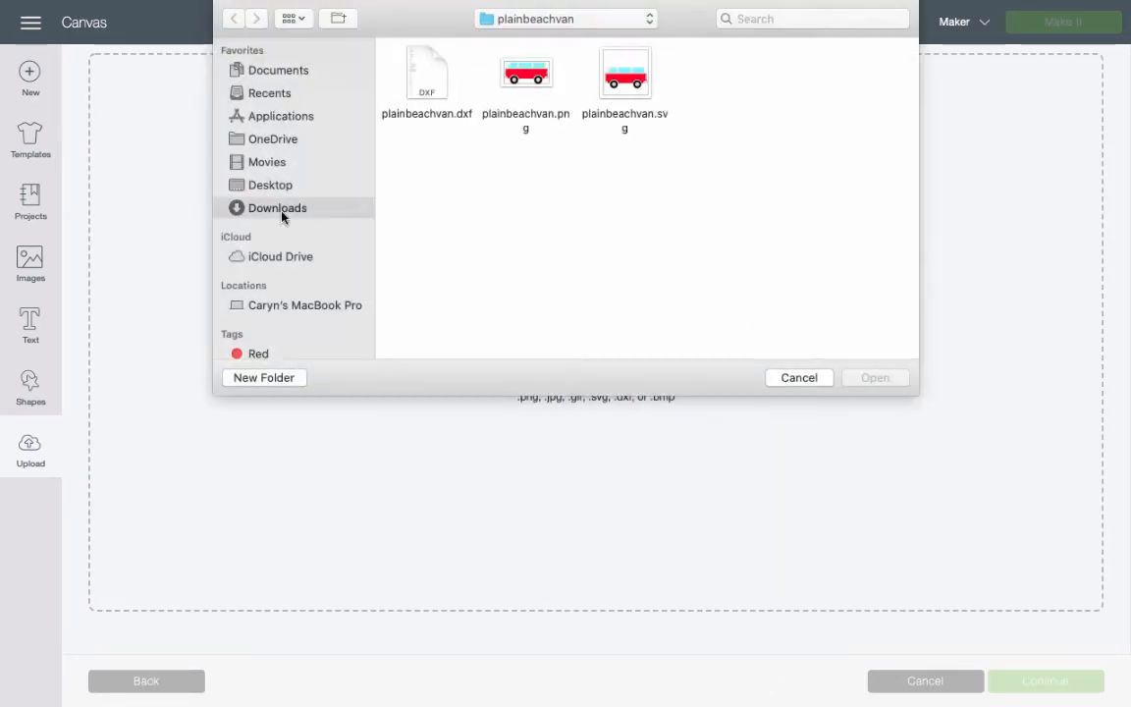
click(727, 72)
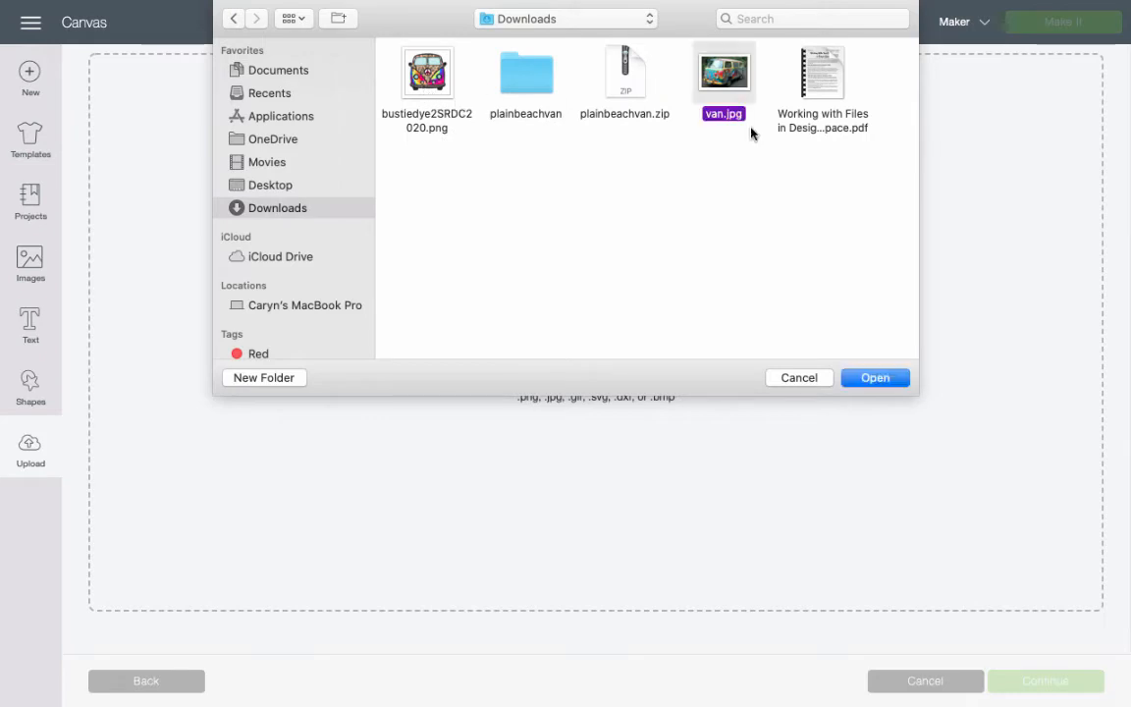
click(875, 377)
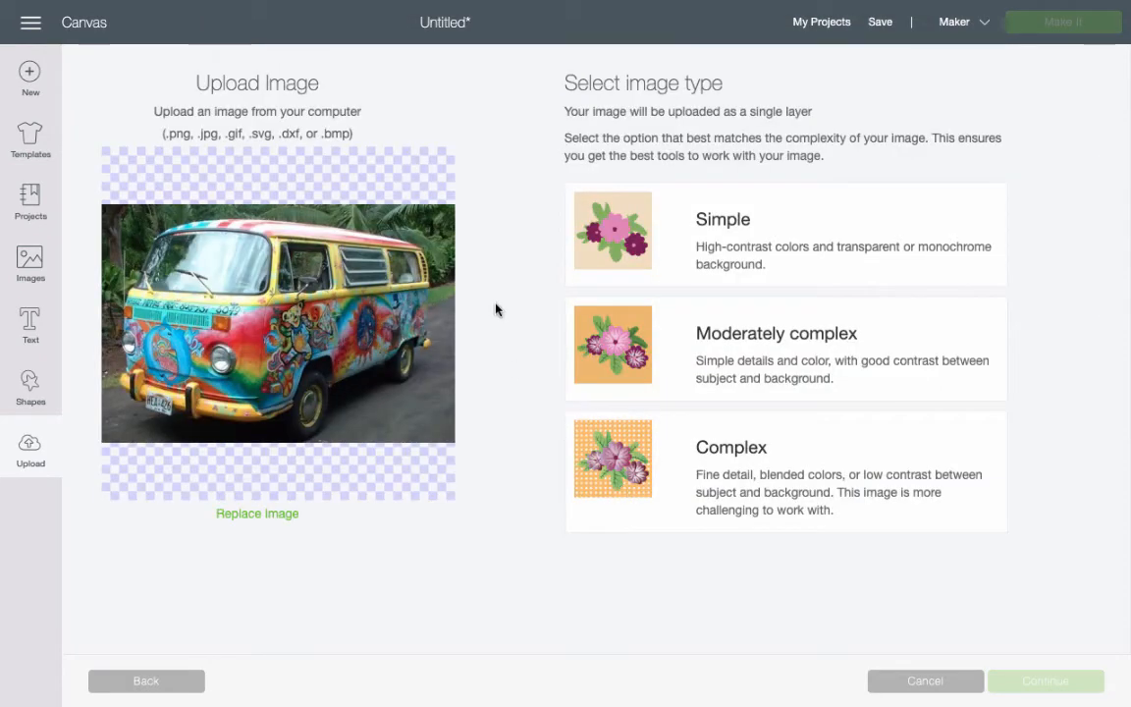
click(629, 457)
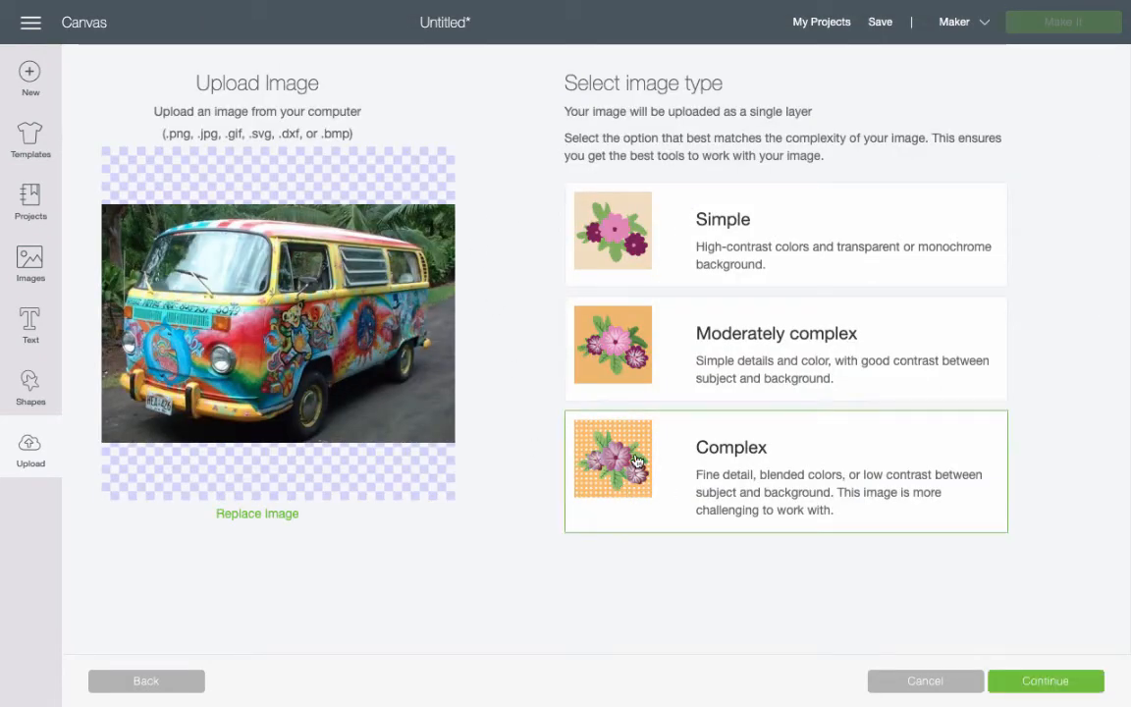
click(1031, 687)
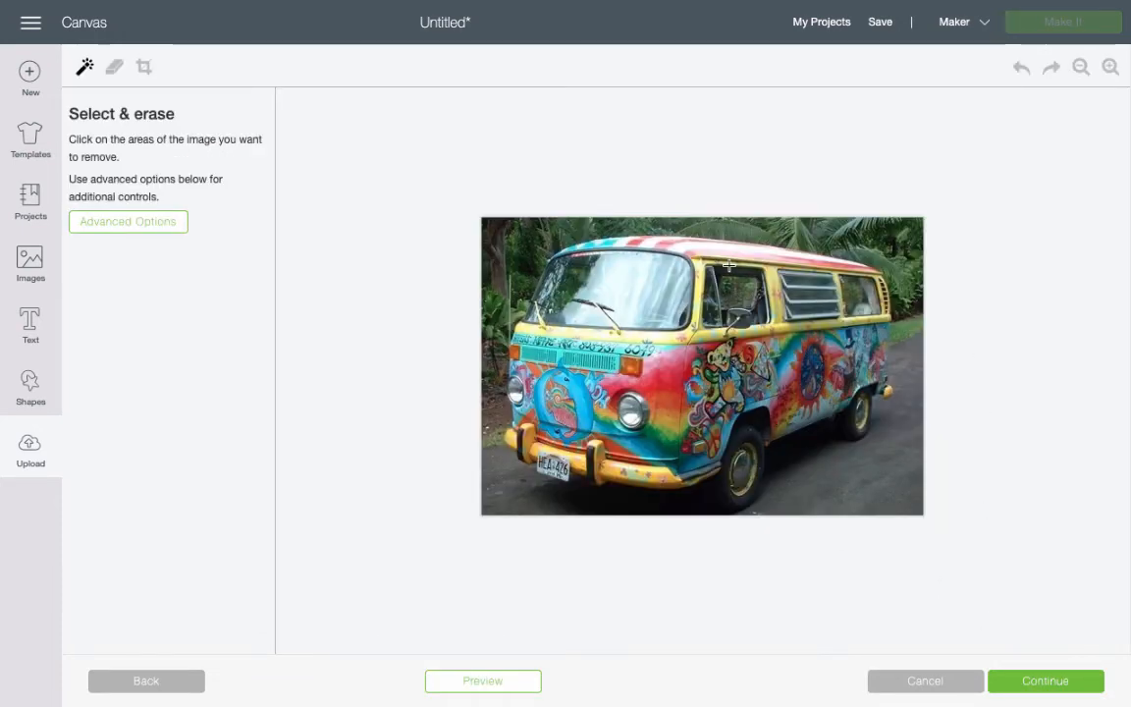
Remove the grey road surface beside the van's rear with Select & erase.
click(1111, 67)
click(1111, 68)
click(1111, 69)
click(1112, 69)
scroll(831, 393, down, 3)
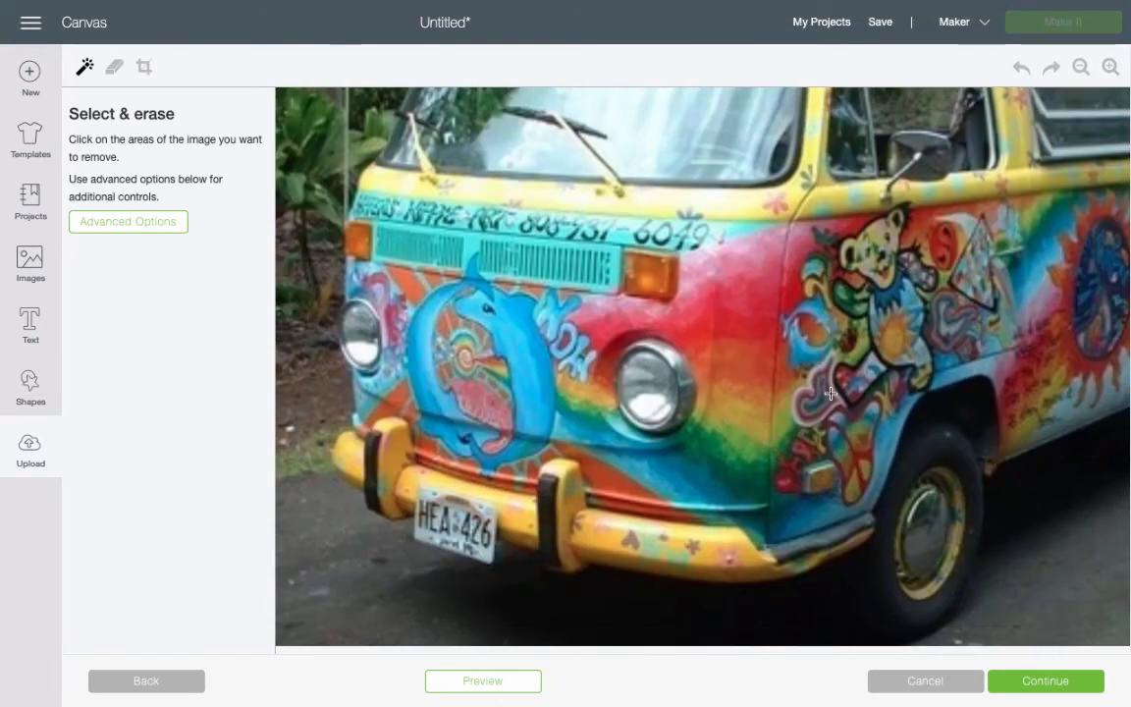
scroll(831, 393, right, 3)
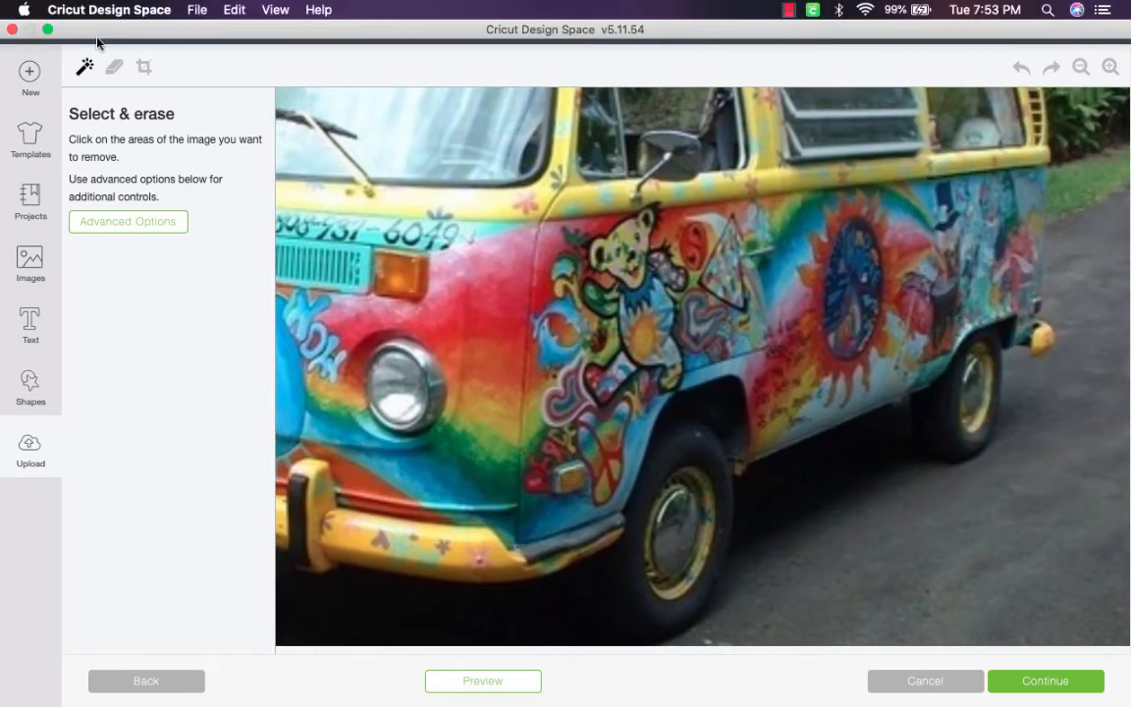
click(973, 562)
click(866, 521)
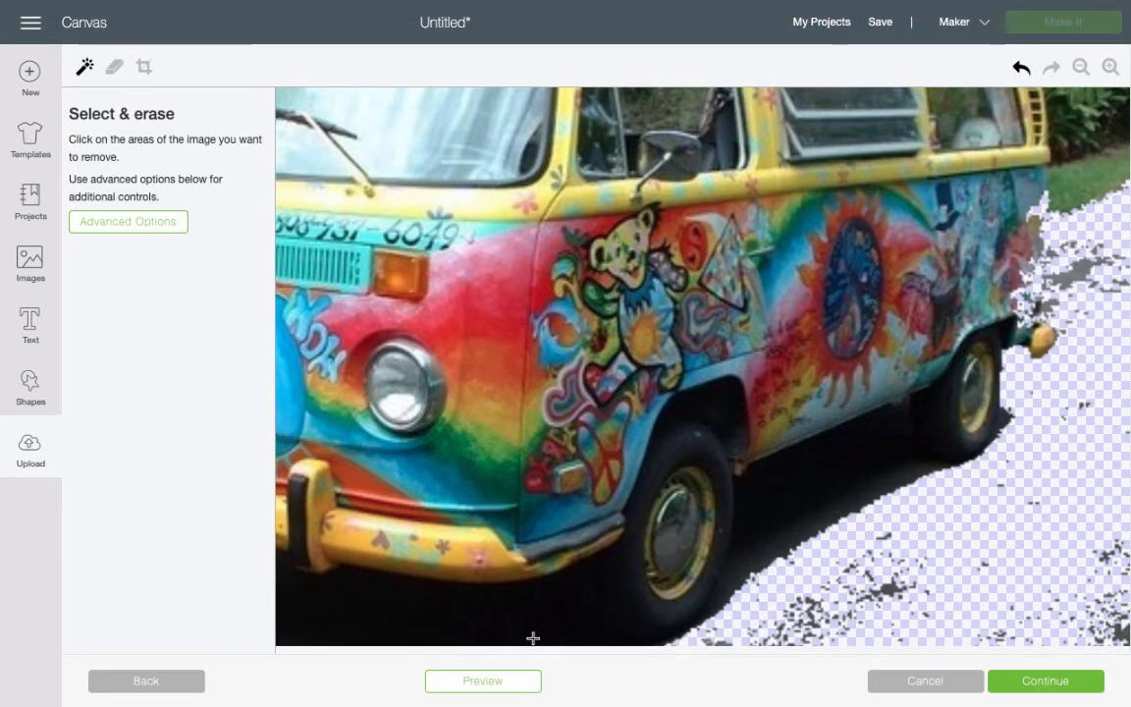
Try to remove the dark shadow under the front bumper with Select & erase, and undo that removal.
click(510, 622)
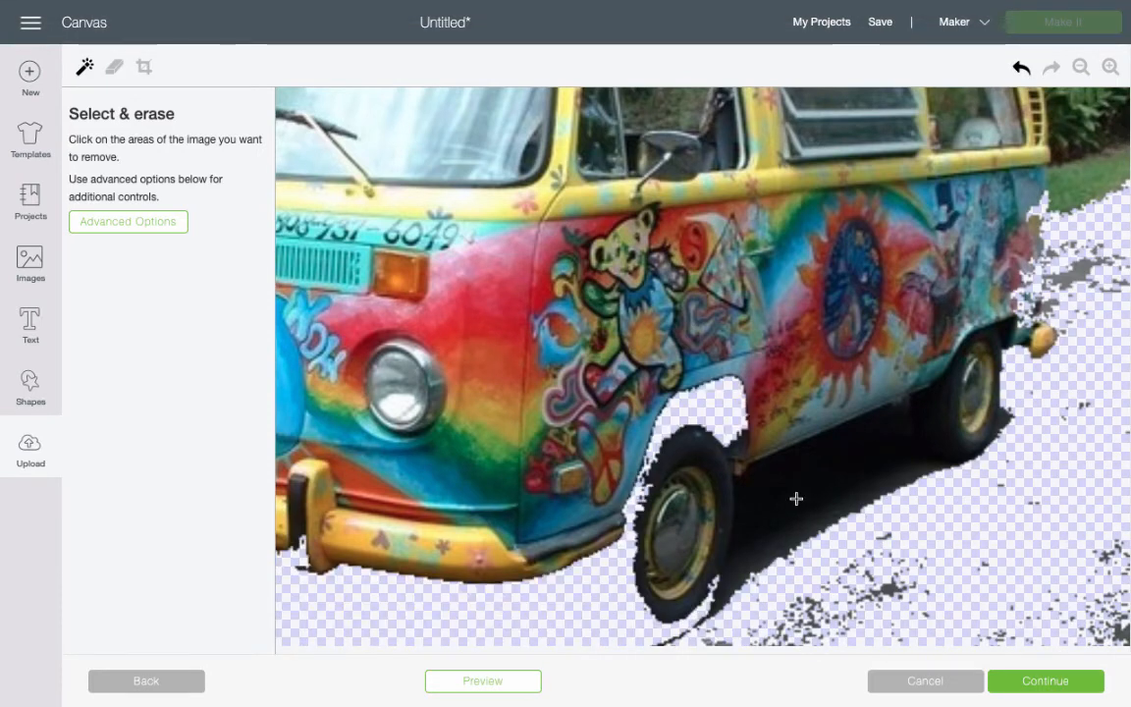
click(1080, 67)
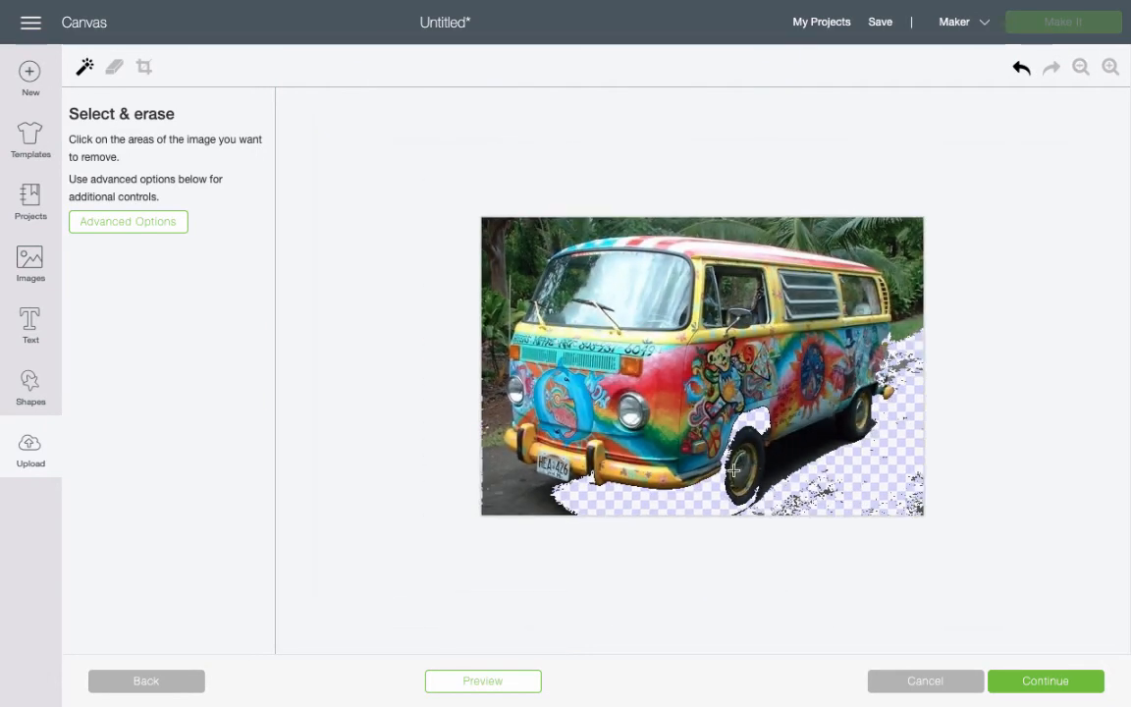
click(1109, 66)
click(1110, 67)
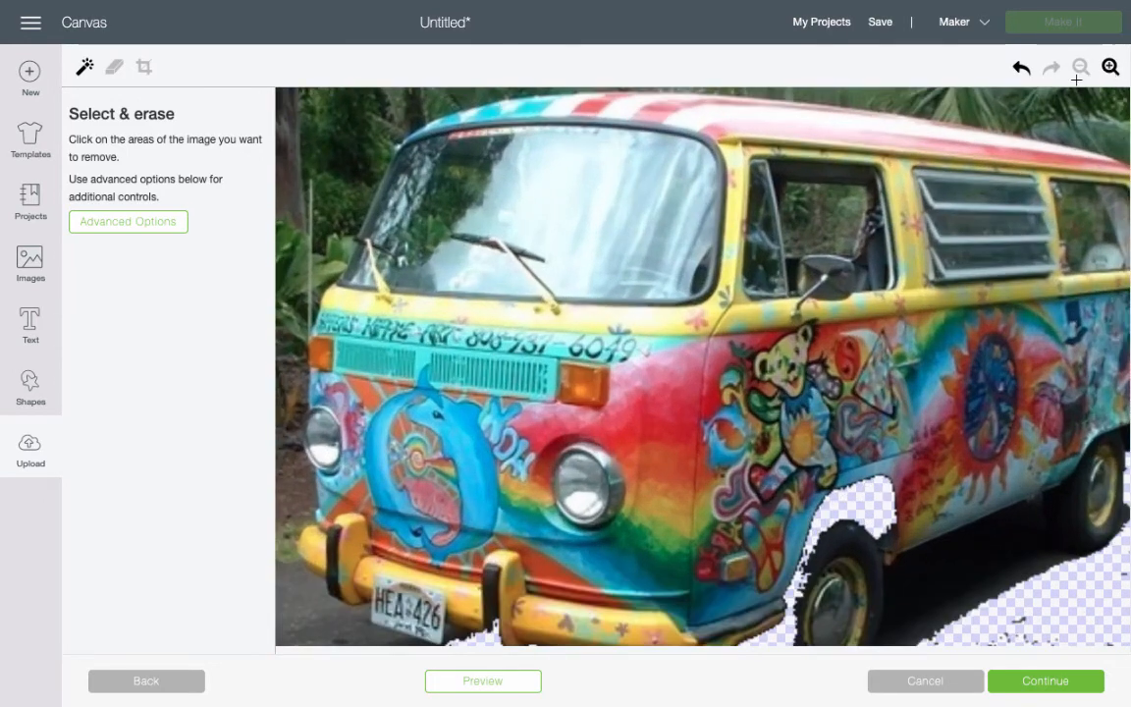
click(1021, 68)
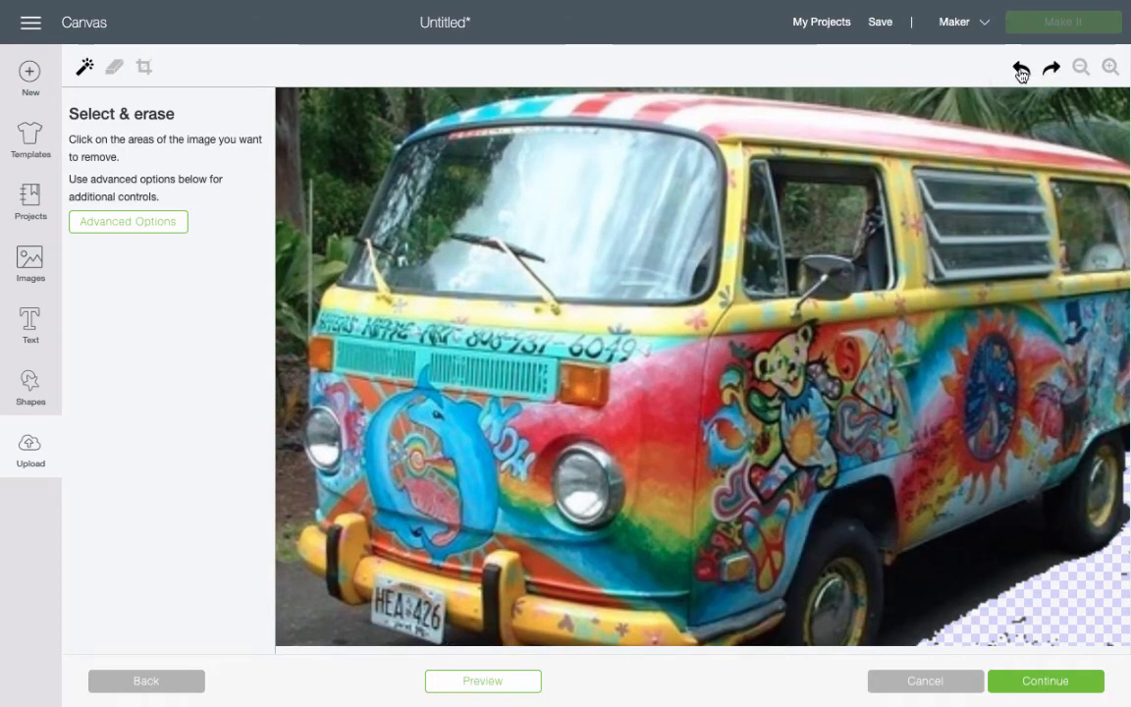
Erase the shadow and leftover road specks between the front and rear wheels with the Erase tool.
scroll(964, 420, down, 2)
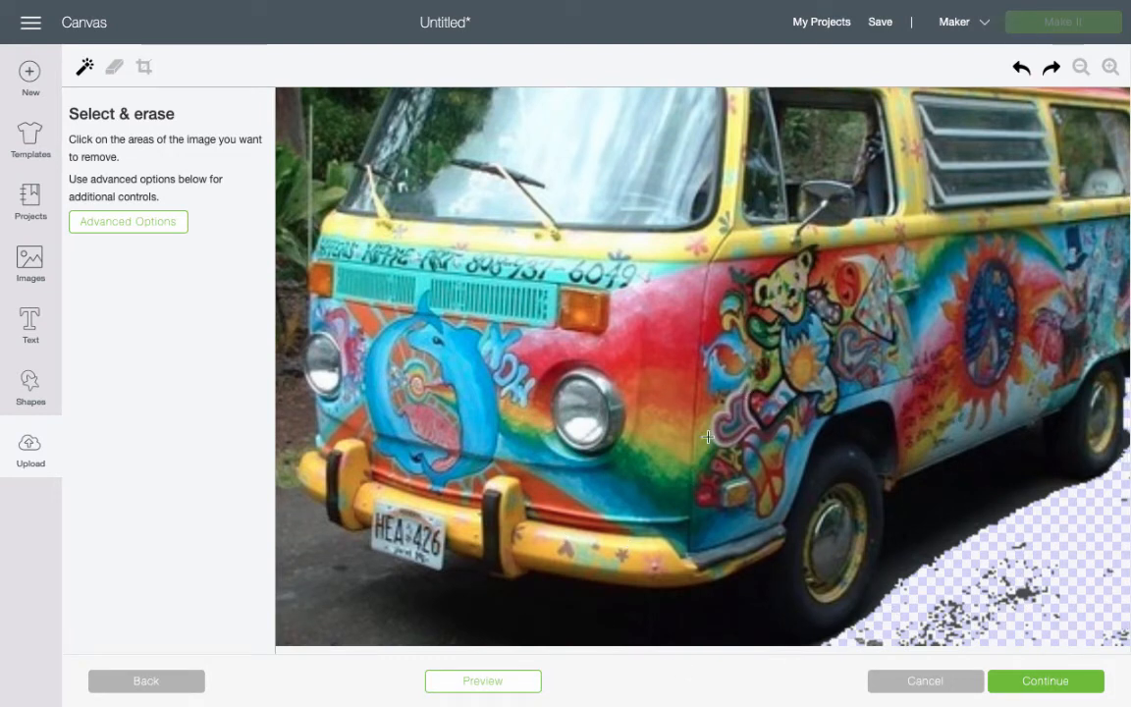
click(114, 67)
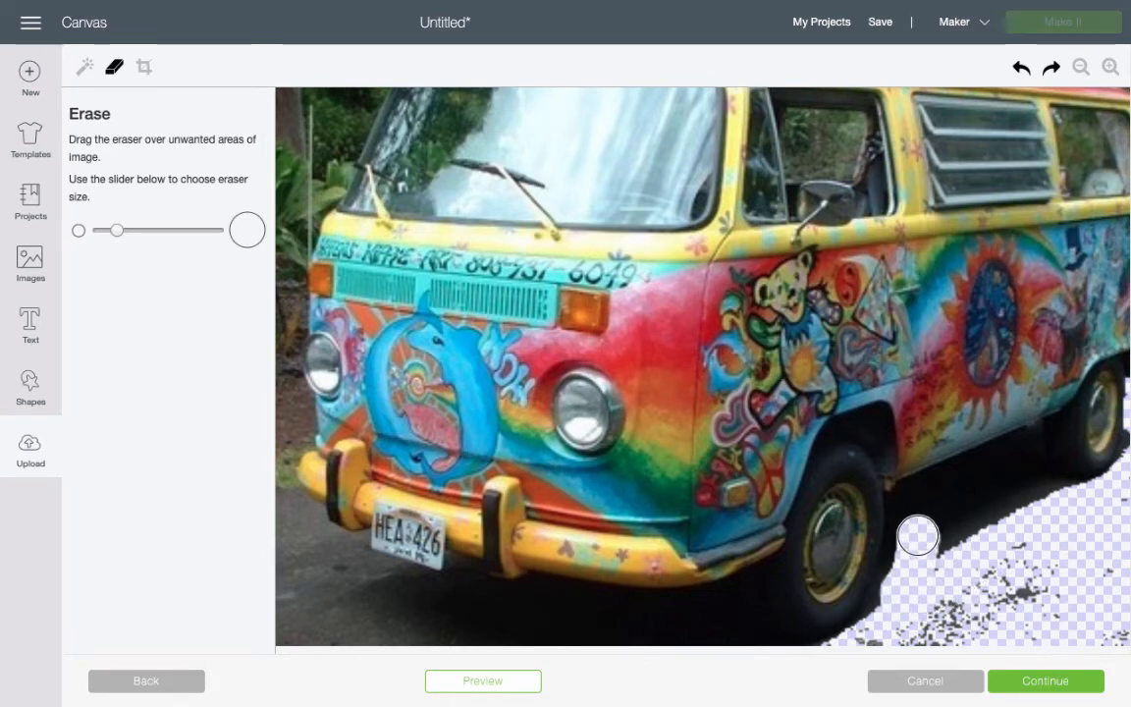
mouse_move(918, 535)
mouse_down()
mouse_move(1024, 445)
mouse_move(1047, 495)
mouse_move(969, 511)
mouse_move(976, 500)
mouse_move(990, 496)
mouse_move(959, 550)
mouse_move(972, 515)
mouse_move(953, 616)
mouse_move(1073, 546)
mouse_move(968, 600)
mouse_move(1032, 562)
mouse_move(917, 653)
mouse_move(886, 654)
mouse_move(905, 627)
mouse_move(860, 647)
mouse_move(1007, 600)
mouse_move(885, 631)
mouse_up()
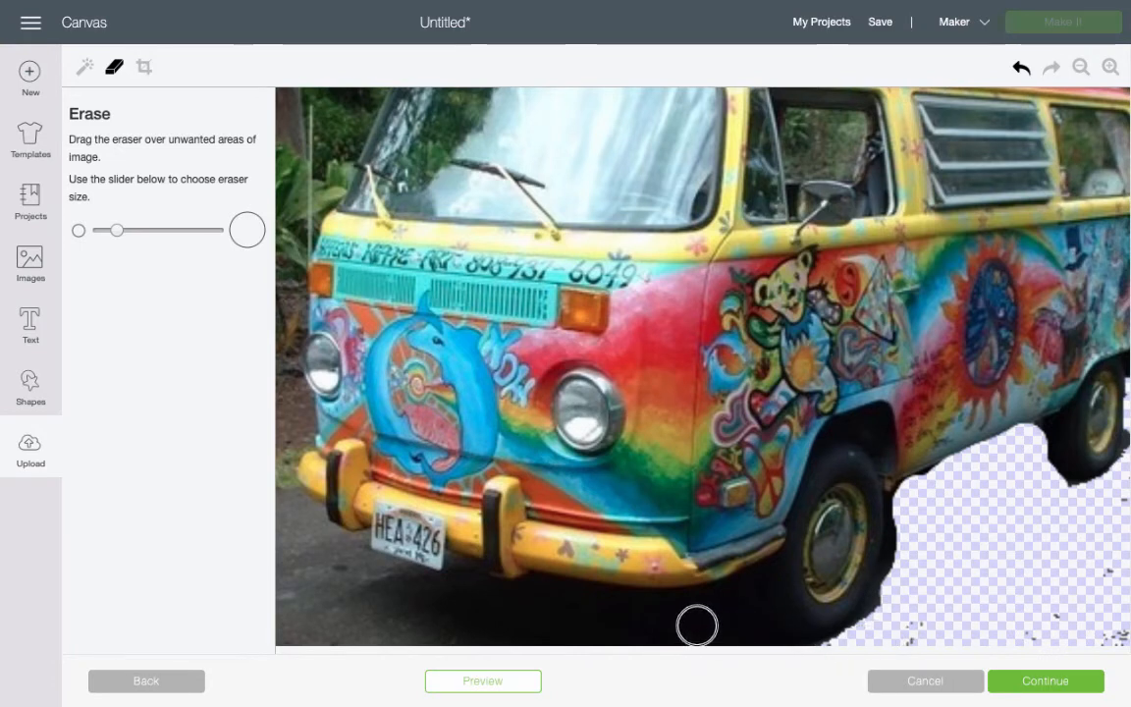
Erase the road beneath the front bumper, from the front wheel to the photo's front edge.
drag(695, 611, 741, 659)
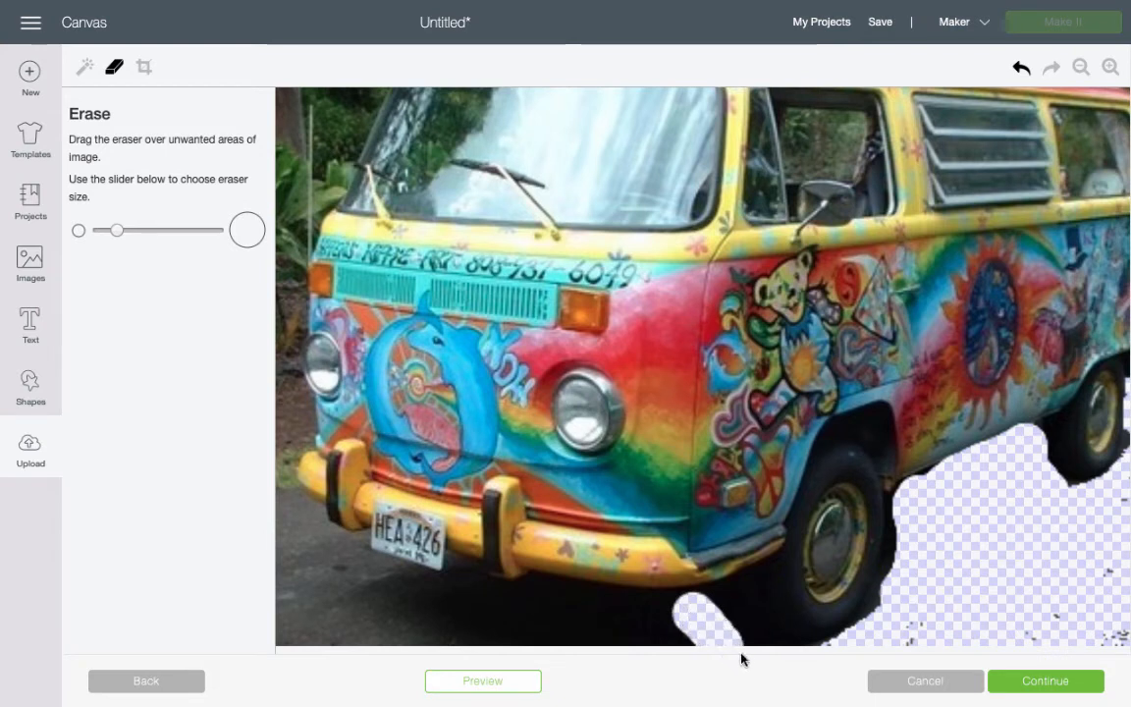
mouse_move(659, 619)
mouse_down()
mouse_move(532, 598)
mouse_move(536, 626)
mouse_move(625, 643)
mouse_move(707, 635)
mouse_move(641, 639)
mouse_move(681, 642)
mouse_up()
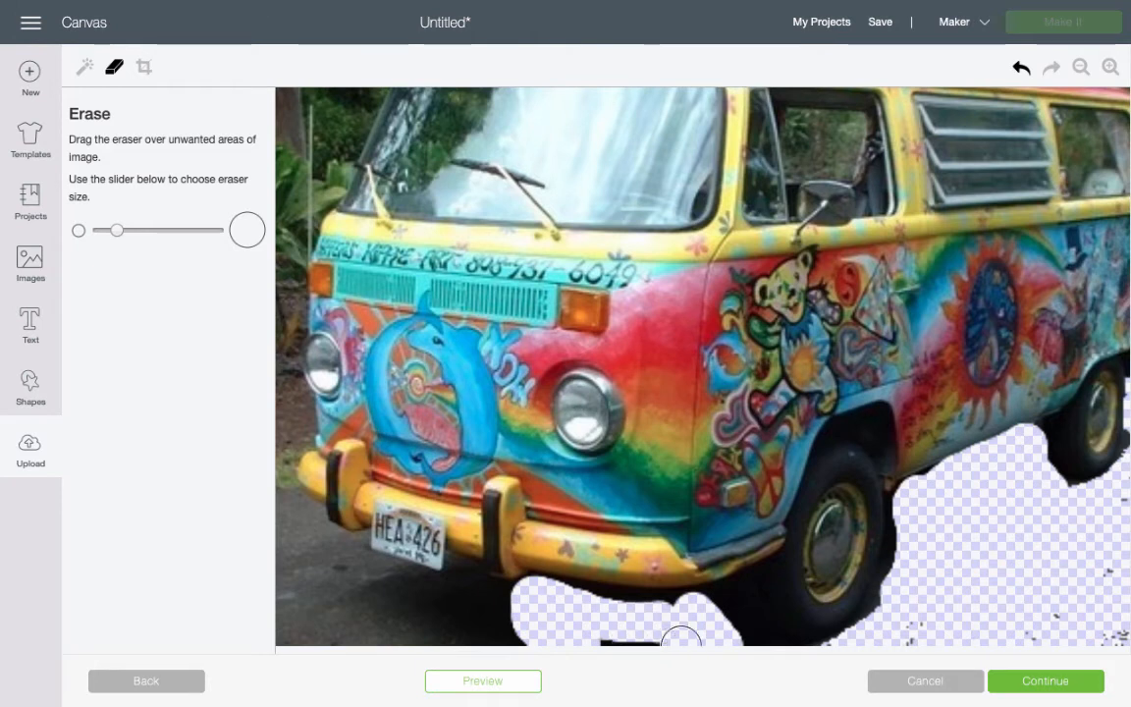
drag(519, 633, 671, 633)
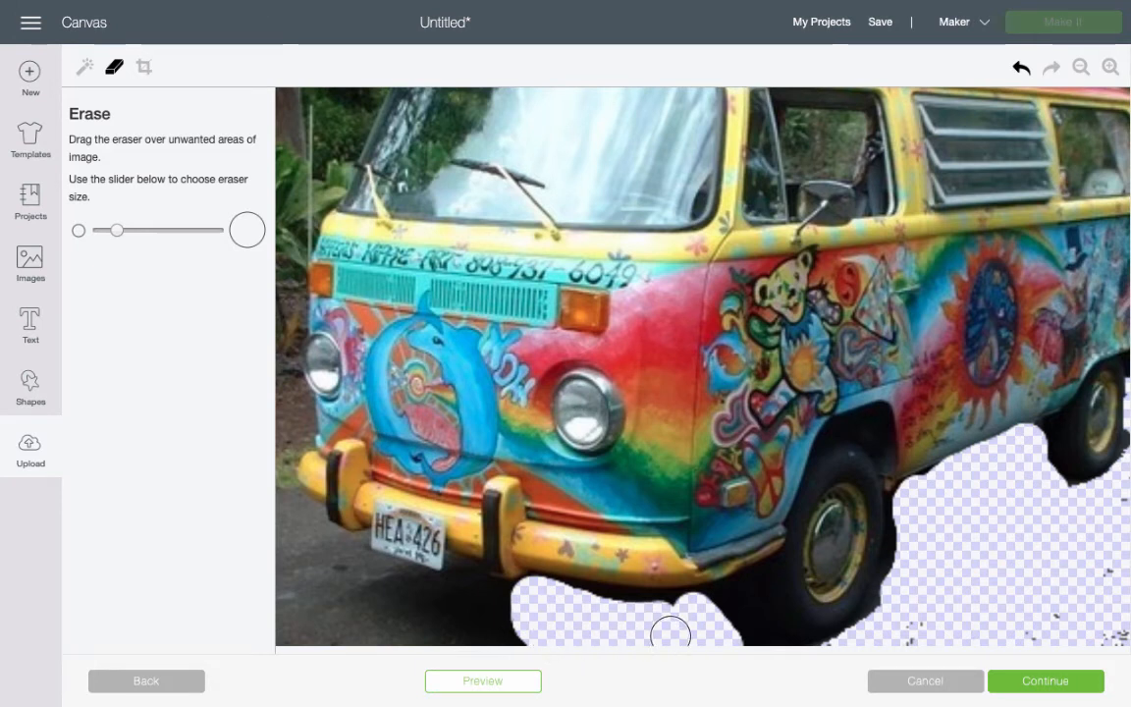
mouse_move(567, 634)
mouse_down()
mouse_move(523, 603)
mouse_move(479, 599)
mouse_move(463, 584)
mouse_move(407, 601)
mouse_move(351, 574)
mouse_move(411, 587)
mouse_move(352, 566)
mouse_move(293, 515)
mouse_move(293, 639)
mouse_move(510, 641)
mouse_move(415, 631)
mouse_move(433, 627)
mouse_move(529, 638)
mouse_move(308, 604)
mouse_up()
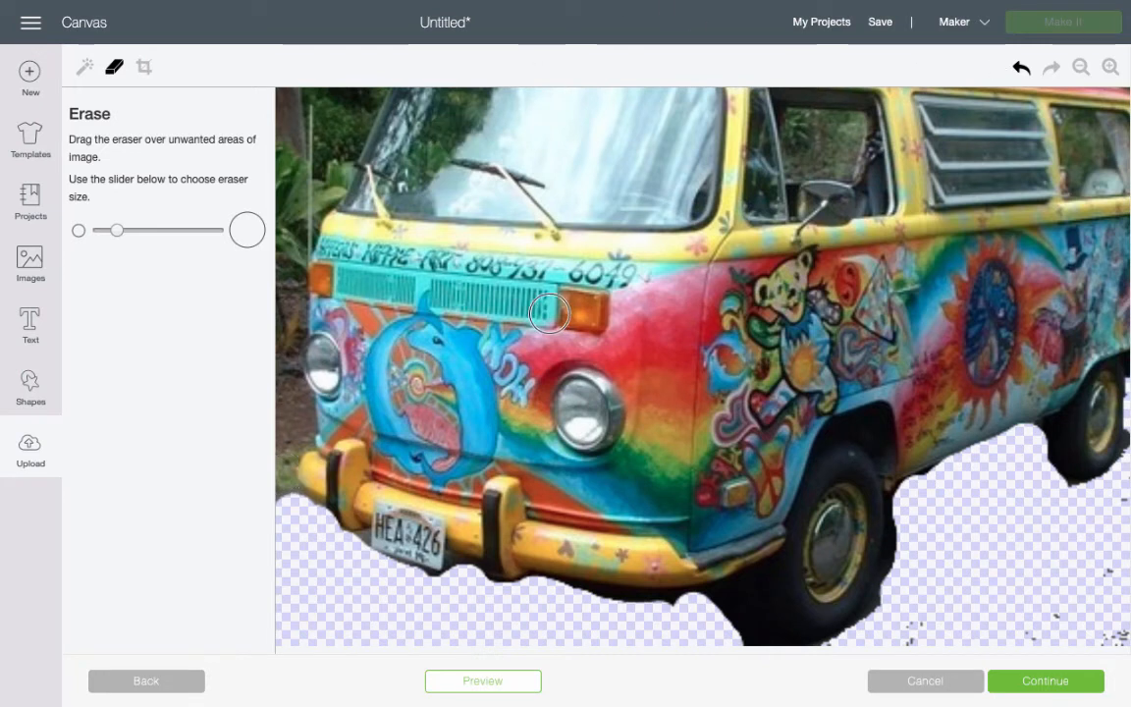
Erase the background strip along the photo's edge in front of the van, adjusting the eraser size as needed.
drag(115, 232, 110, 234)
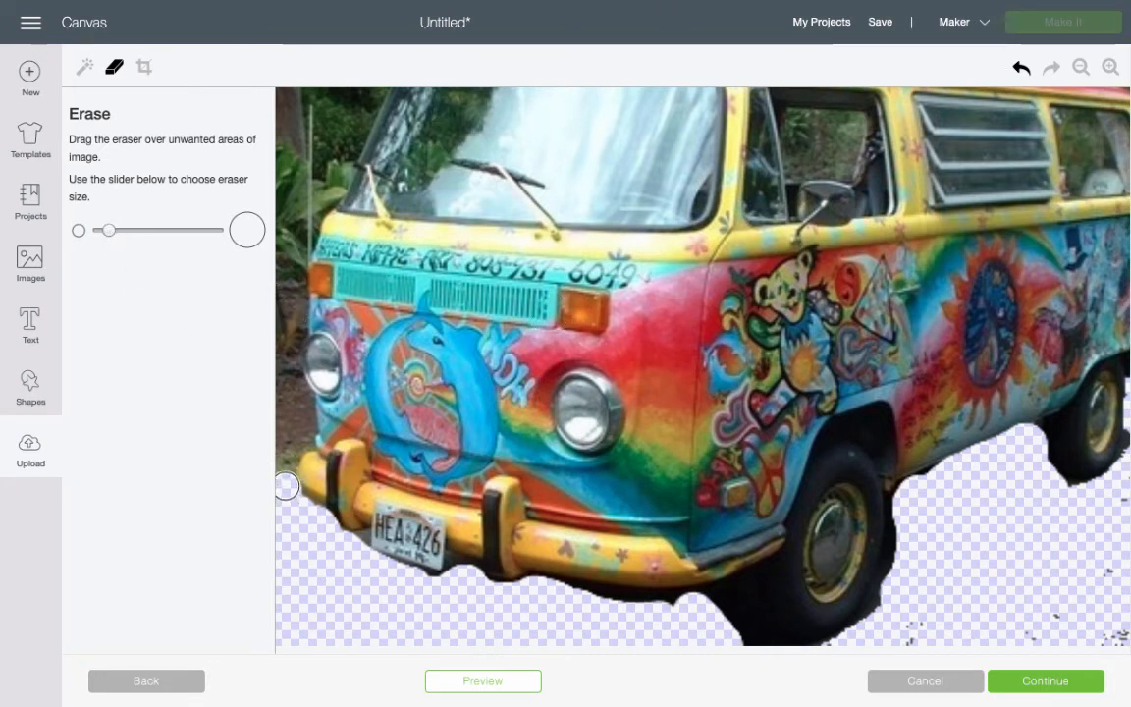
mouse_move(285, 457)
mouse_down()
mouse_move(297, 416)
mouse_move(287, 341)
mouse_move(301, 230)
mouse_move(286, 272)
mouse_move(280, 425)
mouse_up()
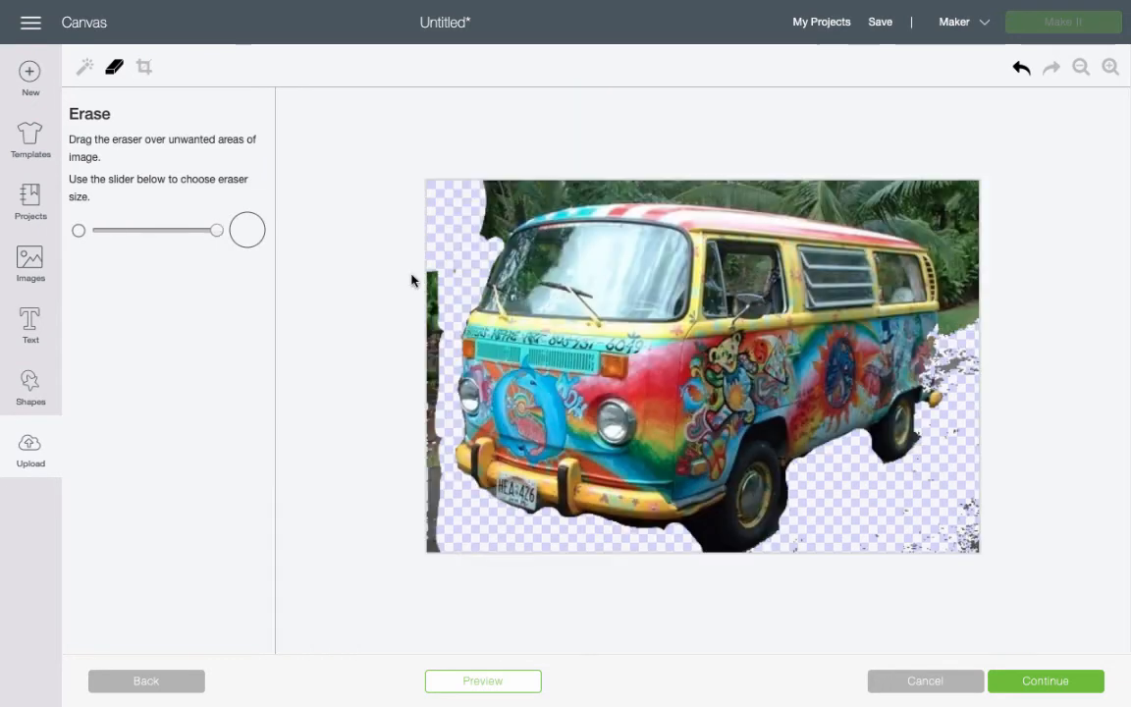
drag(216, 231, 177, 231)
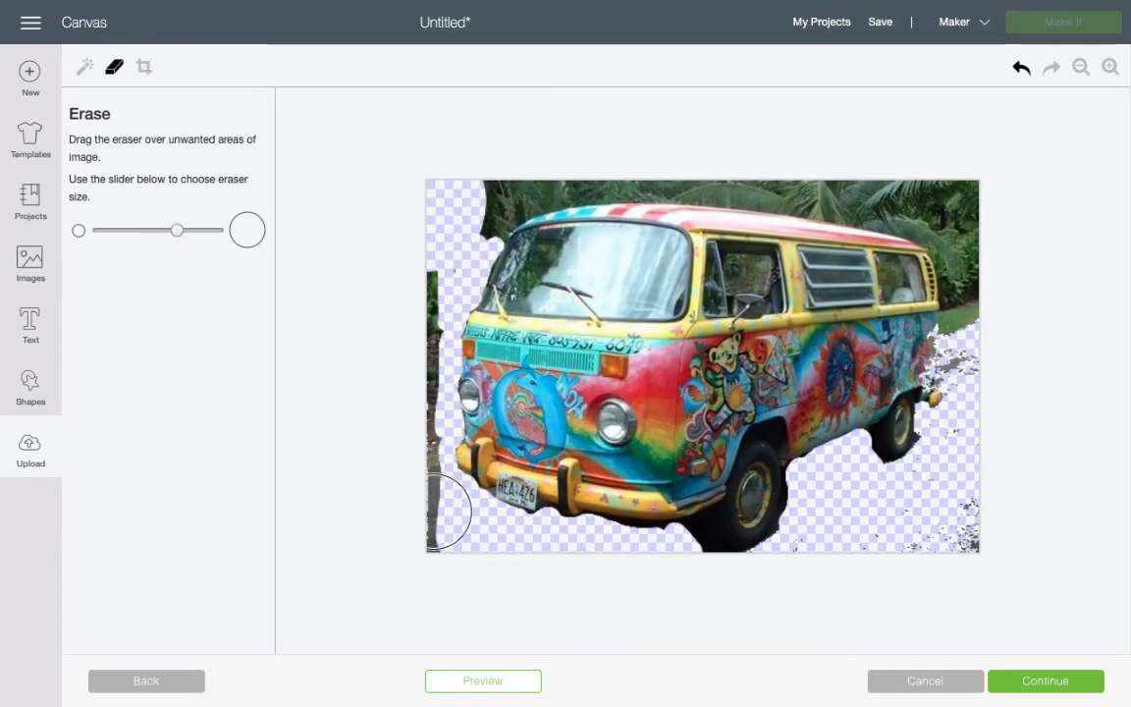
mouse_move(423, 515)
mouse_down()
mouse_move(433, 494)
mouse_move(432, 528)
mouse_move(428, 484)
mouse_up()
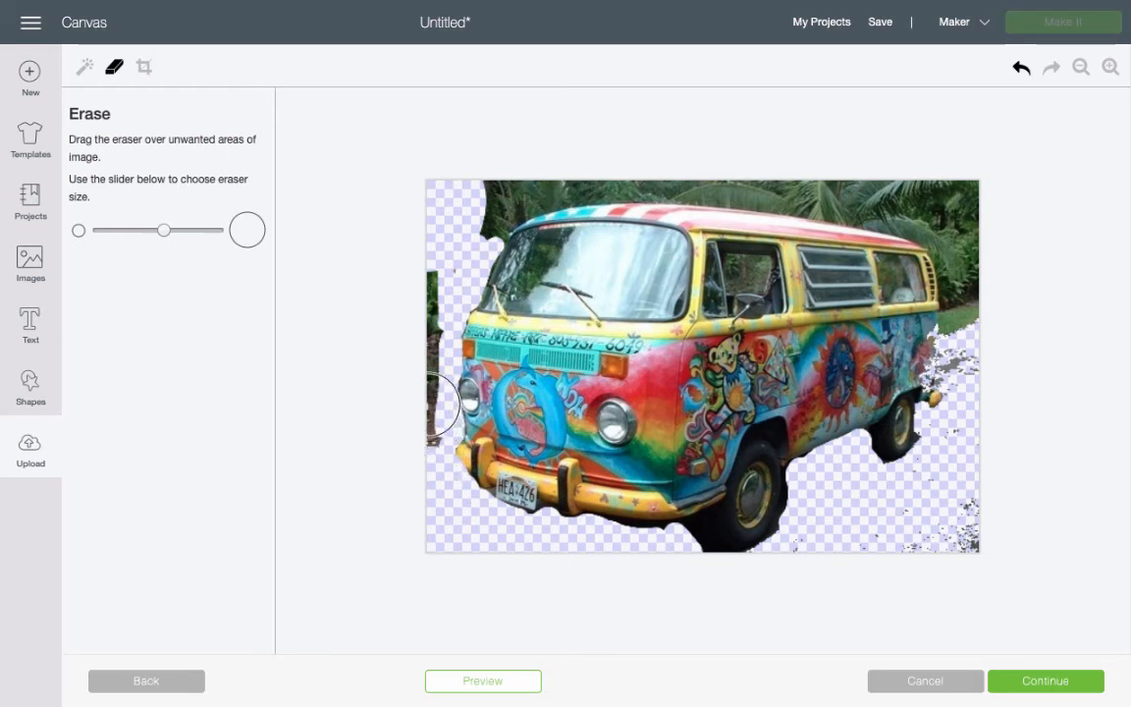
mouse_move(434, 348)
mouse_down()
mouse_move(435, 281)
mouse_move(440, 383)
mouse_up()
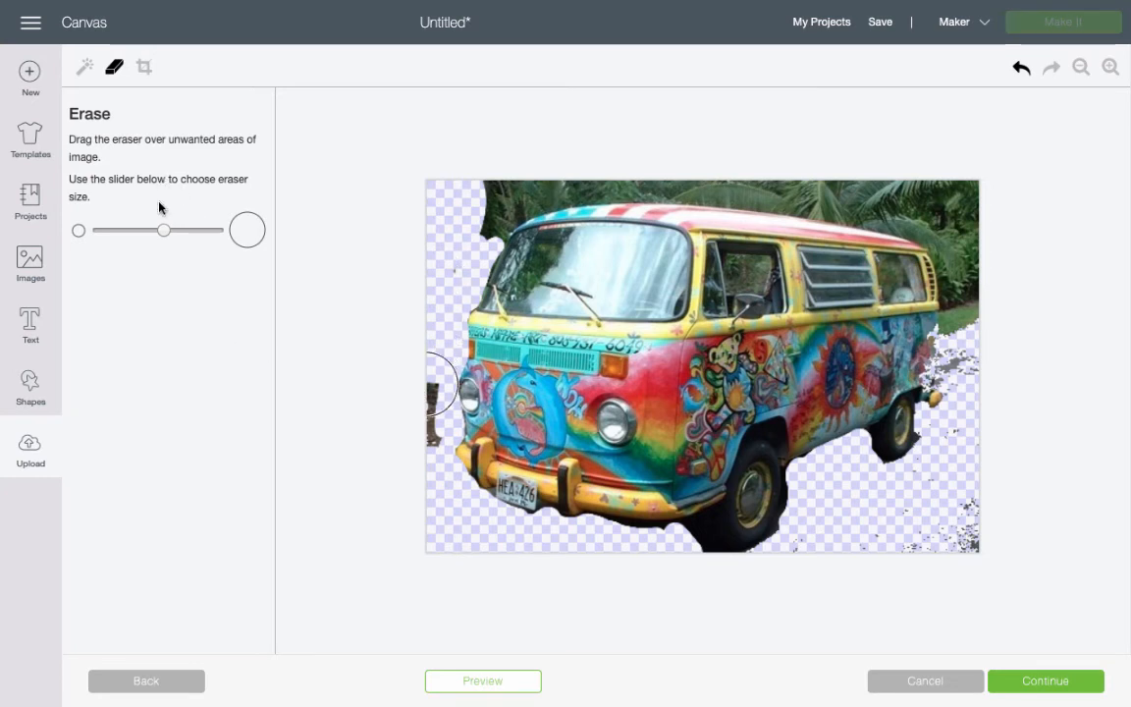
drag(165, 232, 146, 234)
drag(432, 378, 434, 434)
Erase the foliage above the van's roof and the remaining background behind the van's rear.
mouse_move(466, 223)
mouse_down()
mouse_move(504, 187)
mouse_move(586, 183)
mouse_up()
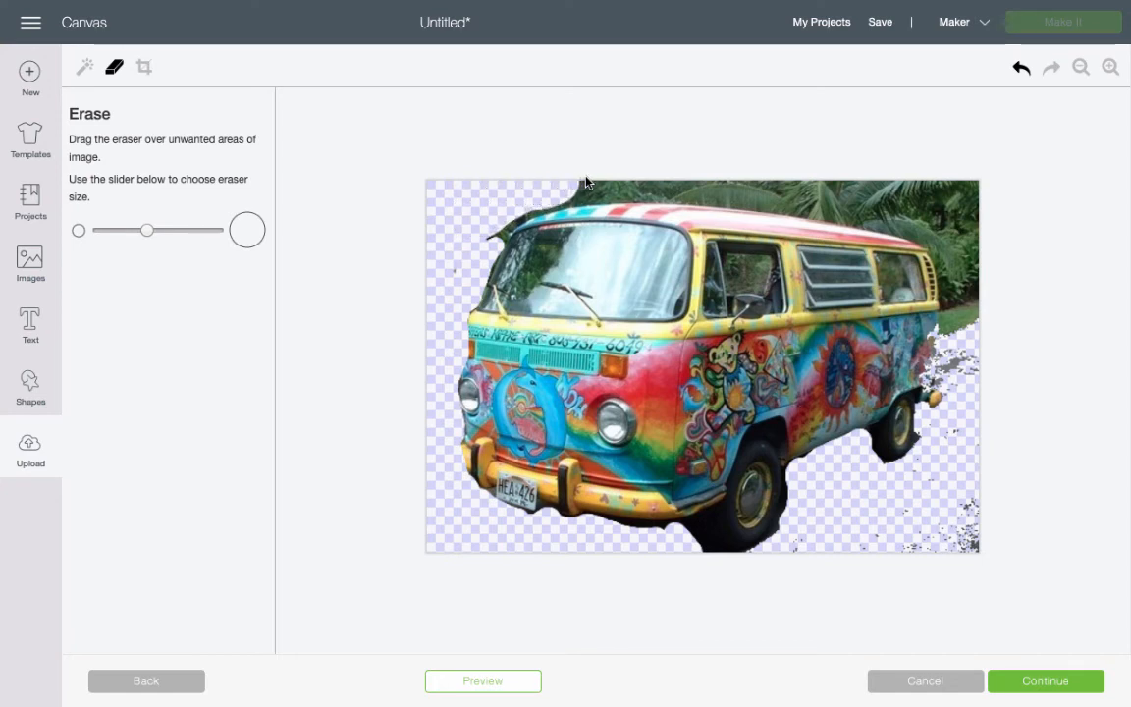
mouse_move(951, 189)
mouse_down()
mouse_move(972, 310)
mouse_move(966, 373)
mouse_move(950, 203)
mouse_move(685, 188)
mouse_up()
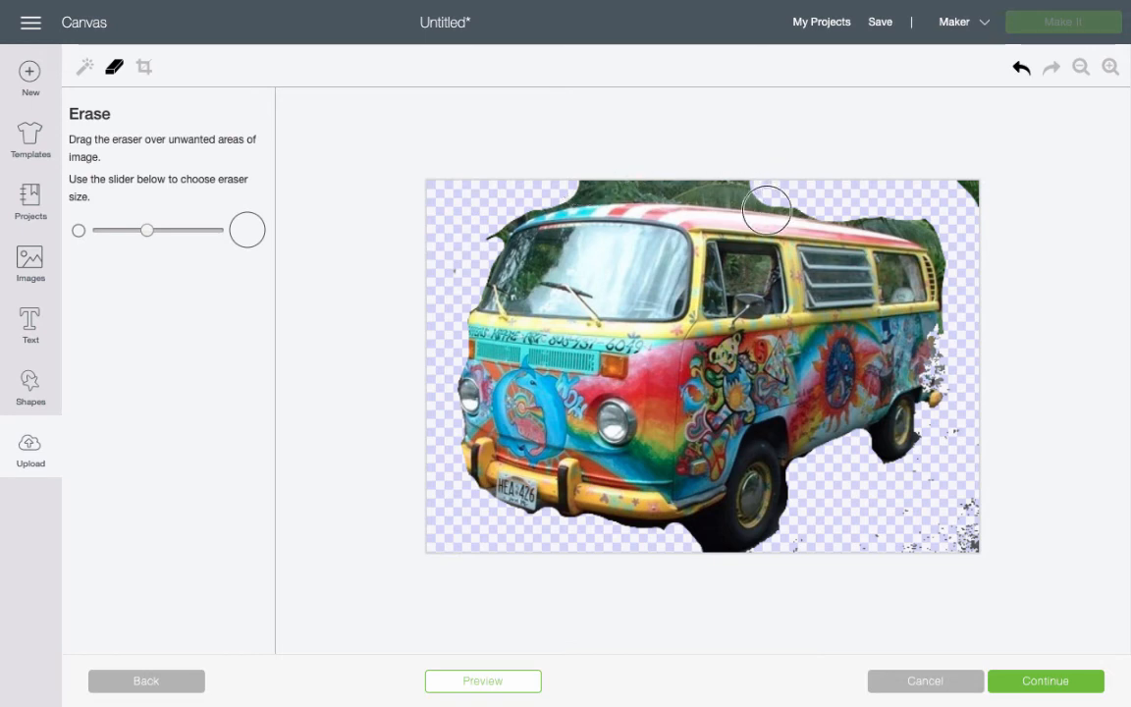
drag(776, 187, 741, 186)
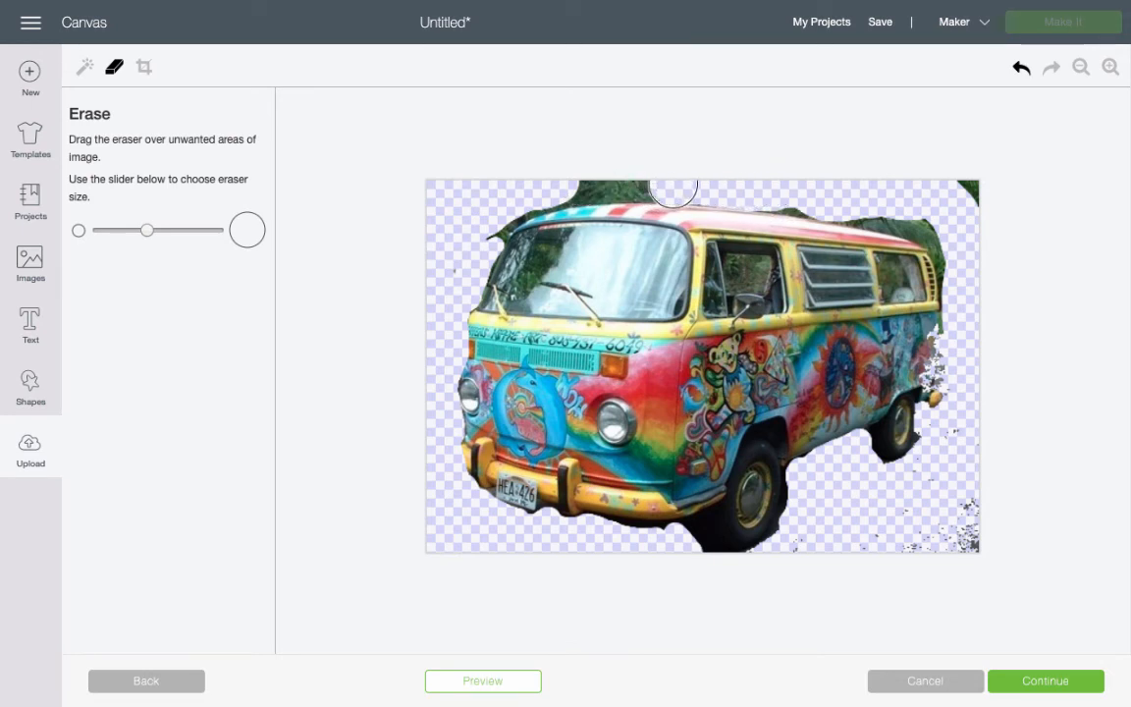
mouse_move(673, 189)
mouse_down()
mouse_move(528, 194)
mouse_move(481, 222)
mouse_move(467, 257)
mouse_move(421, 257)
mouse_up()
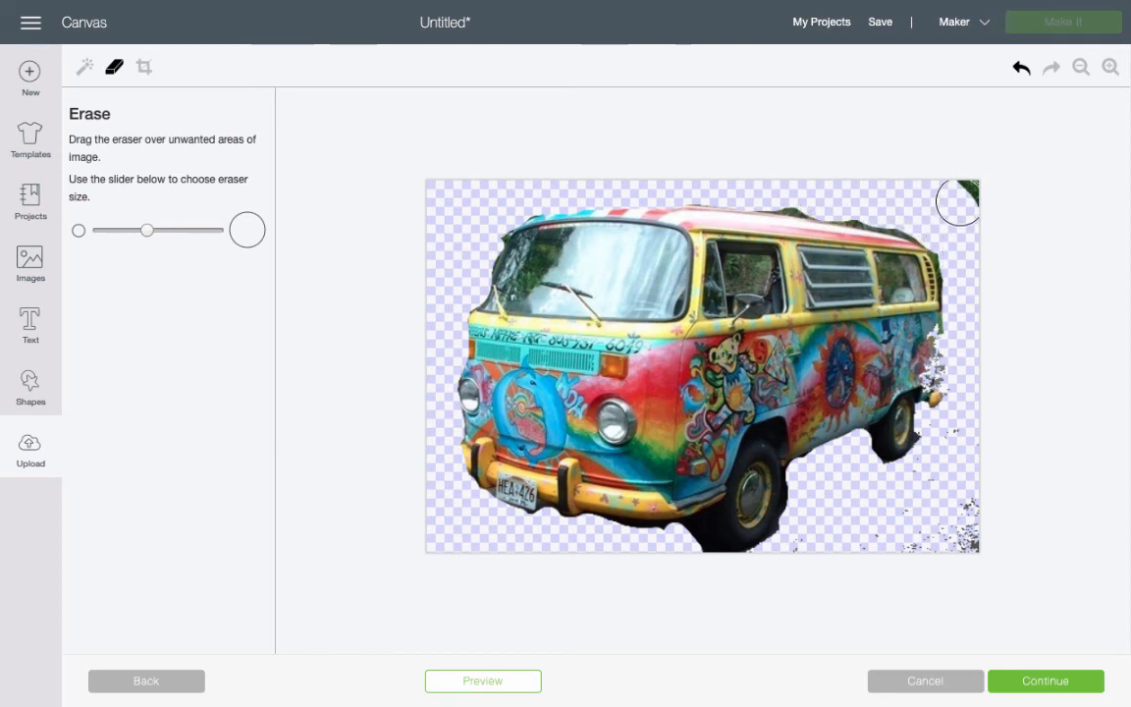
drag(957, 203, 960, 194)
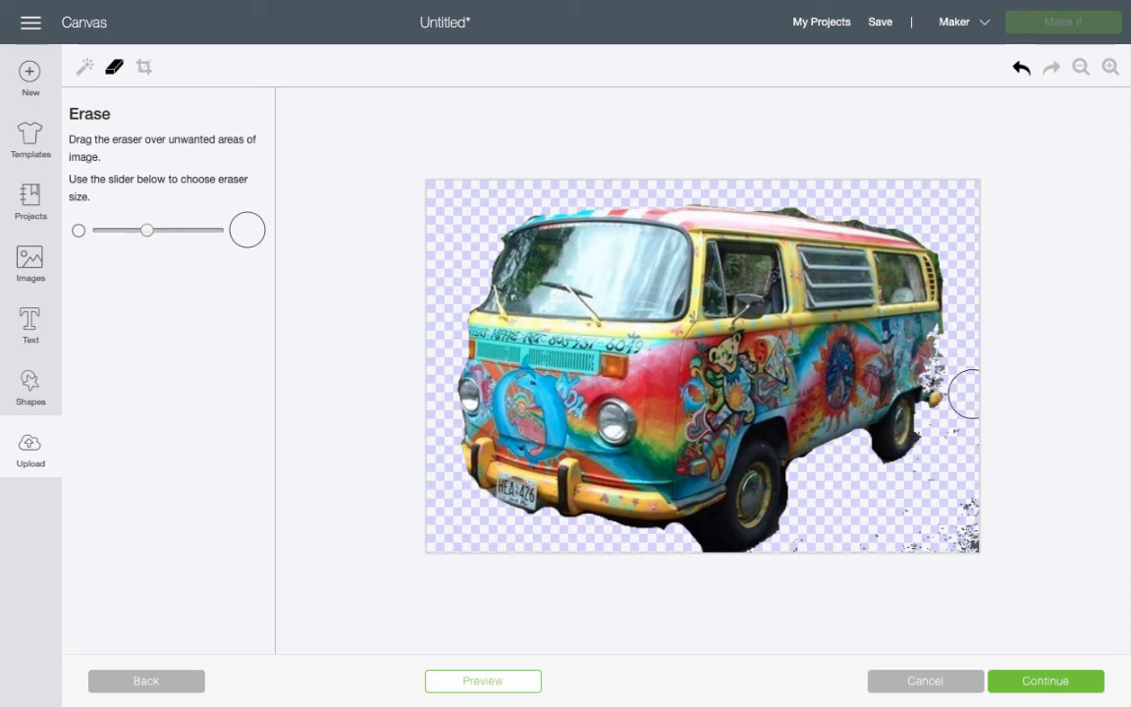
drag(968, 393, 967, 562)
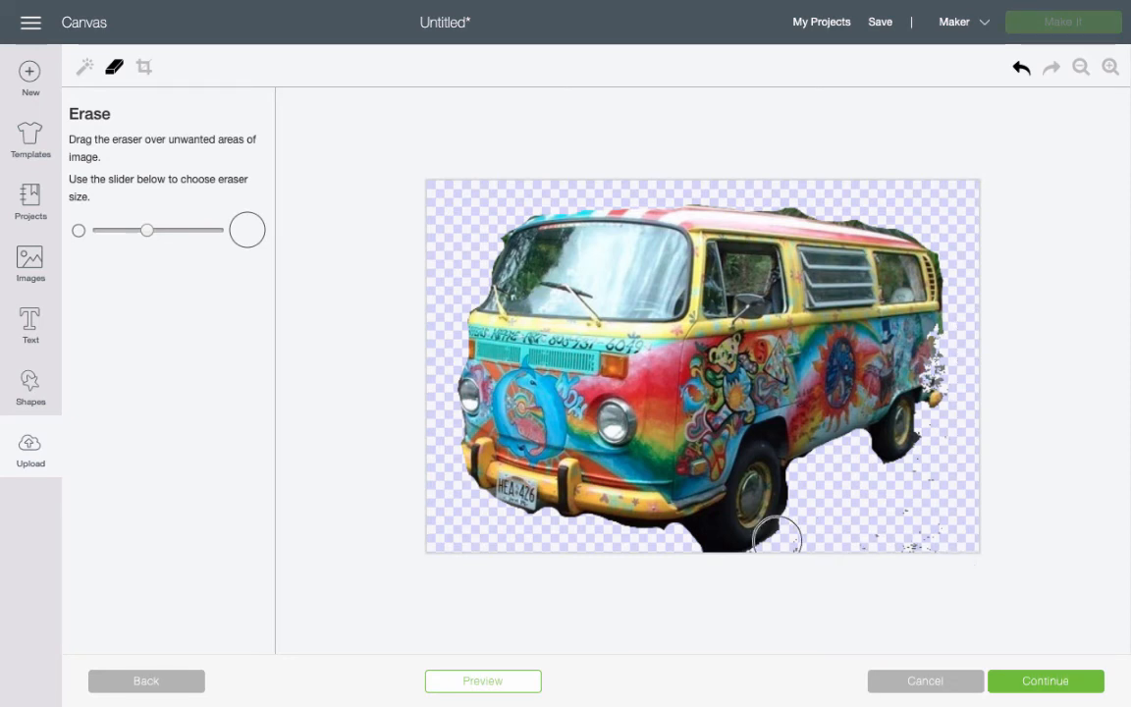
Continue with the cleaned van photo, compare the Cut option, and choose to save it as a Print Then Cut image.
click(1045, 681)
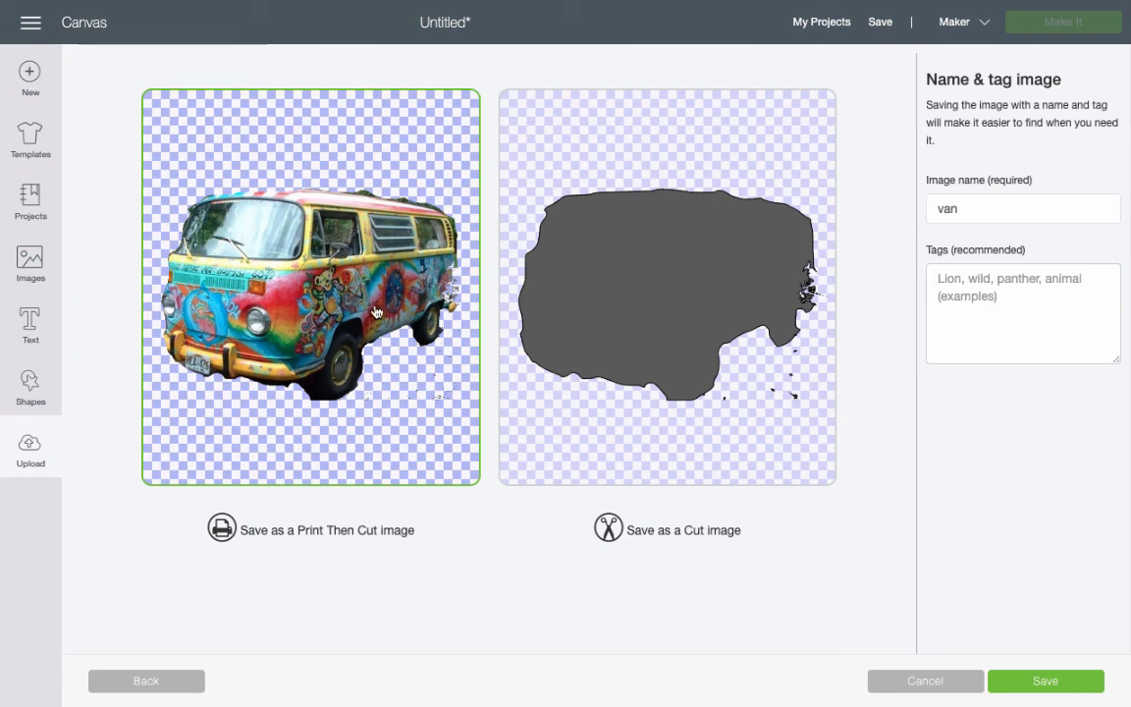
click(701, 319)
click(300, 281)
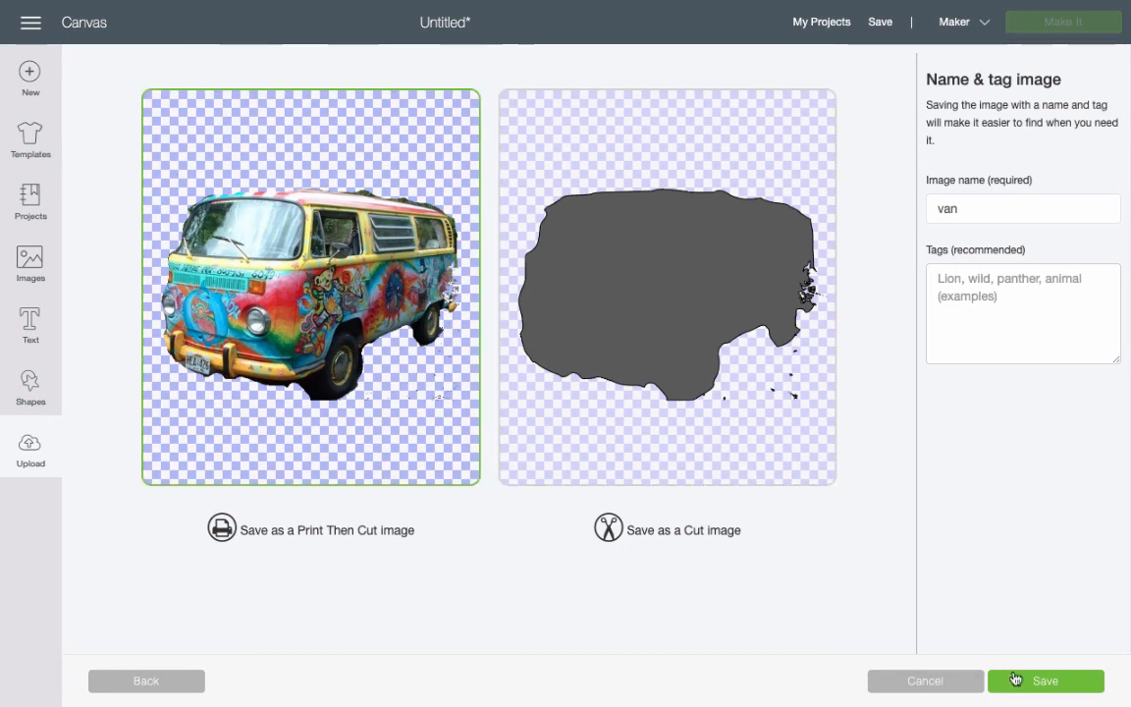
Save the van photo as a Print Then Cut image and place it on the canvas at about 8.8 × 6.3 inches.
click(1050, 680)
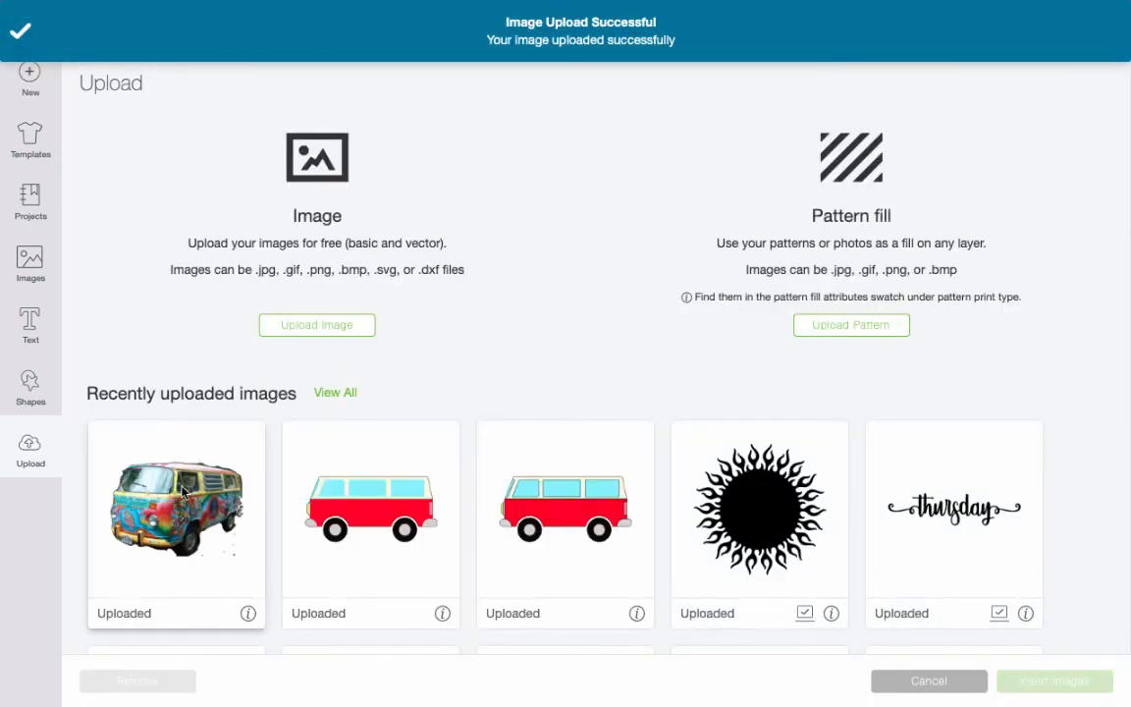
click(1055, 681)
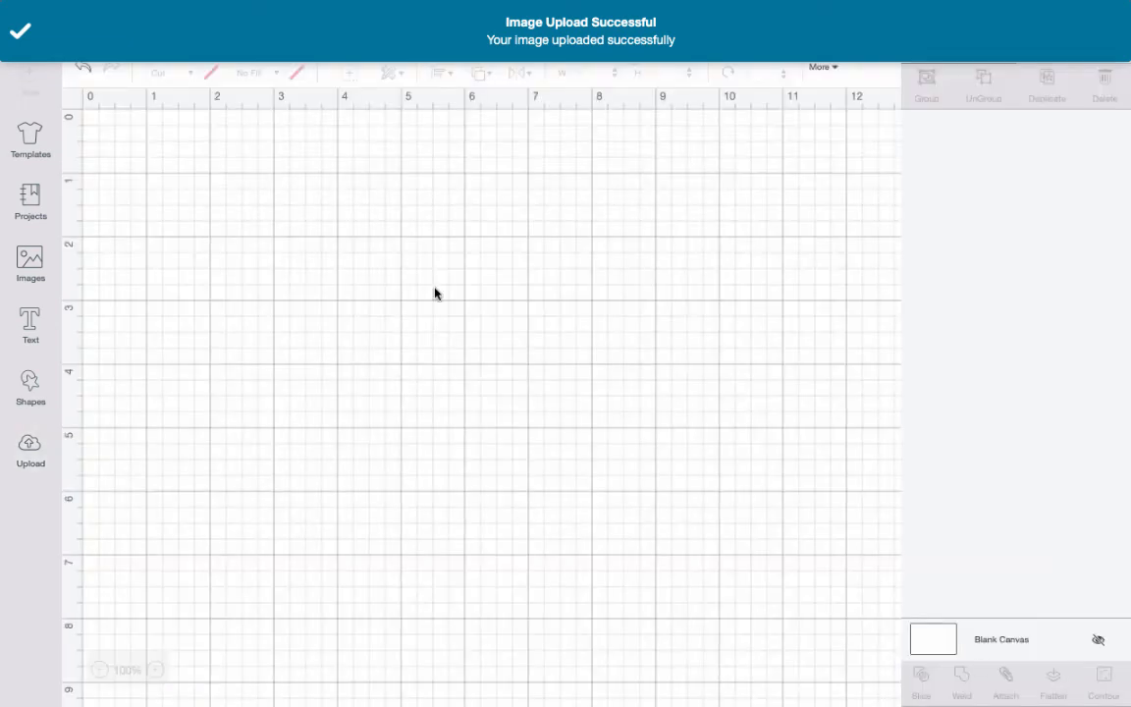
drag(450, 420, 828, 688)
drag(611, 444, 556, 355)
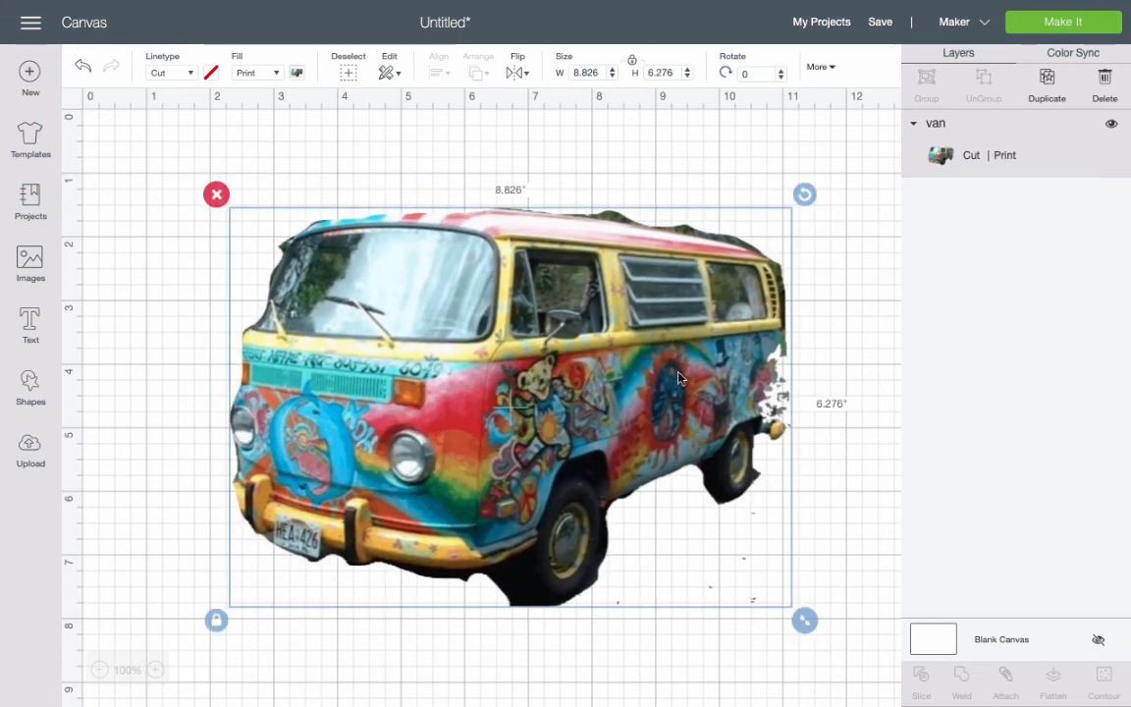
Preview the van photo on the print-and-cut mat, return to the canvas, and delete the photo.
click(1050, 22)
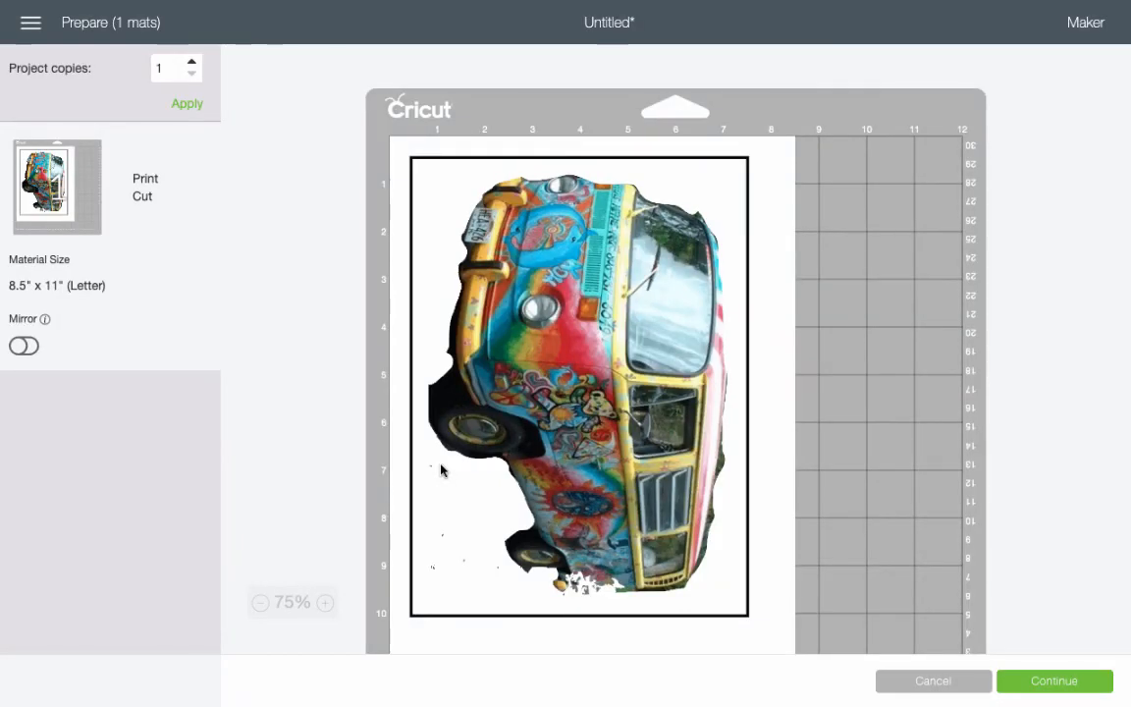
click(934, 680)
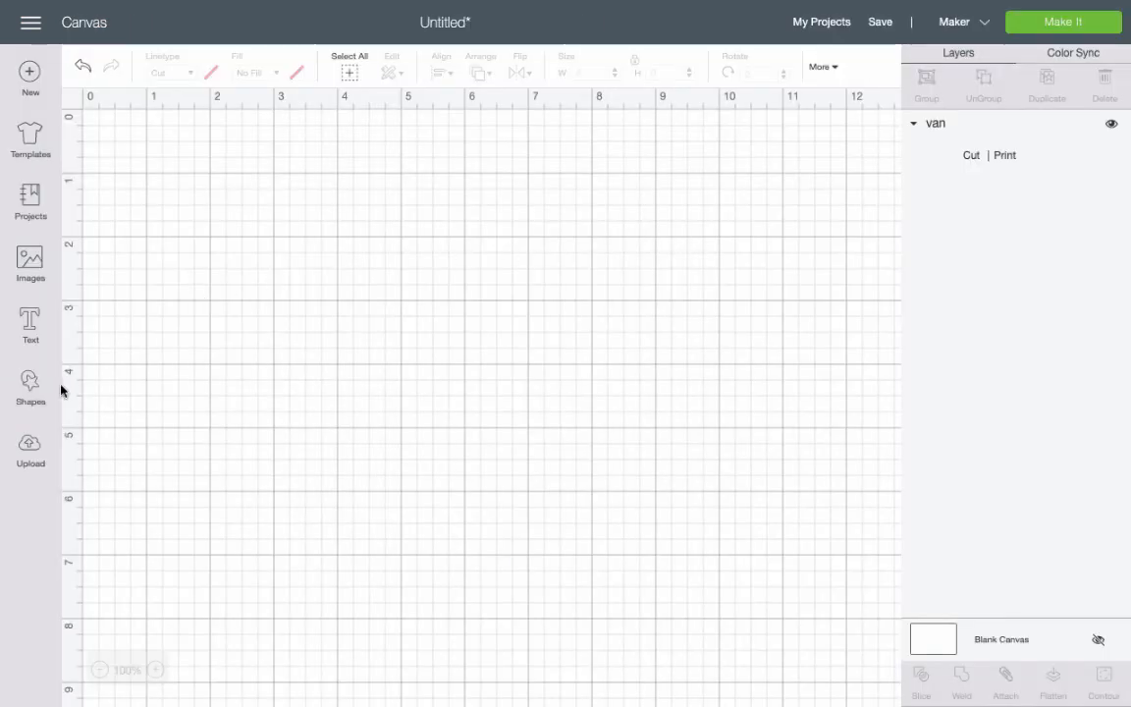
click(535, 352)
key(Delete)
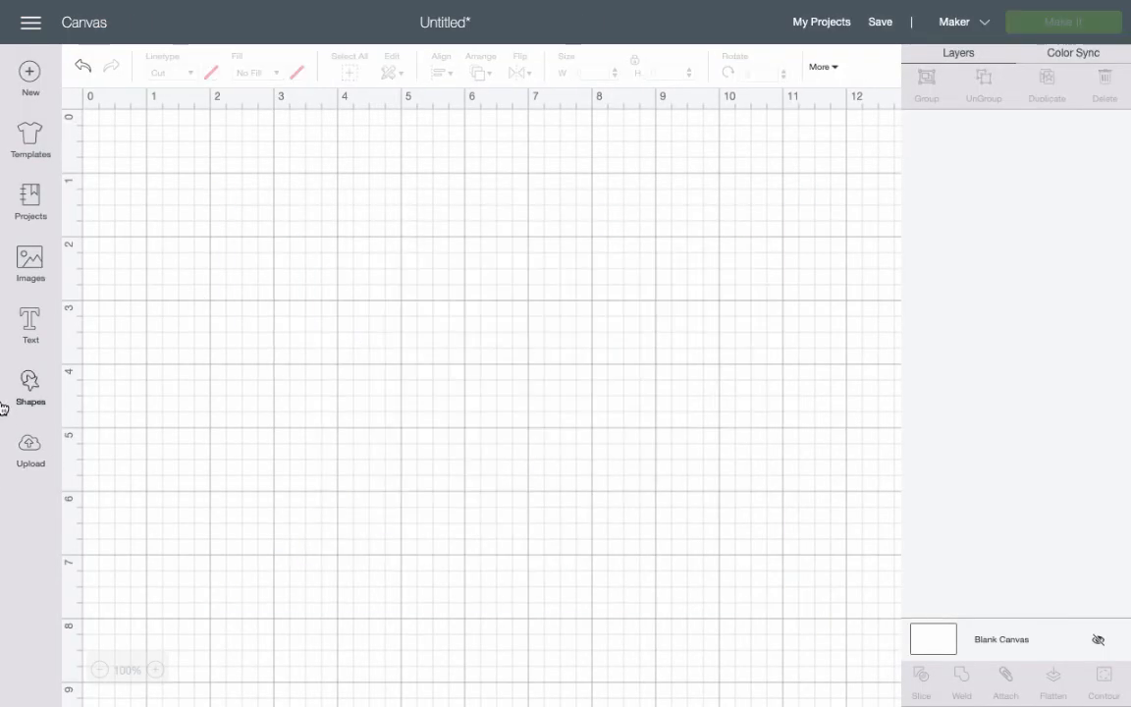
Insert the uploaded layered red van with outlined parts and set its width to 5 inches.
click(36, 466)
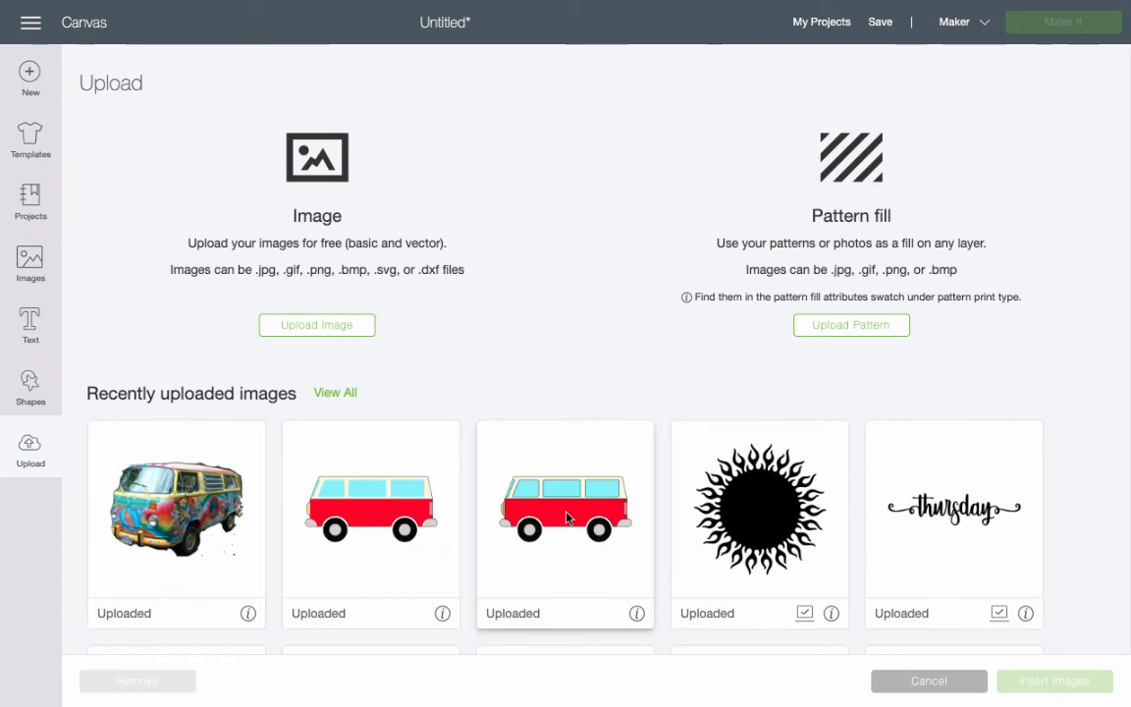
click(509, 459)
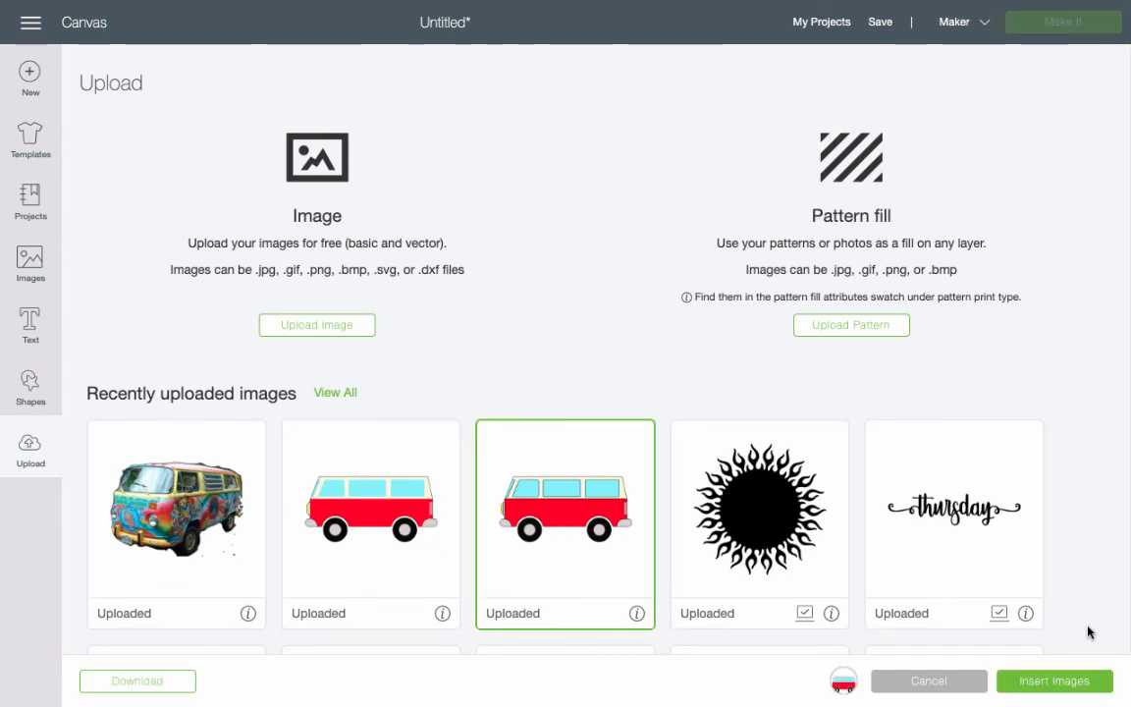
click(1061, 683)
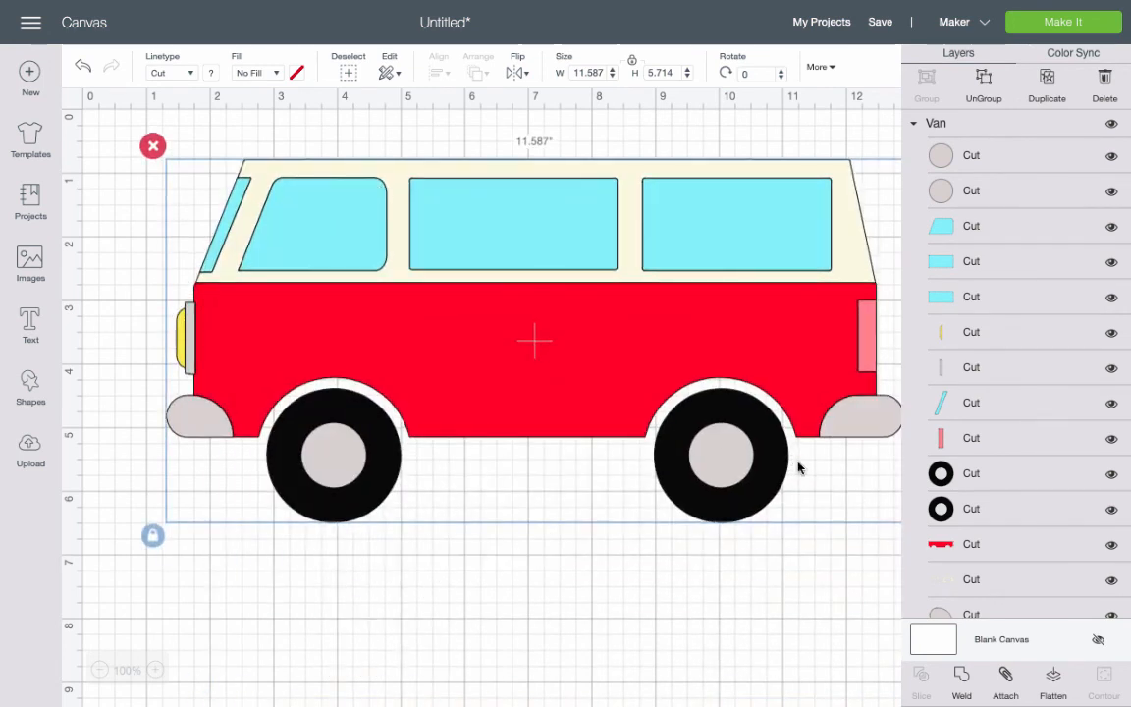
click(596, 71)
text(5)
key(Tab)
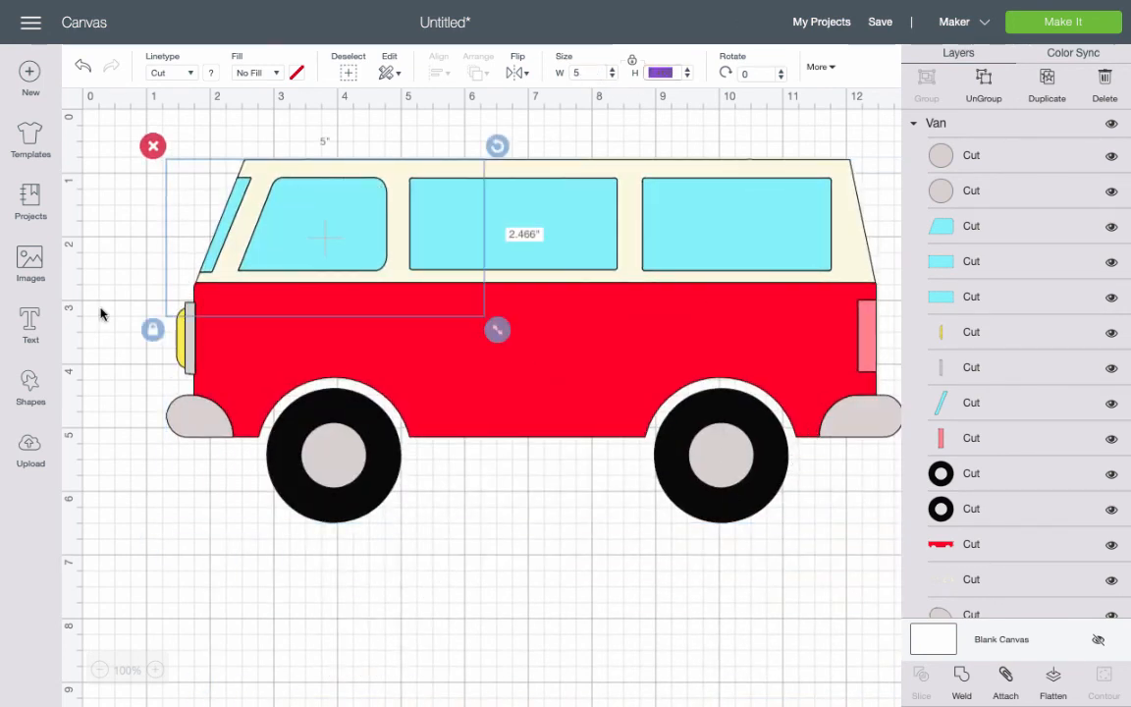
Insert the single-layer plainbeachvan image, set its width to 5 inches, and place it directly beneath the layered van.
click(172, 481)
click(39, 454)
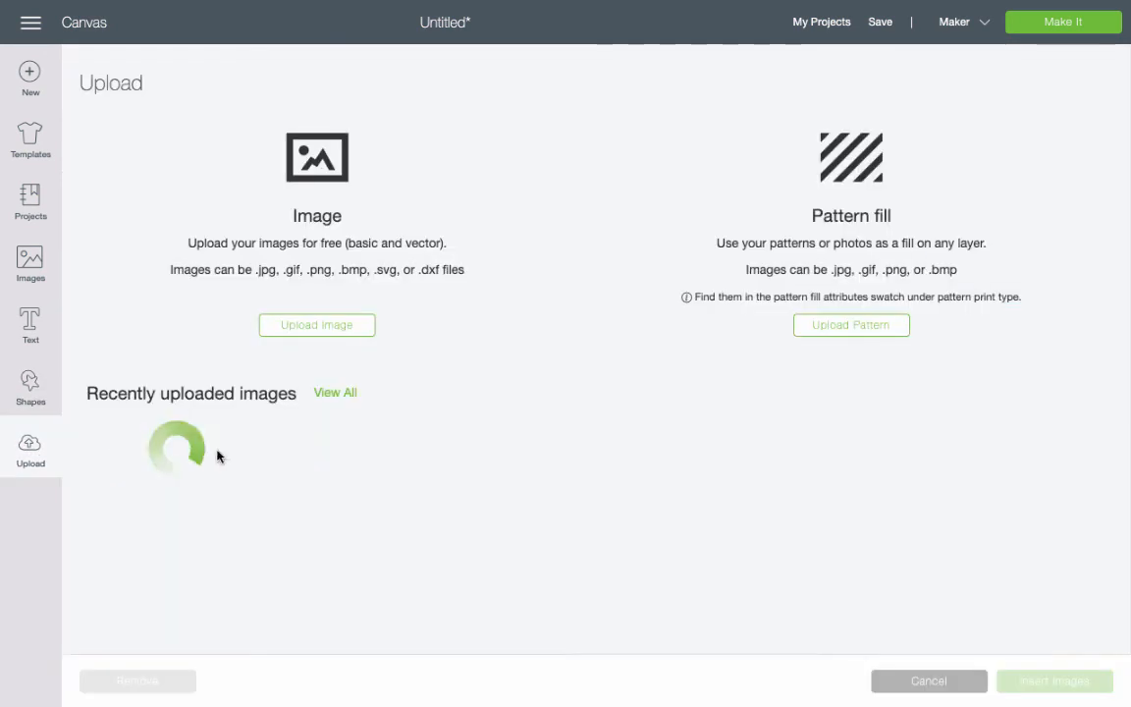
click(408, 511)
click(1016, 679)
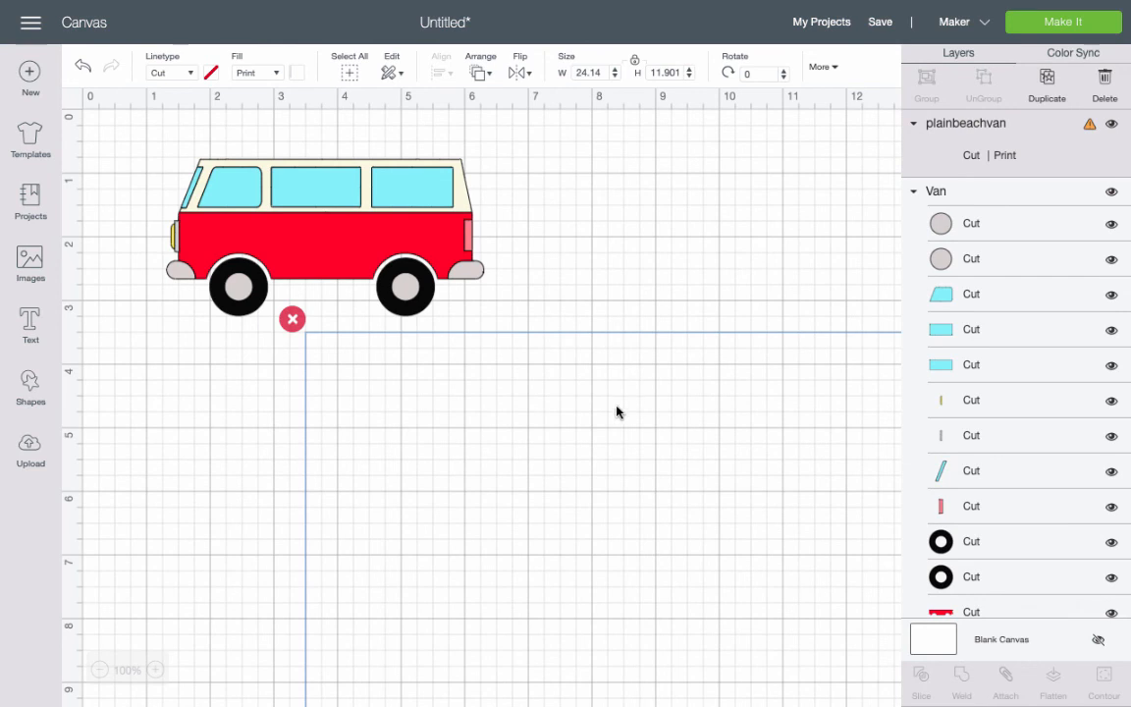
click(600, 67)
text(5)
key(Tab)
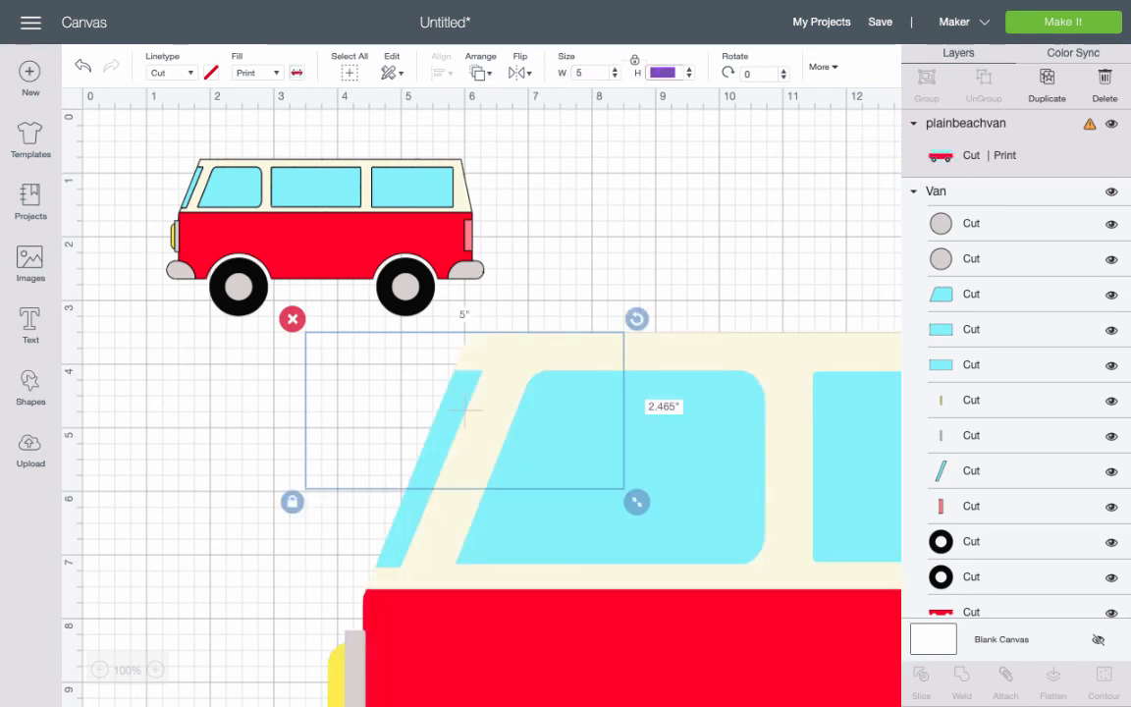
drag(482, 367, 345, 372)
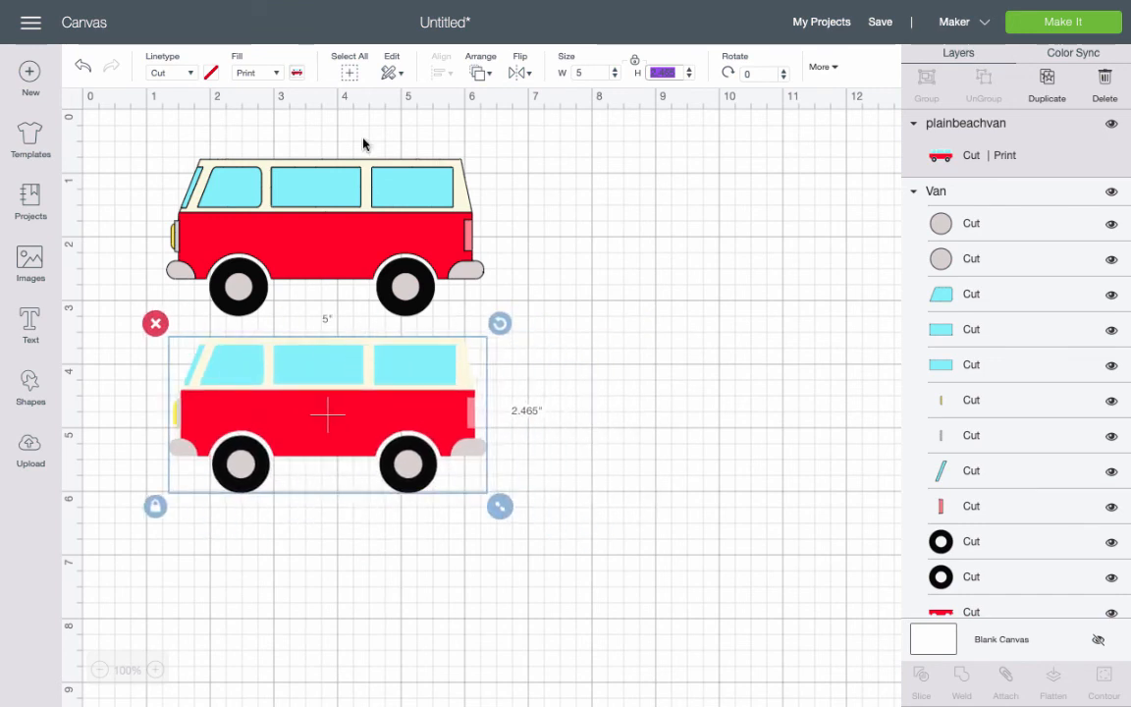
Compare the layered van with the single-layer plainbeachvan by selecting each one on the canvas.
click(229, 180)
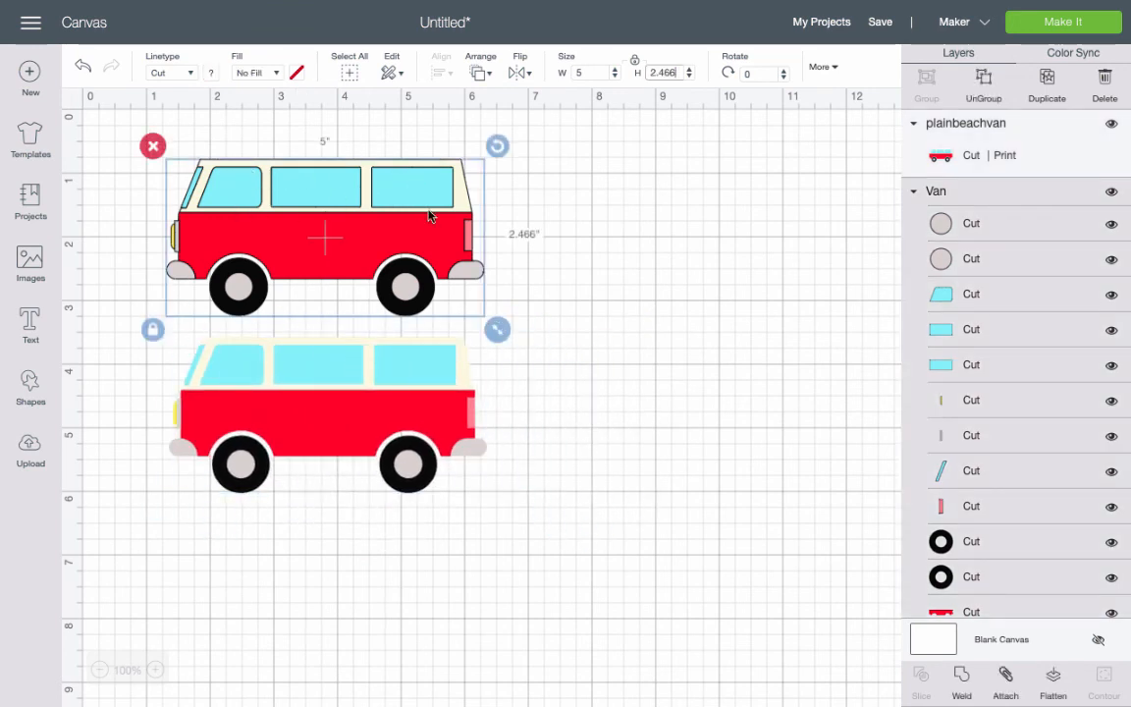
click(314, 399)
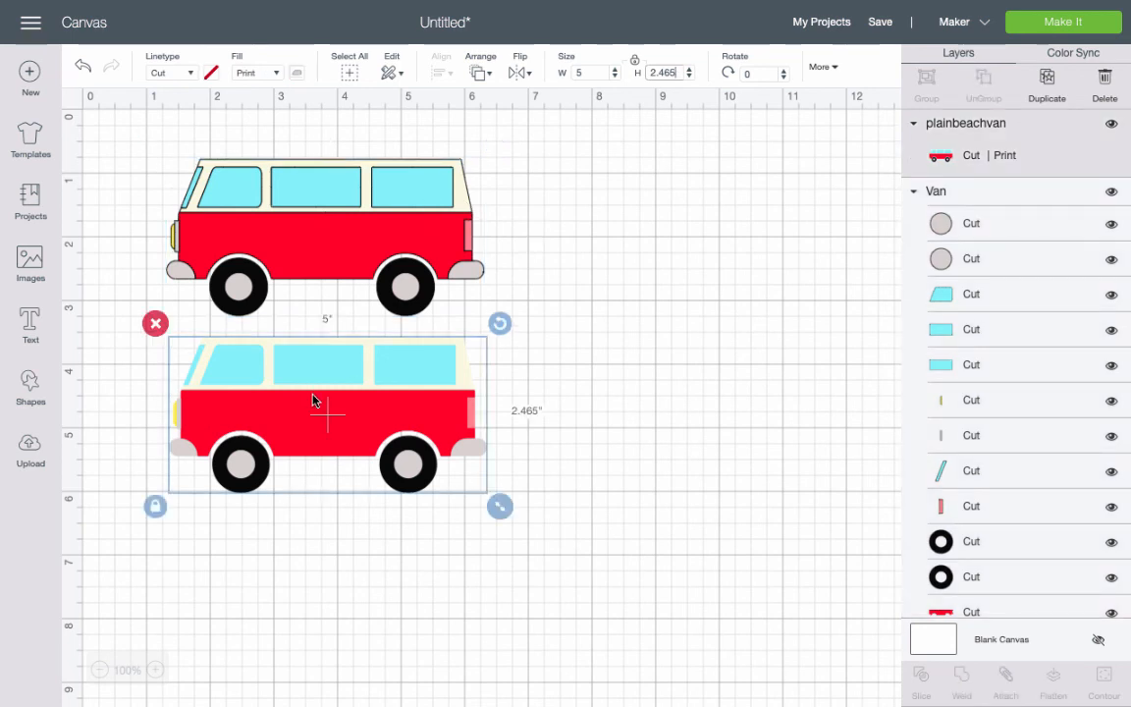
click(386, 619)
Insert the cleaned van photo, resize it to about 4.6 × 3.3 inches, and place it beside the two red vans.
click(34, 447)
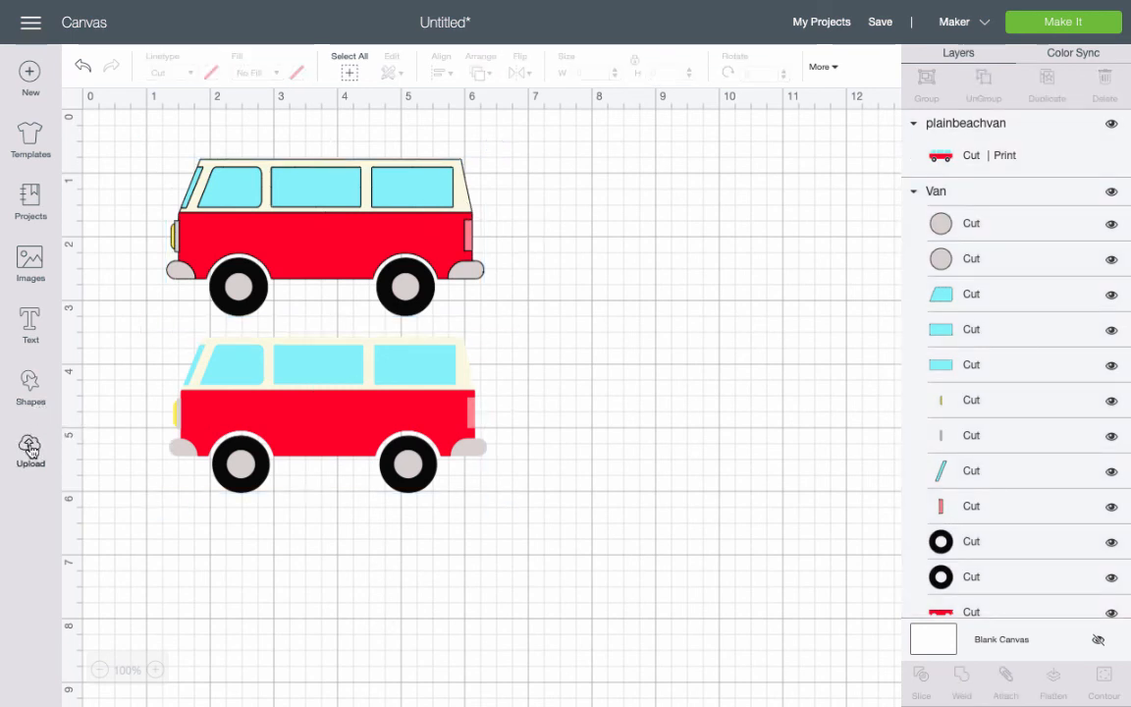
click(177, 506)
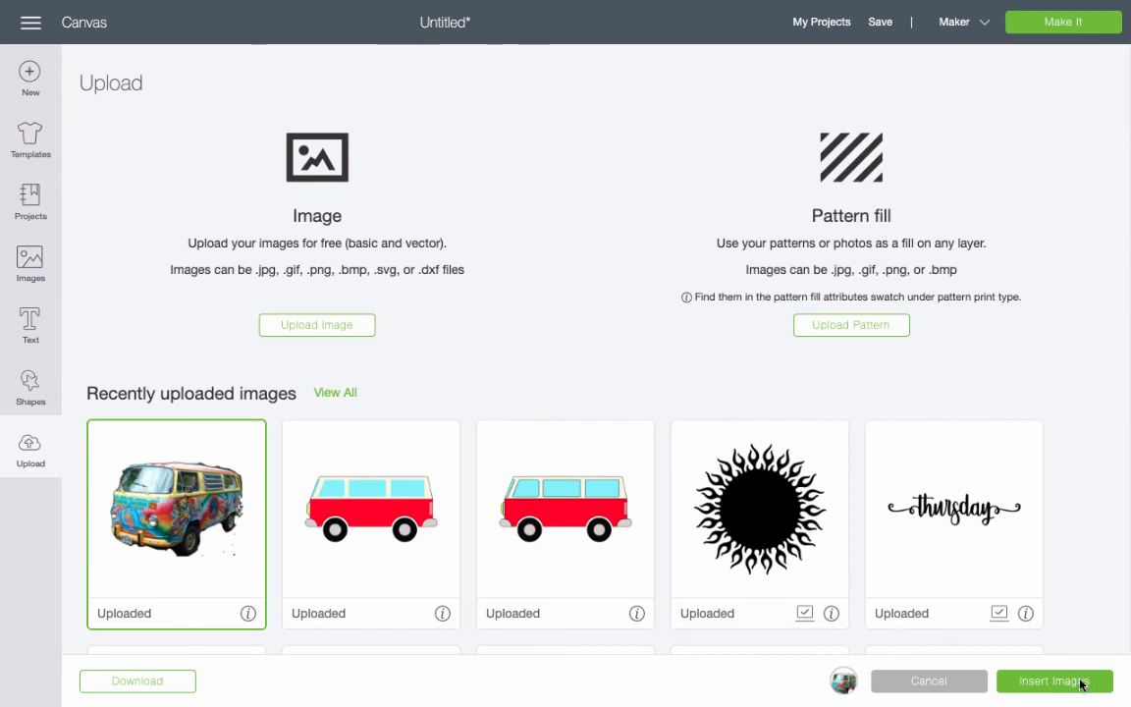
click(1081, 680)
drag(466, 452, 703, 311)
drag(786, 385, 888, 503)
drag(713, 304, 669, 264)
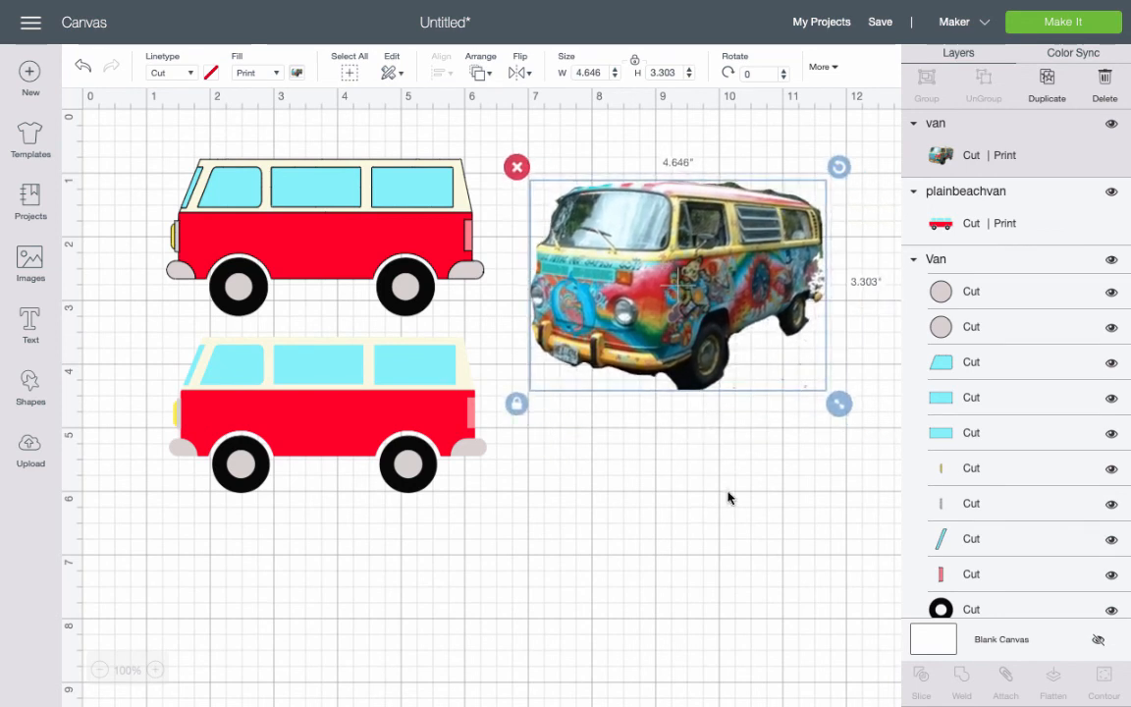
click(722, 576)
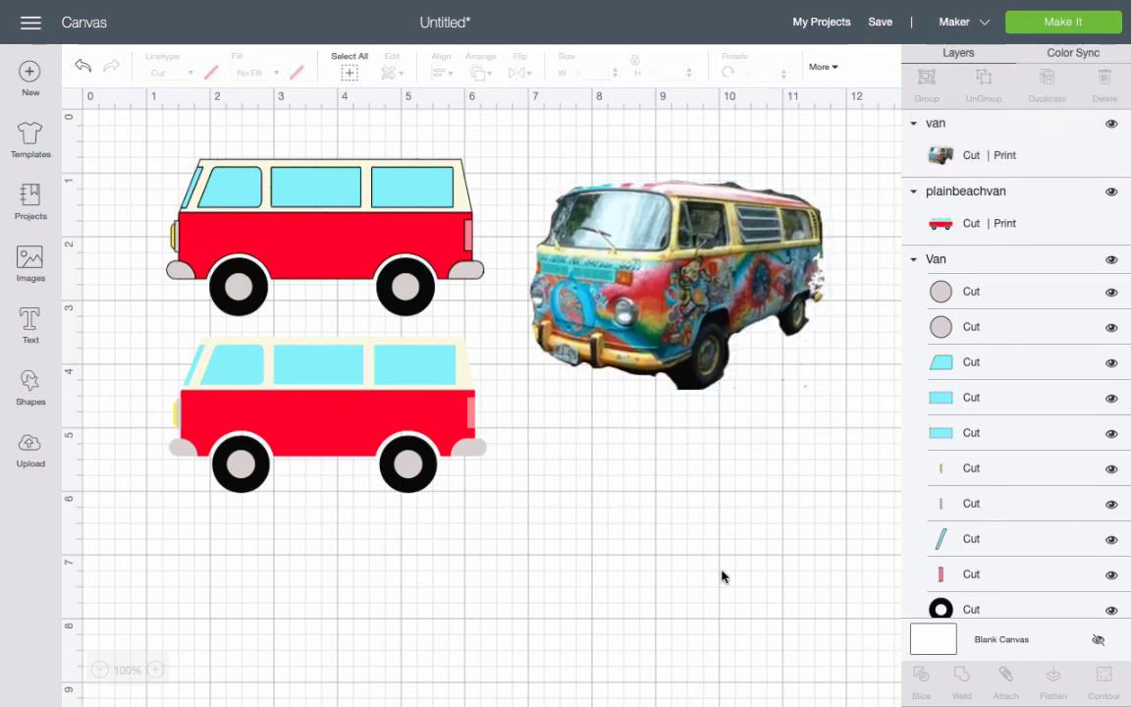
Examine the print layers of the van photo and plainbeachvan to compare their structure.
click(1006, 147)
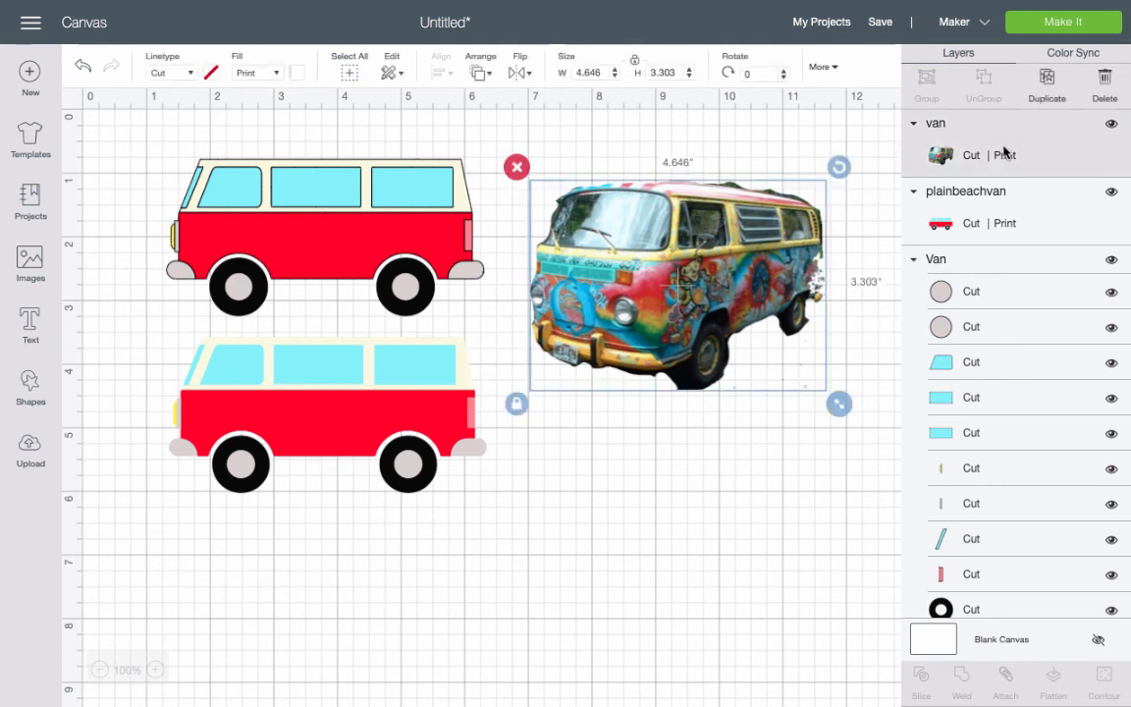
click(979, 226)
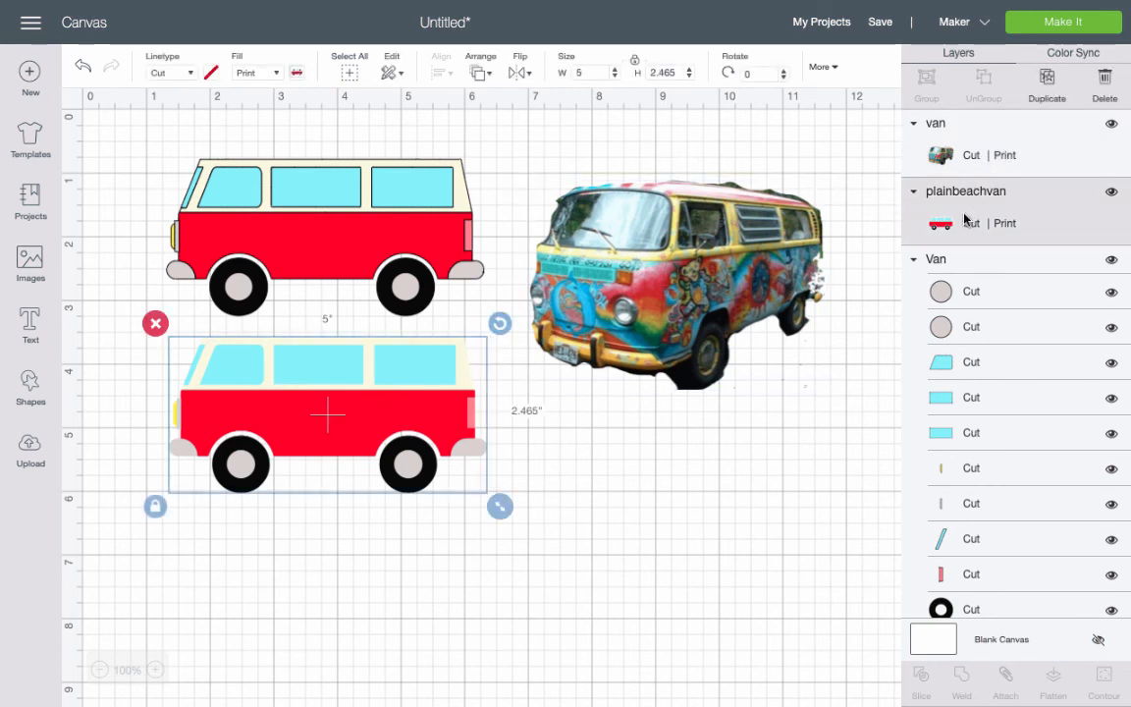
click(982, 146)
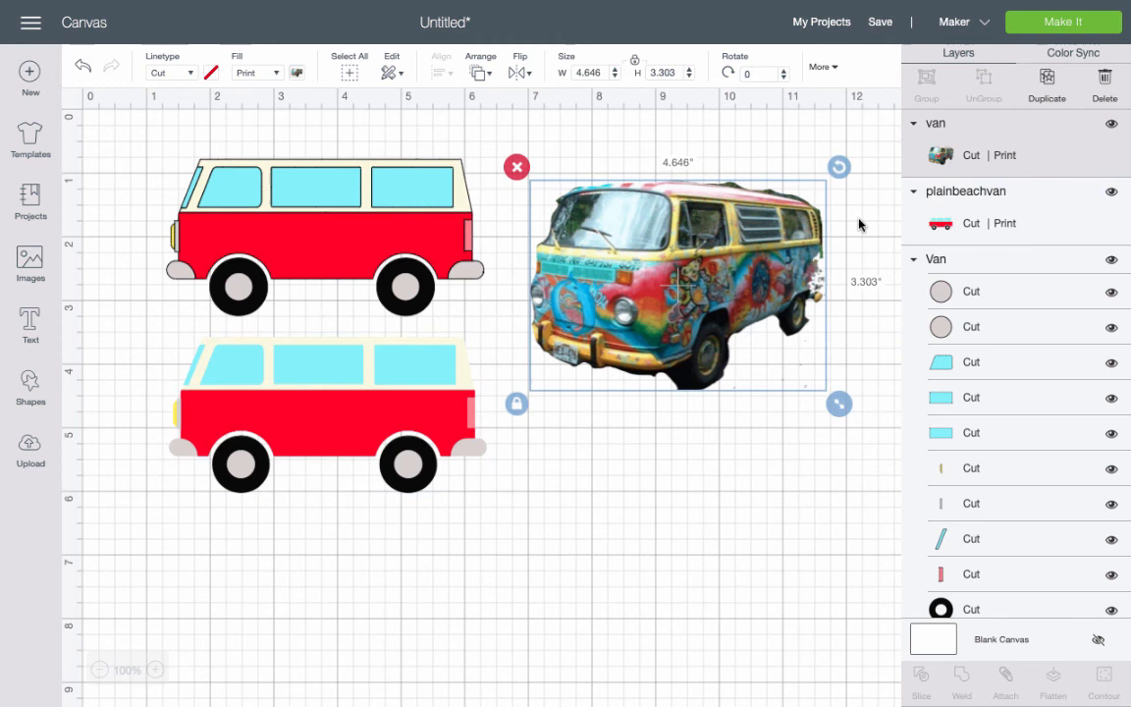
Delete the layered van, the plainbeachvan image, and the van photo, leaving the canvas empty.
click(380, 248)
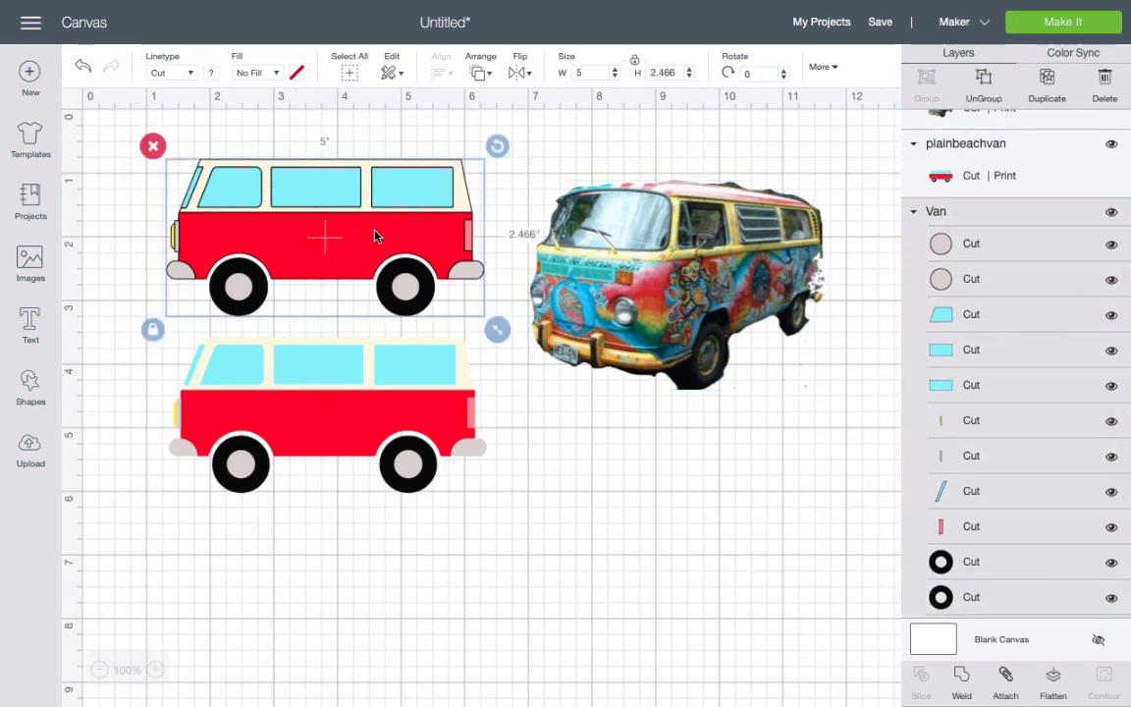
click(152, 146)
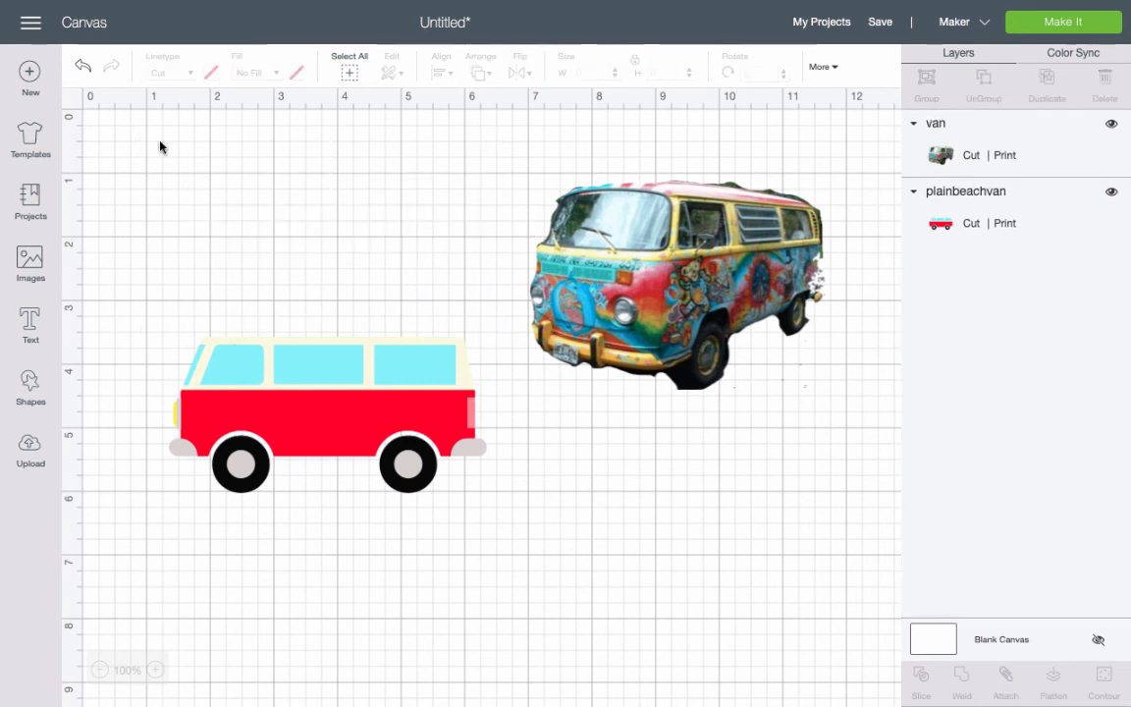
click(243, 386)
click(155, 324)
click(601, 262)
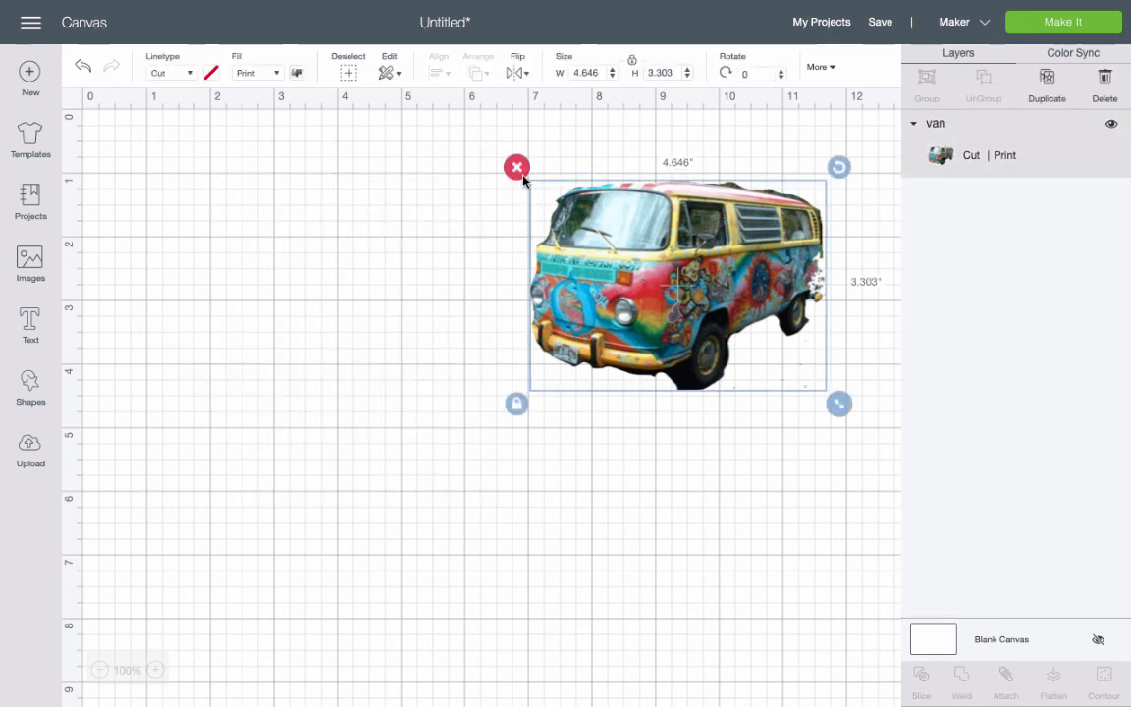
click(518, 168)
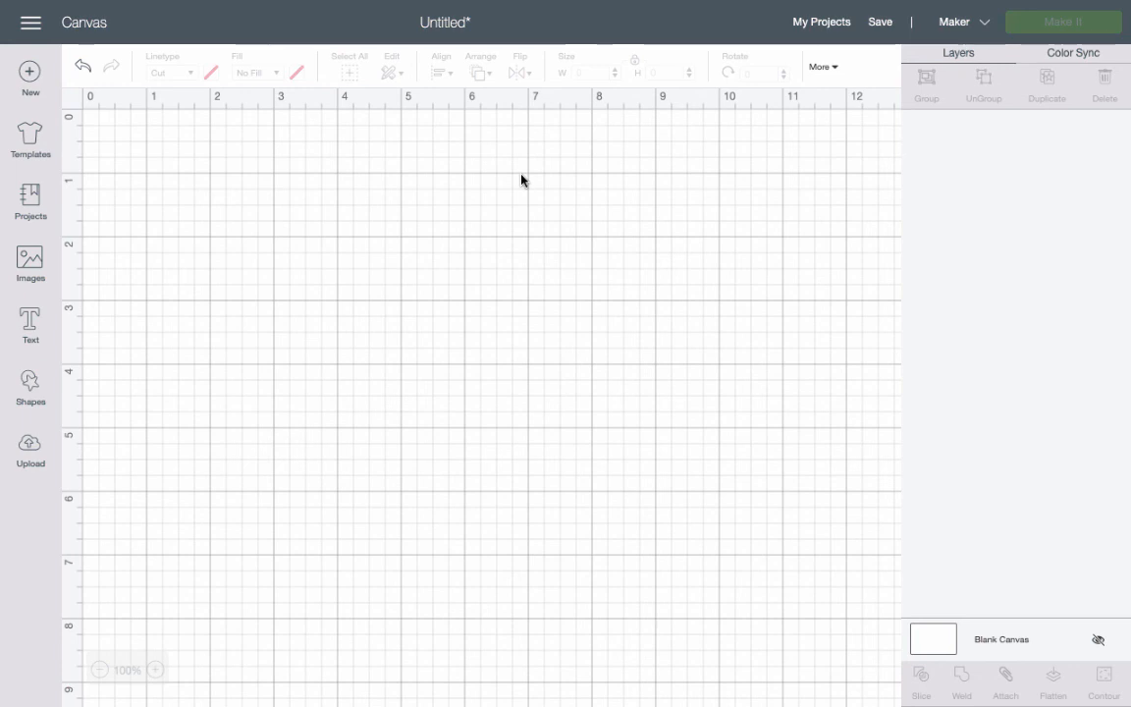
mouse_move(722, 5)
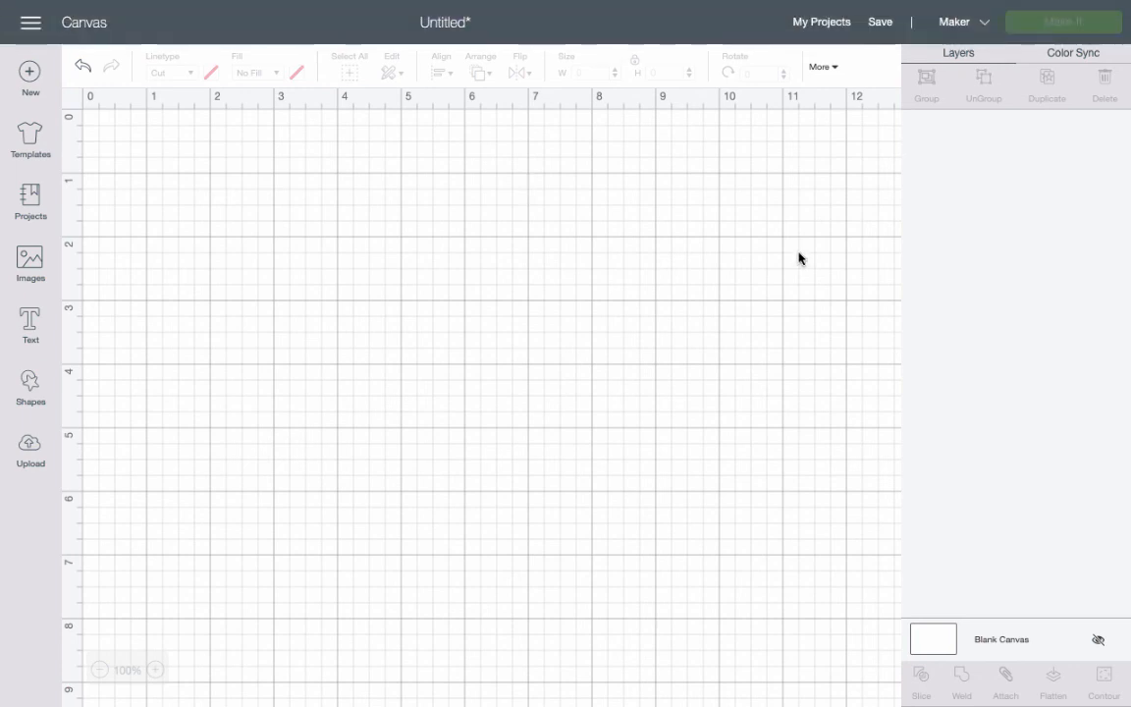